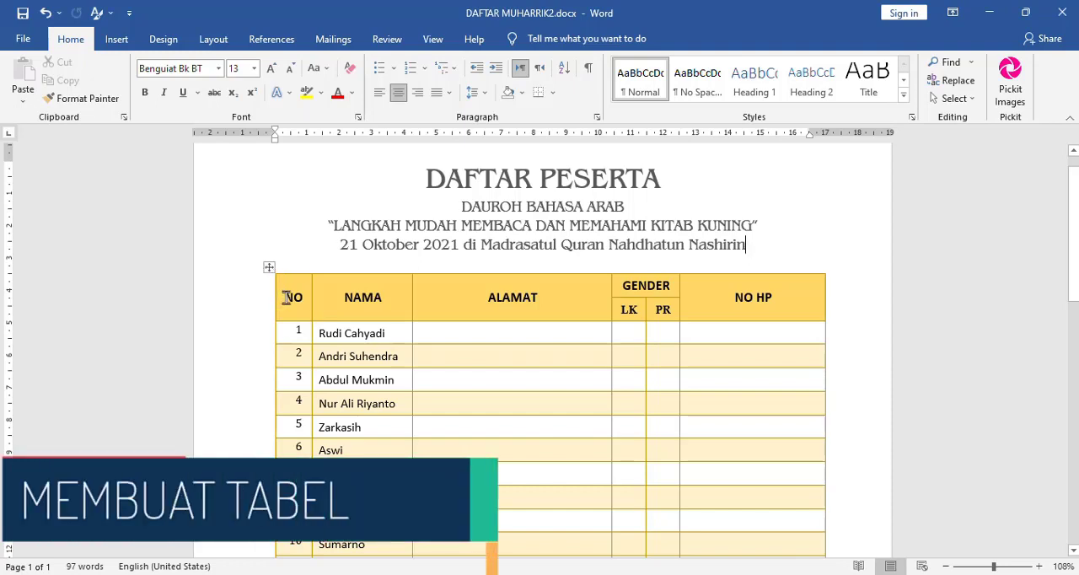
- Examine the header columns NO, NAMA, ALAMAT, GENDER and NO HP of the finished participant table
left_click_drag(288, 300, 770, 310)
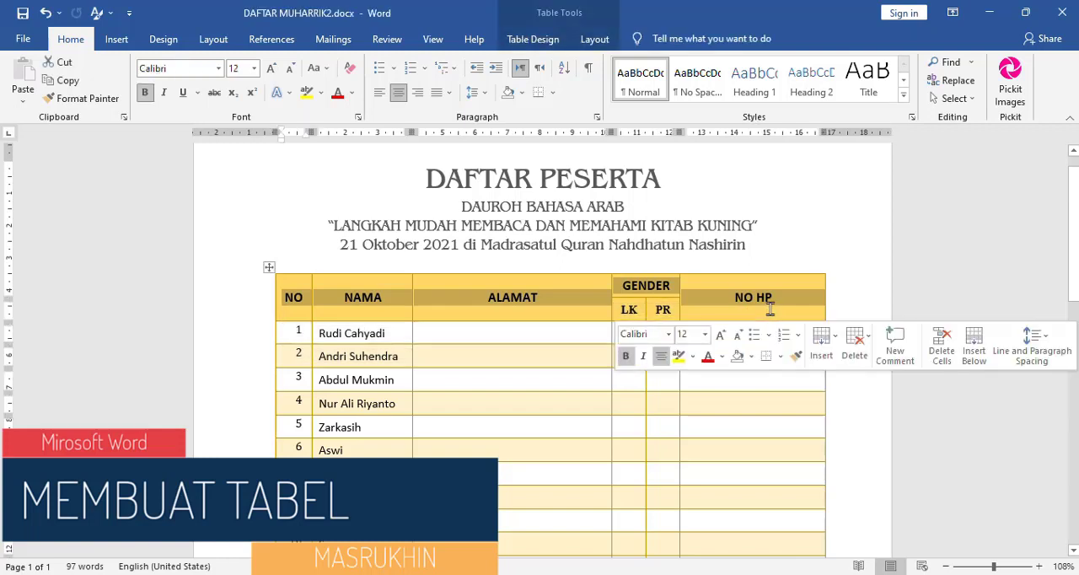
left_click(770, 310)
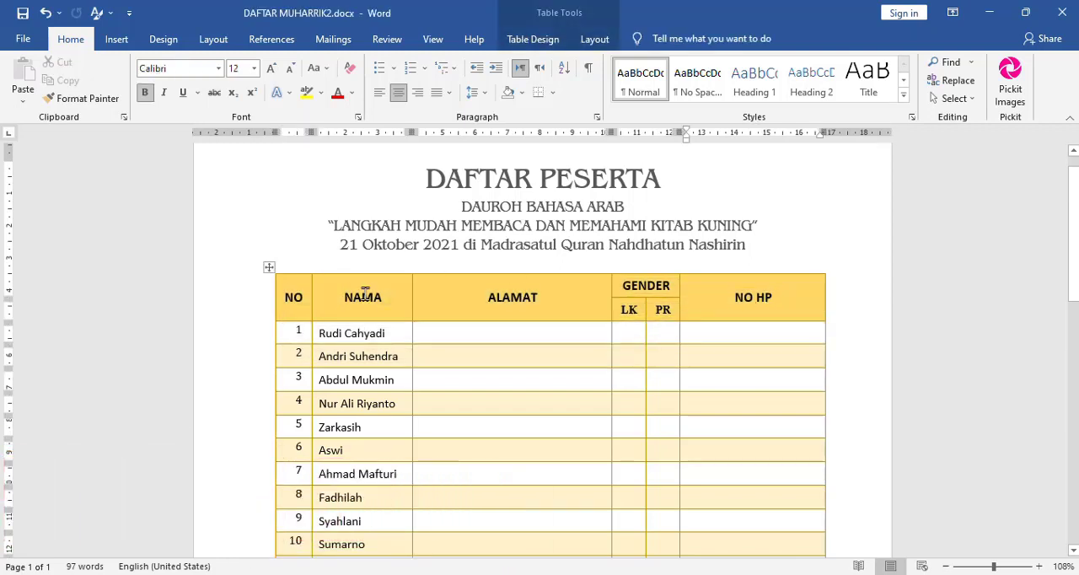
mouse_move(366, 294)
left_mouse_down()
mouse_move(347, 450)
mouse_move(354, 522)
mouse_move(360, 309)
left_mouse_up()
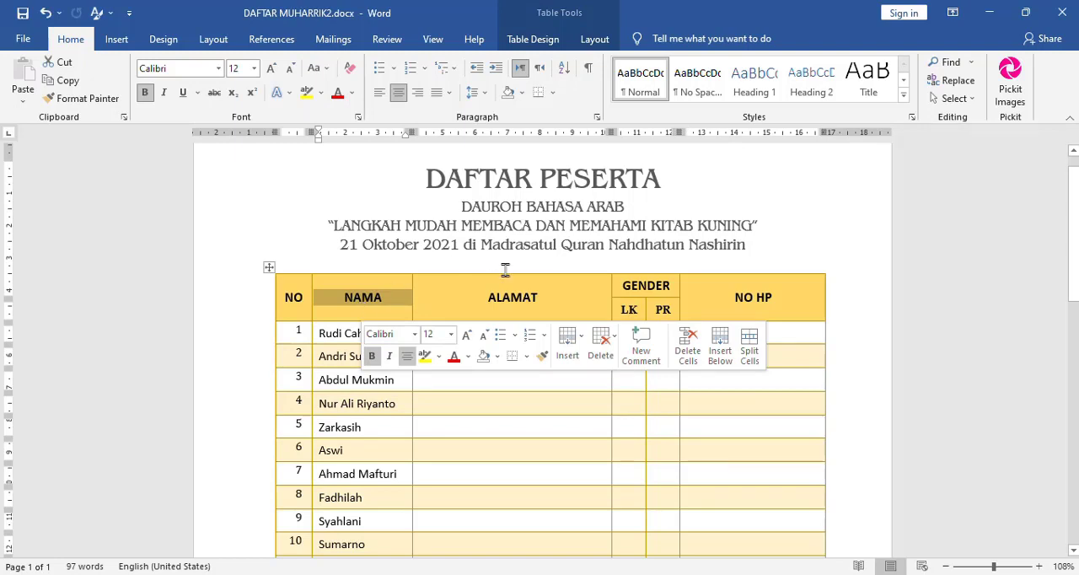
left_click(513, 307)
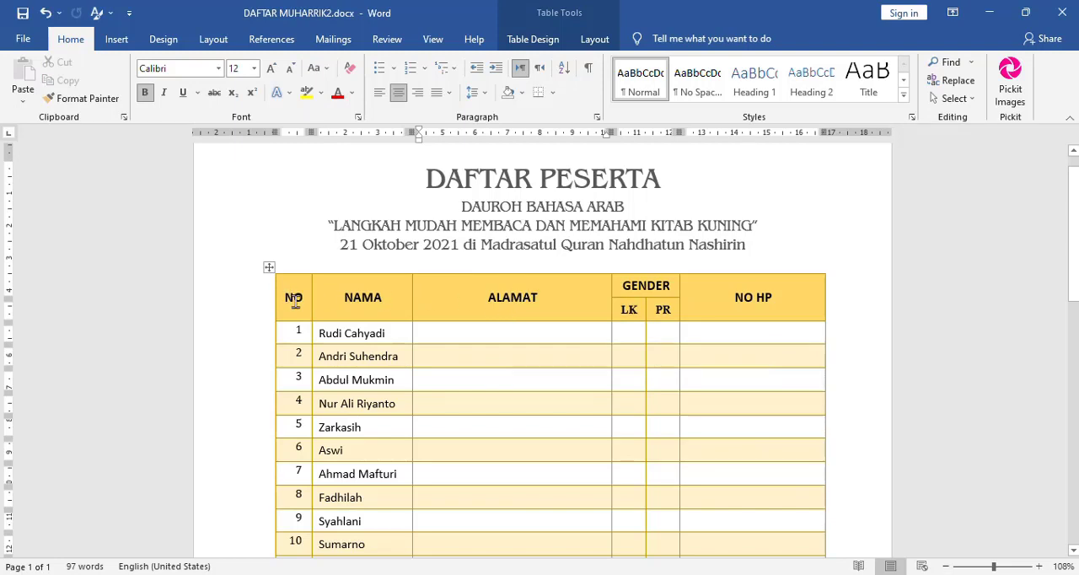
left_click(294, 300)
left_click(544, 298)
left_click(743, 302)
scroll(1075, 263, "down", 1)
left_click_drag(1075, 263, 1075, 266)
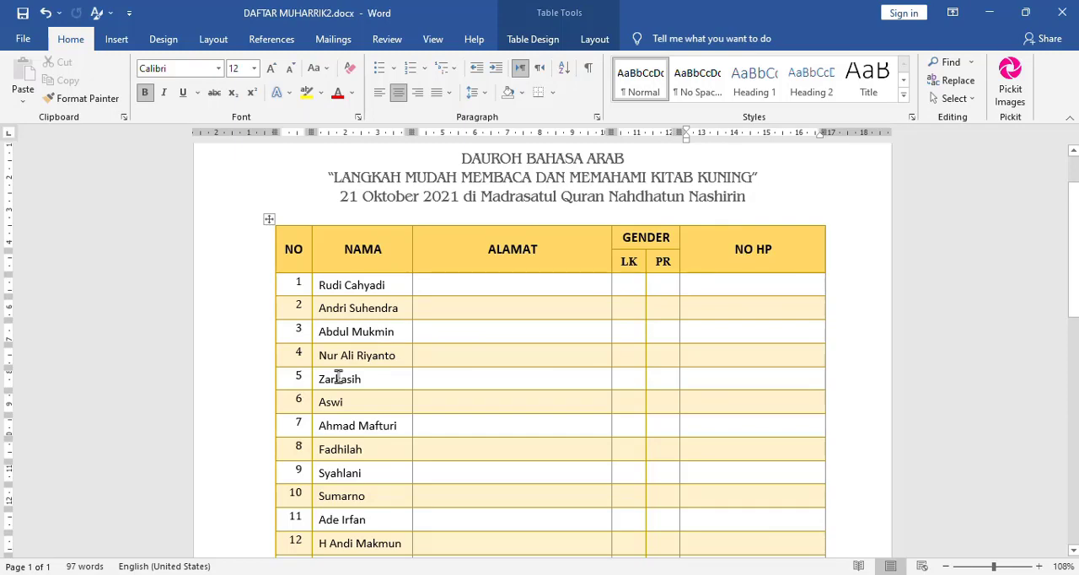
- Append a new row after row 25 at the end of the participant table
left_click_drag(1076, 241, 1075, 387)
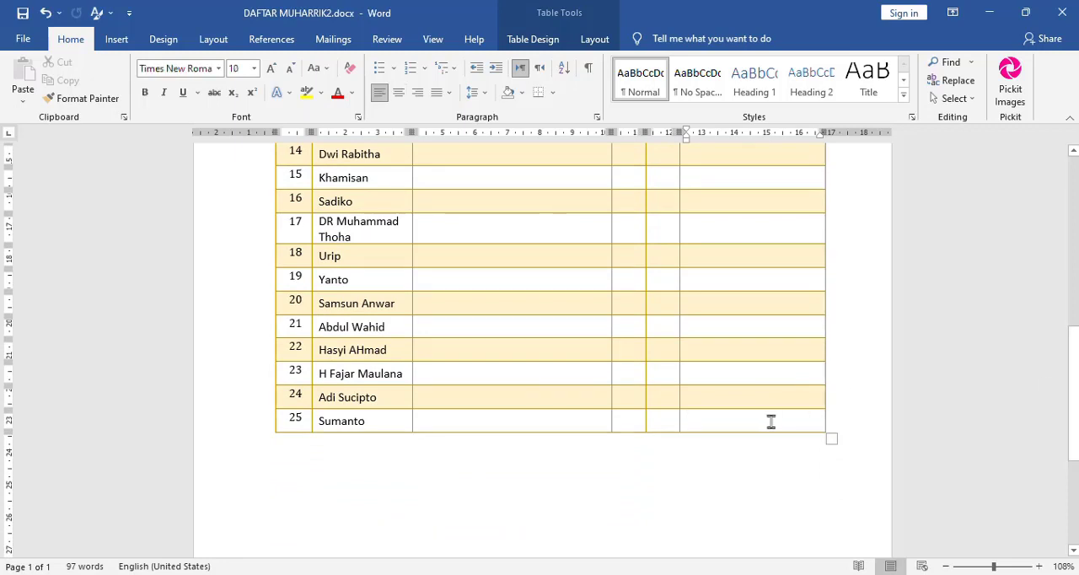
key("Tab")
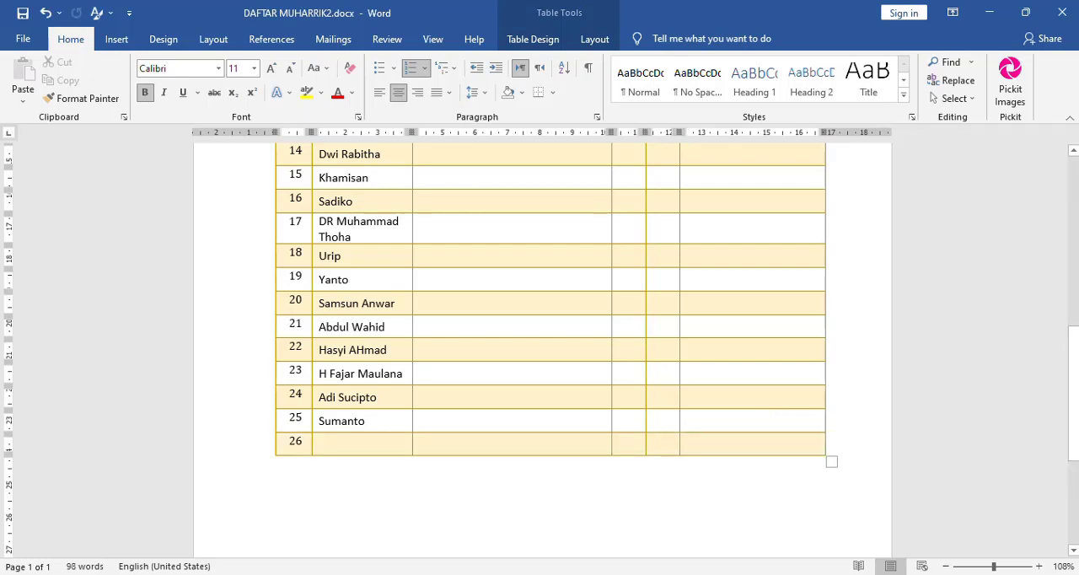
left_click(1075, 176)
left_click(1076, 176)
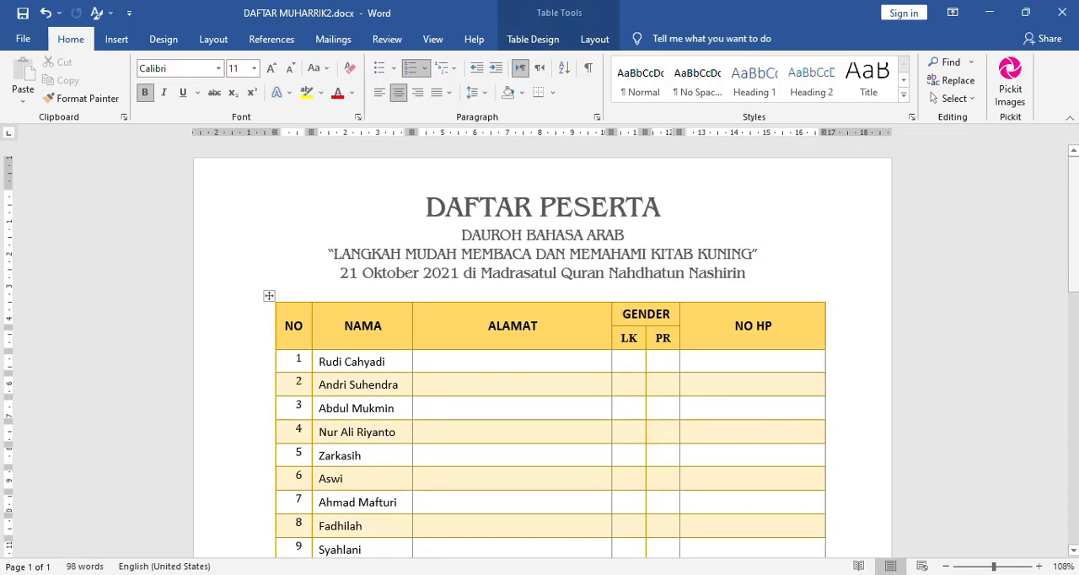
- Start a new blank page below the participant table with a page break
left_click_drag(1074, 224, 1073, 474)
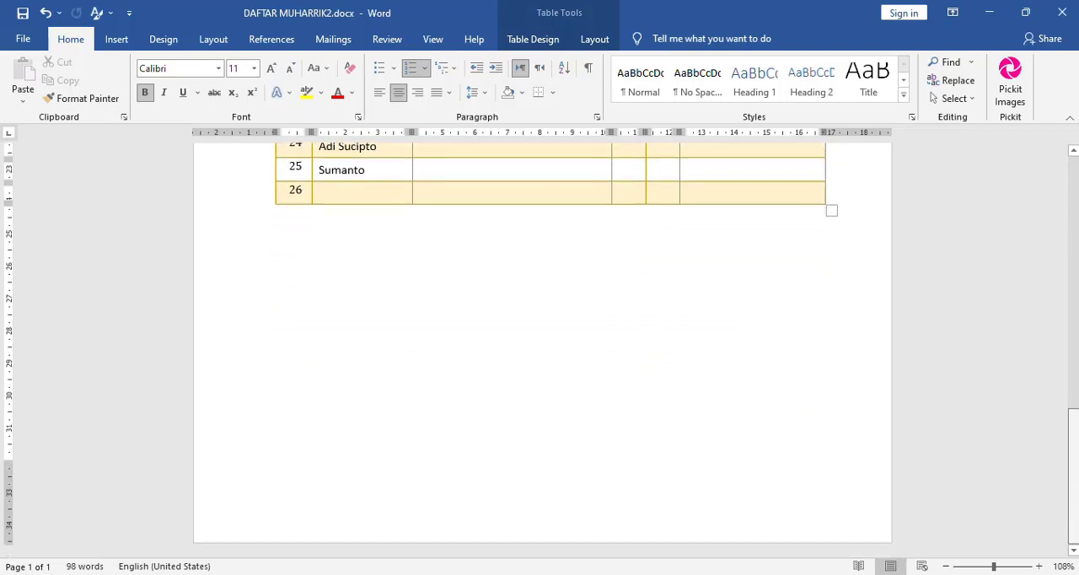
left_click(607, 296)
key("ctrl+Return")
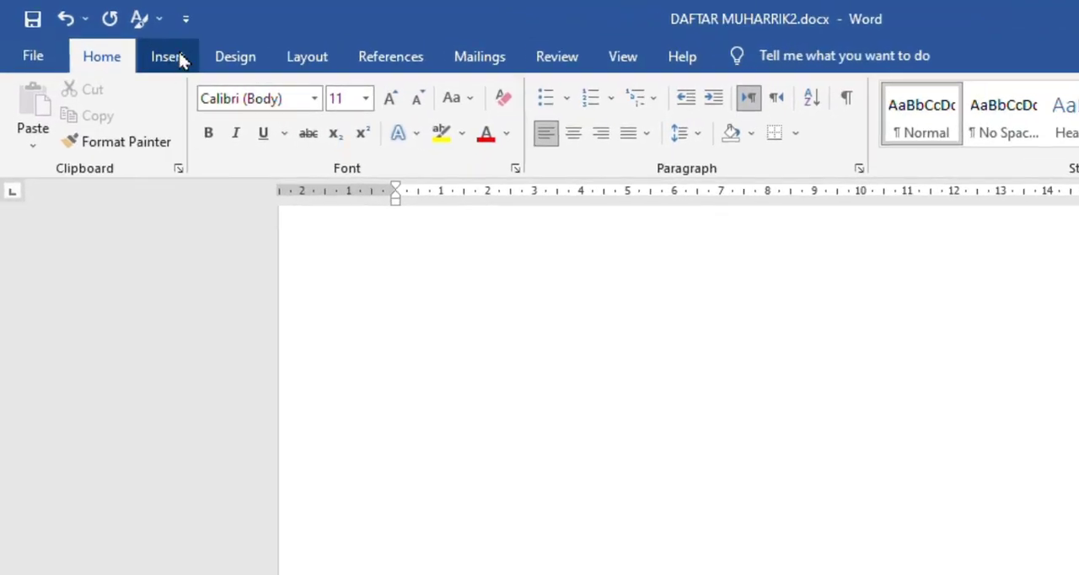
- Insert a table with seven columns and eight rows on the new page
left_click(172, 59)
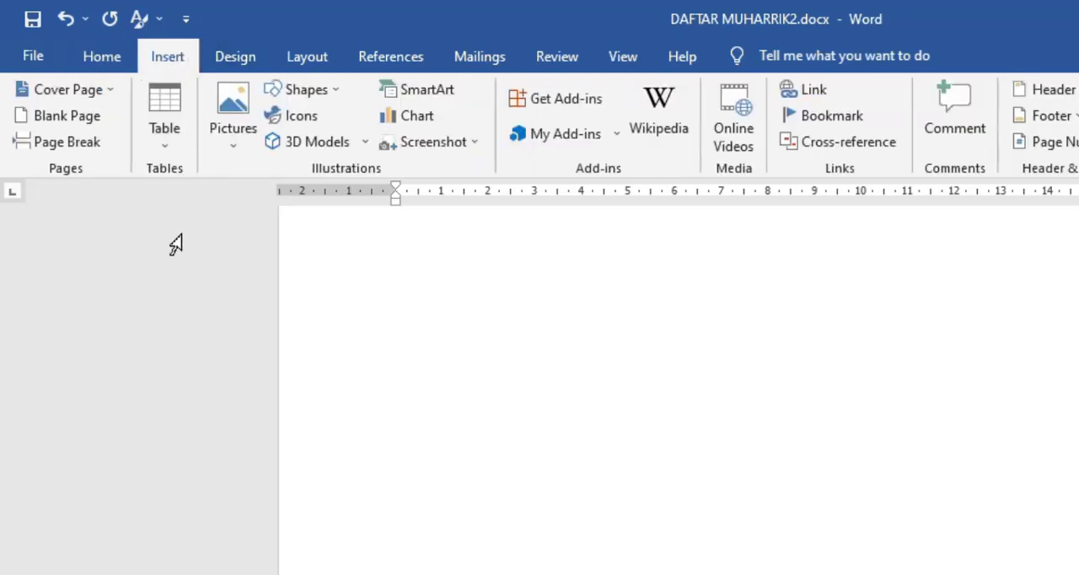
left_click(166, 152)
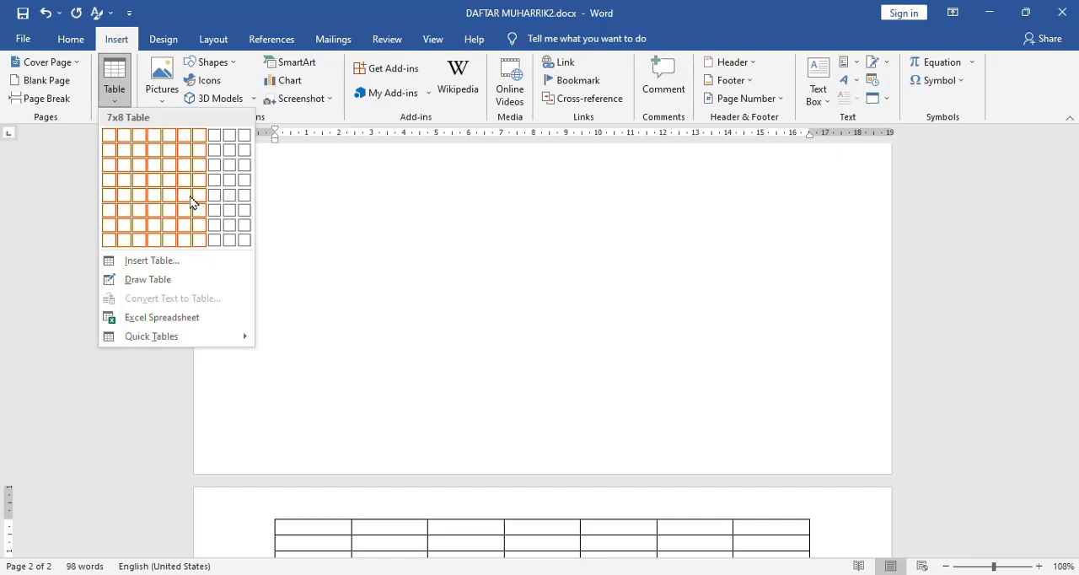
left_click(203, 244)
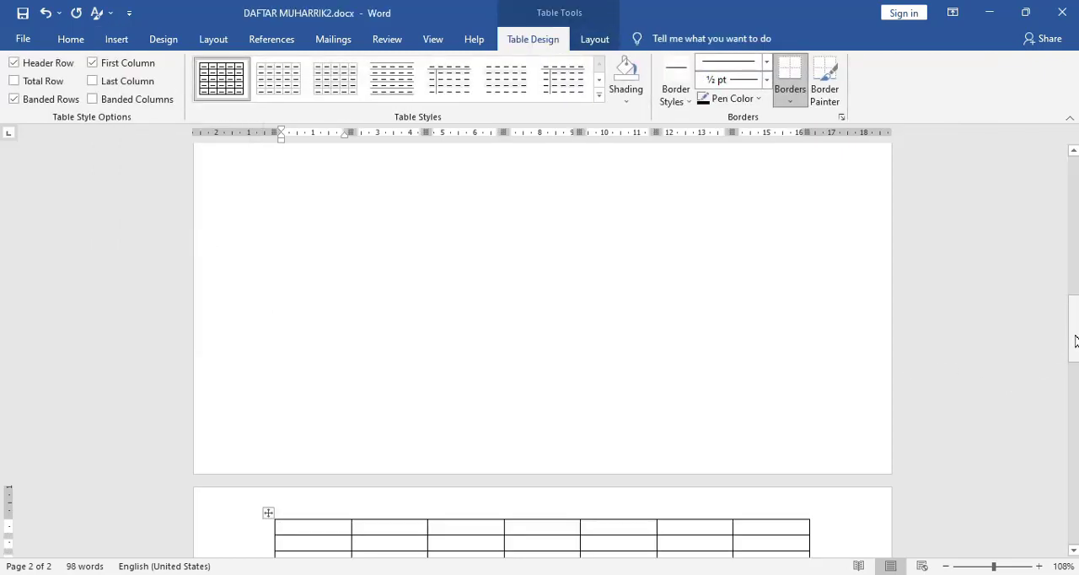
left_click_drag(1075, 341, 1069, 380)
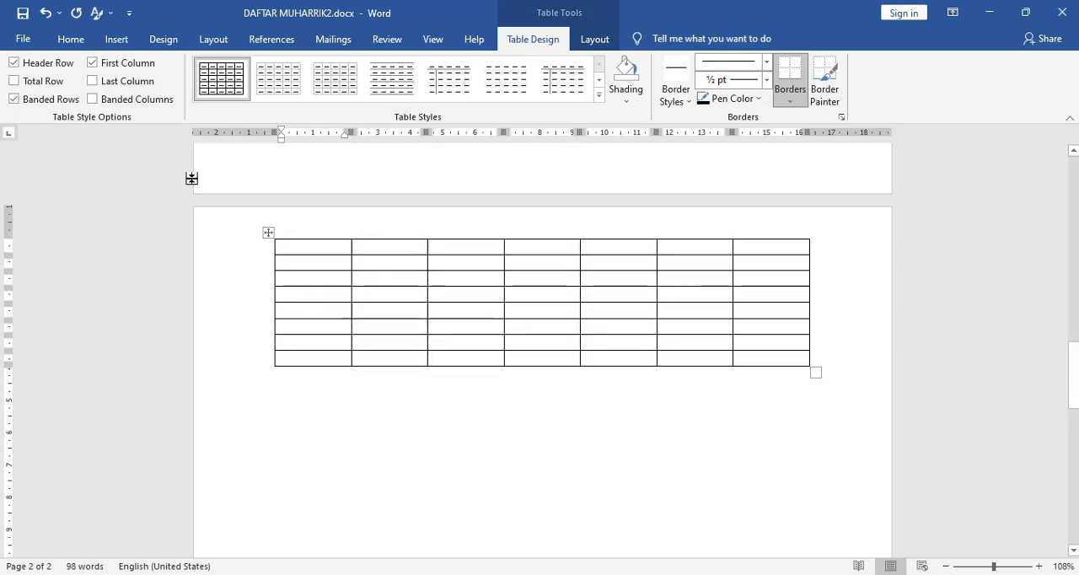
- Undo the insertion of the seven-by-eight table on the second page
left_click(116, 40)
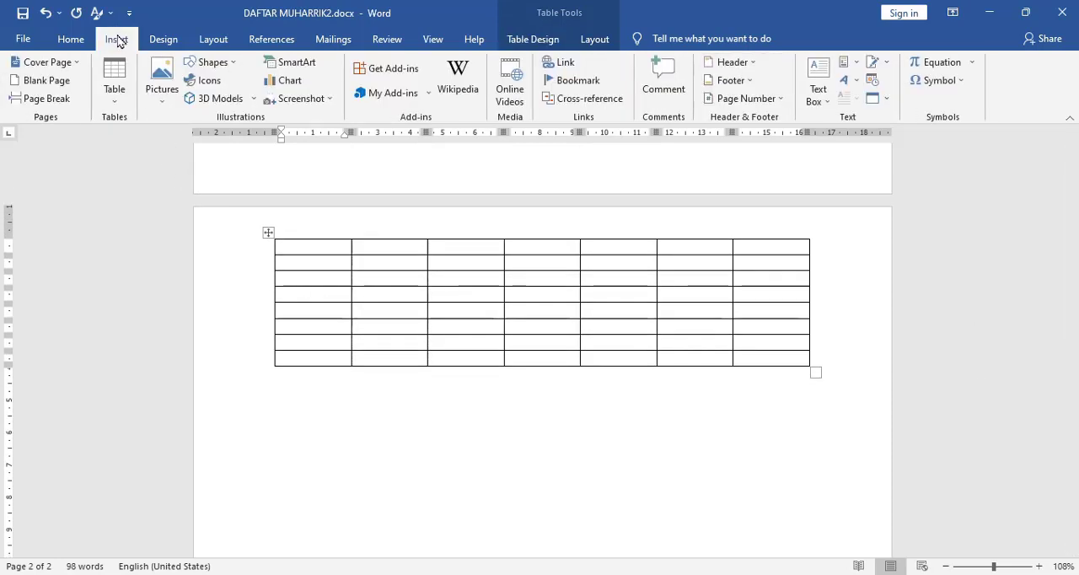
left_click(113, 102)
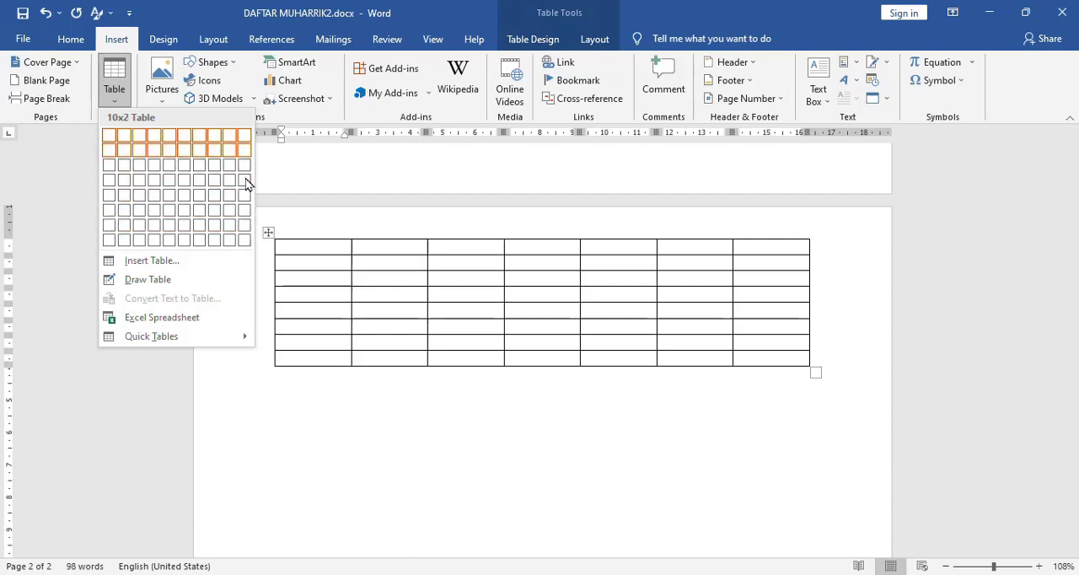
left_click(386, 481)
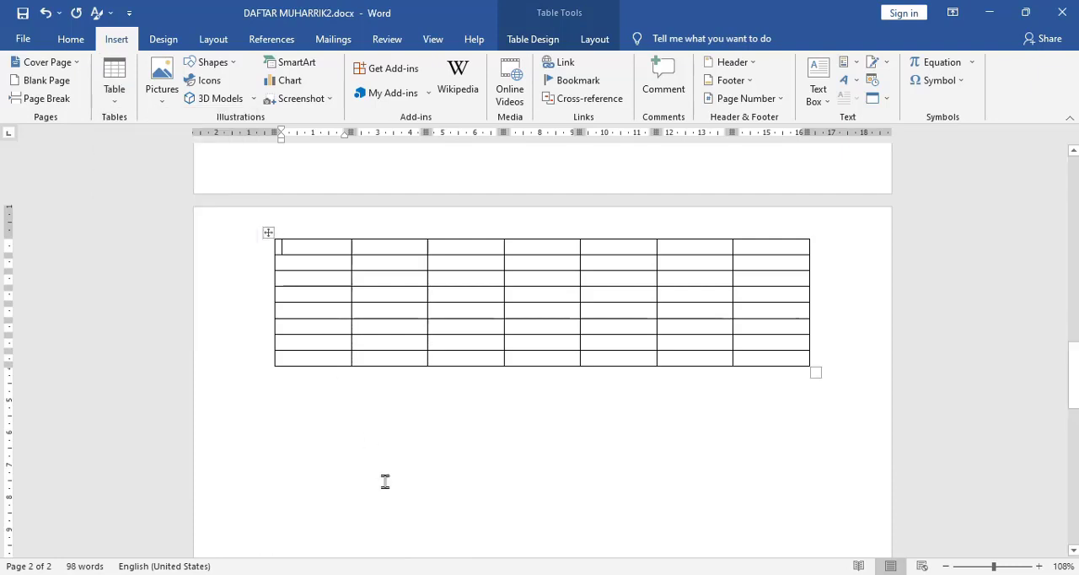
key("ctrl+z")
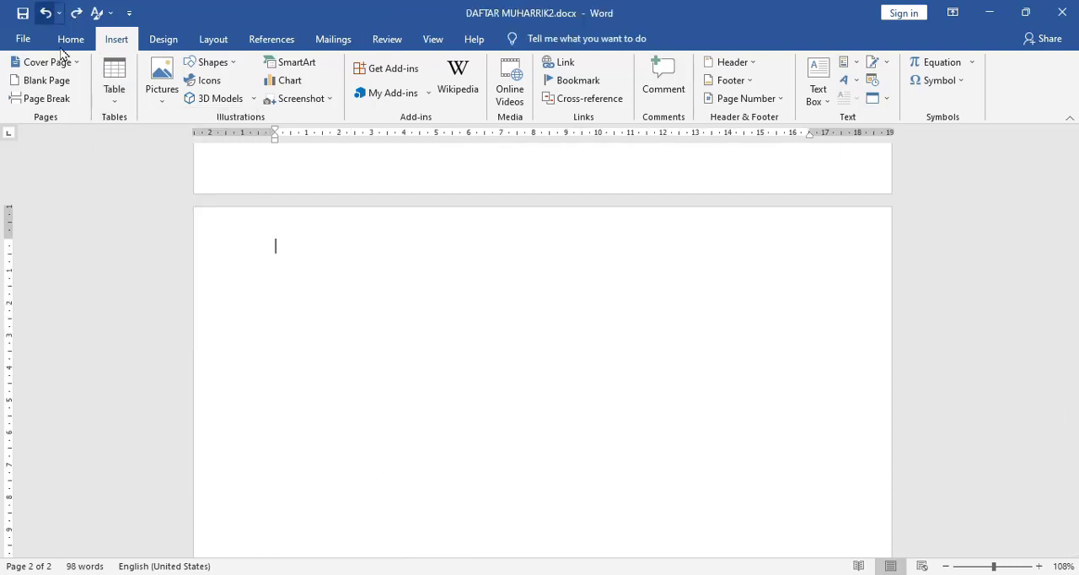
- Insert a table with 6 columns and 25 rows on the second page, keeping the fixed automatic column width
left_click(116, 99)
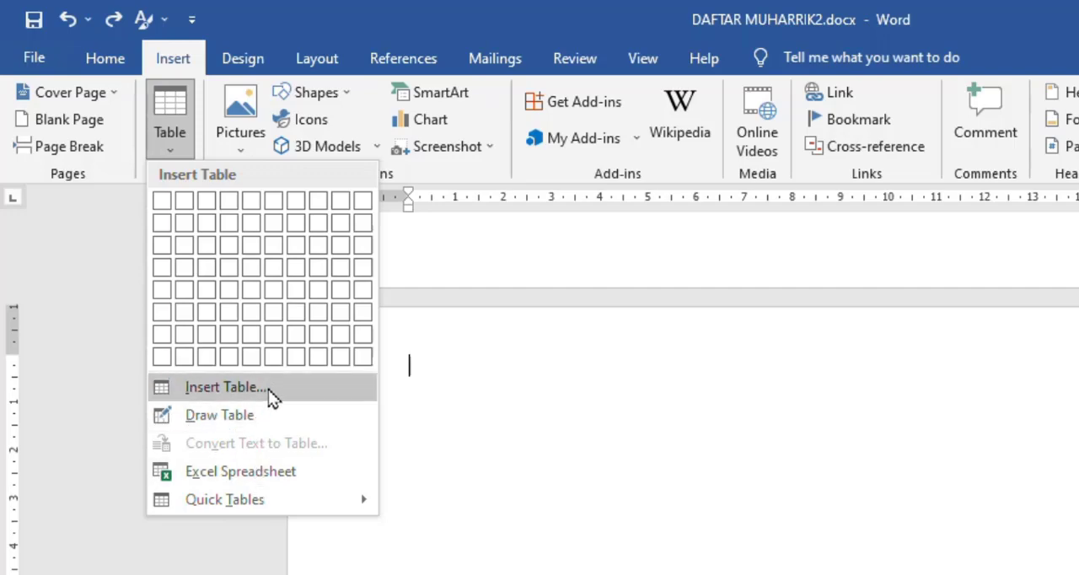
left_click(268, 389)
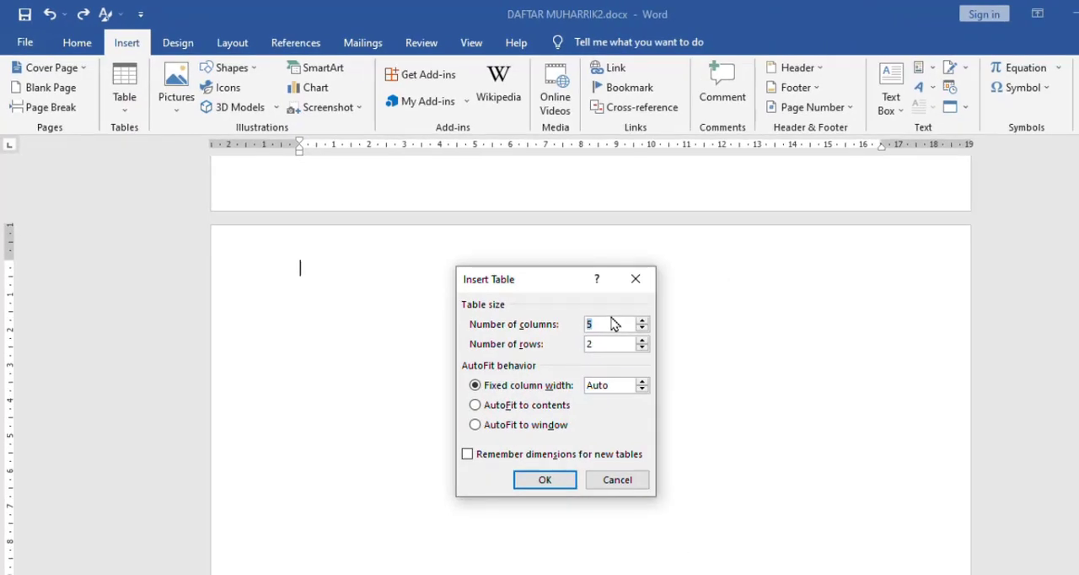
type("6")
left_click_drag(603, 344, 546, 349)
type("222222")
type("5")
key("BackSpace")
key("BackSpace")
key("BackSpace")
key("BackSpace")
key("BackSpace")
left_click(543, 480)
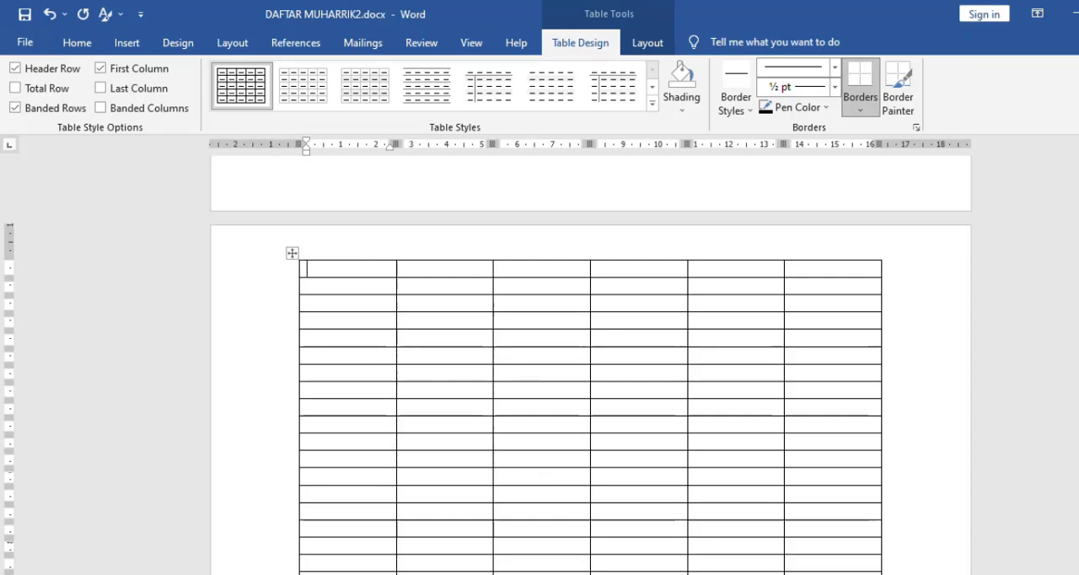
- Enter the headings "NO" and "Nama" in the first two cells of the new table's first row
left_click_drag(1078, 423, 1078, 422)
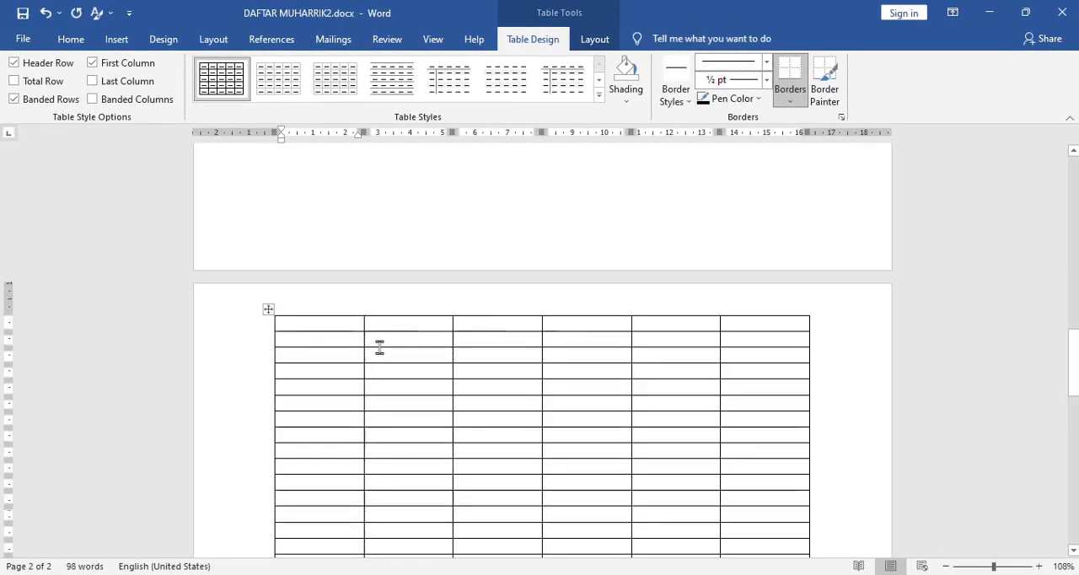
type("NO")
left_click(400, 323)
type("A")
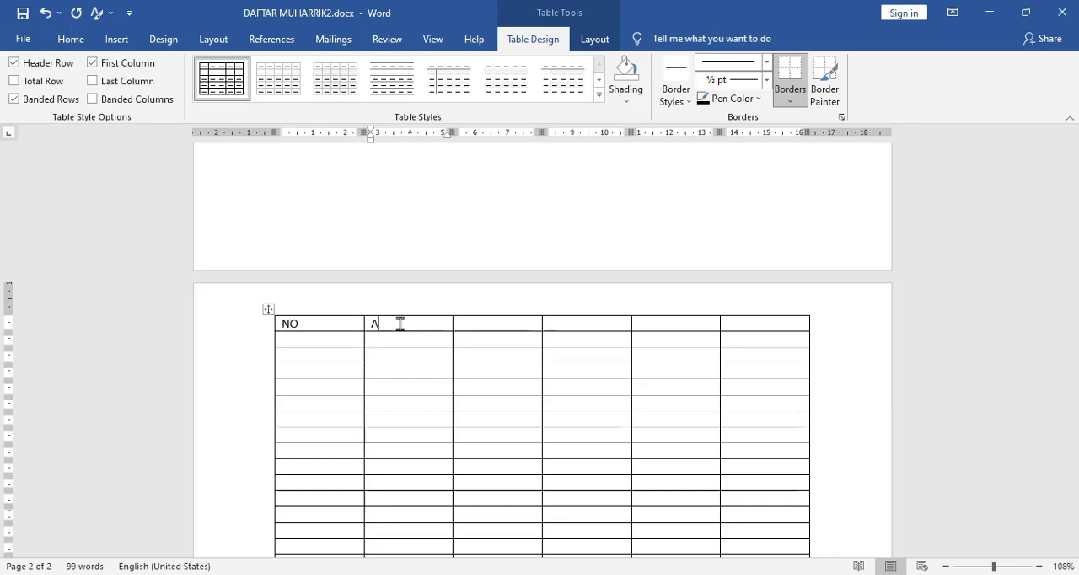
key("BackSpace")
type("Nama")
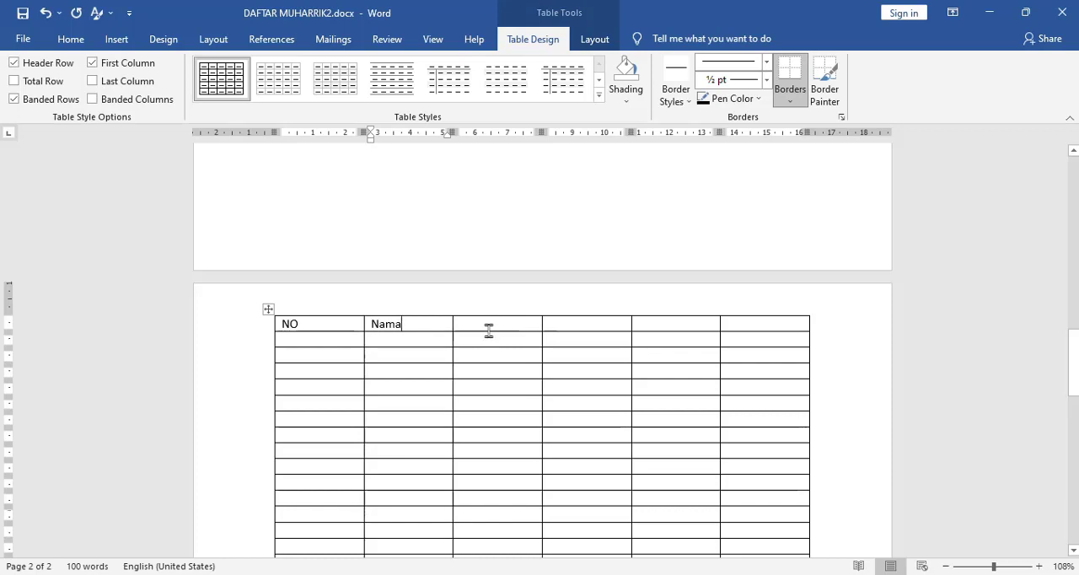
left_click(493, 324, "shift")
type("Alamat")
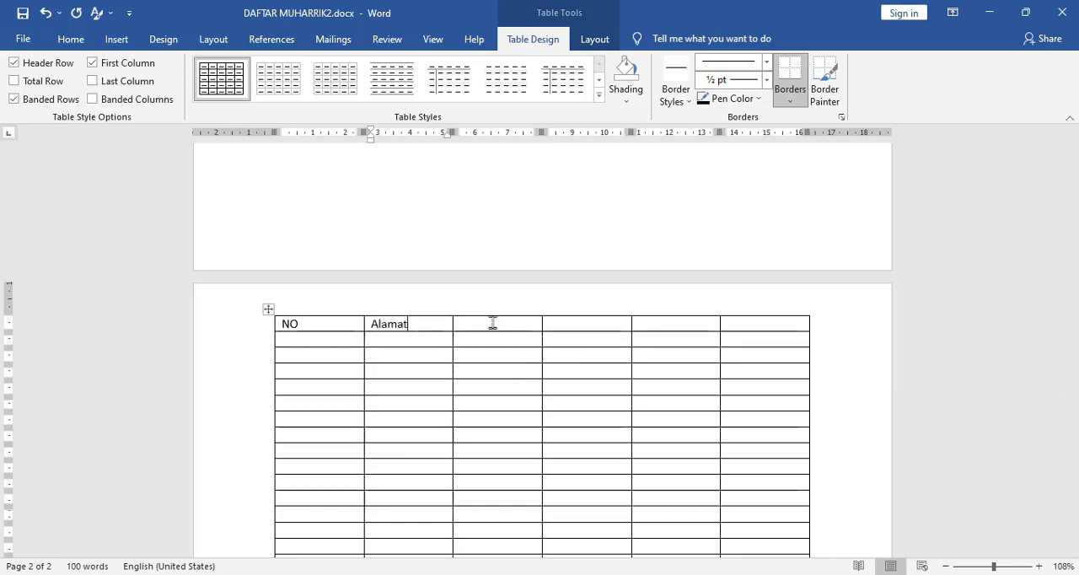
key("shift+Home")
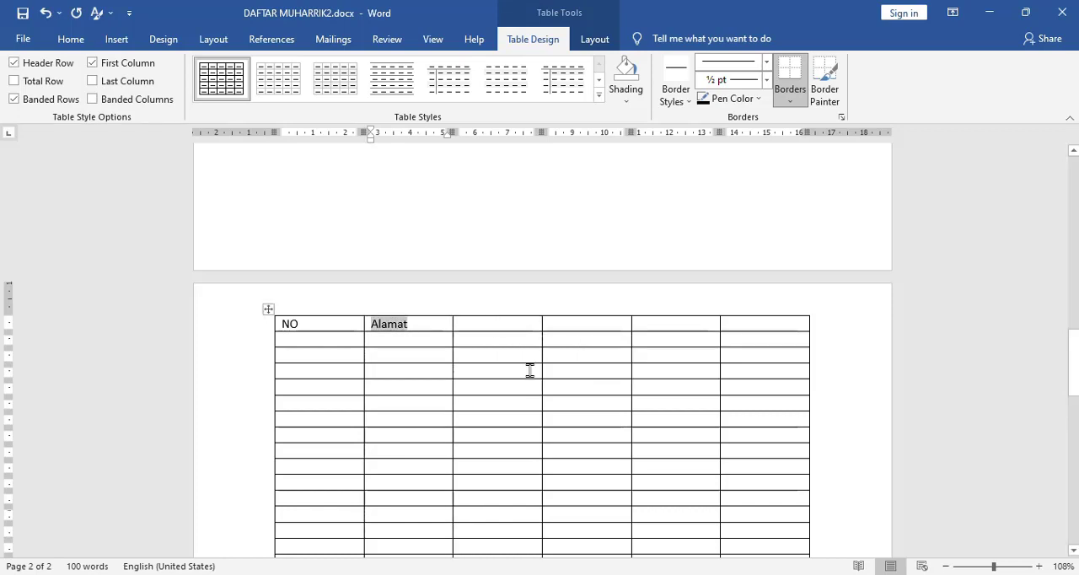
type("Nama")
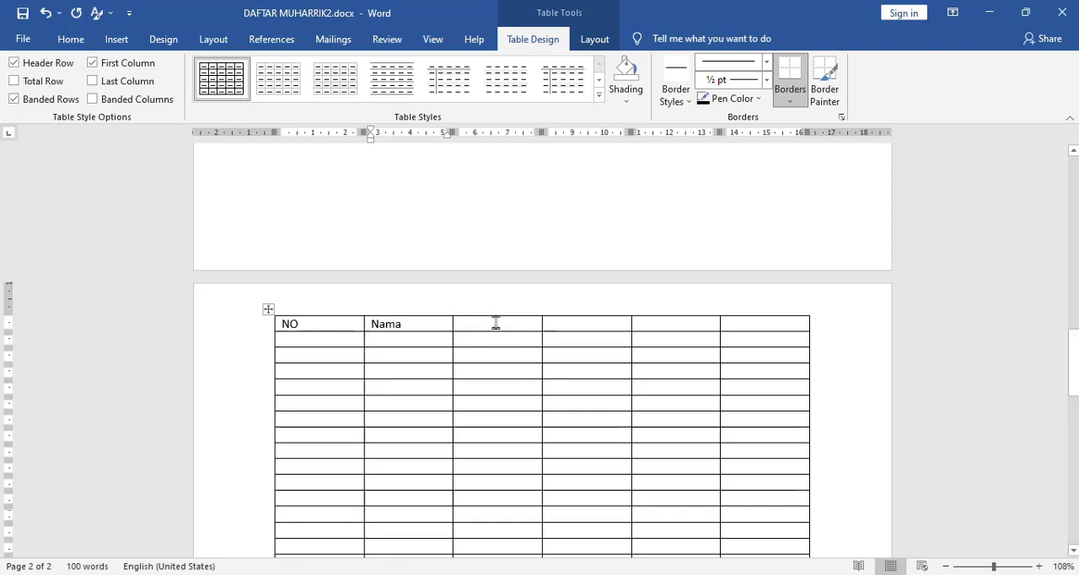
- Enter the headings "ALamat" and "Jenis Kelamin" in the third and fourth cells of the first row
left_click(494, 322)
type("ALamat")
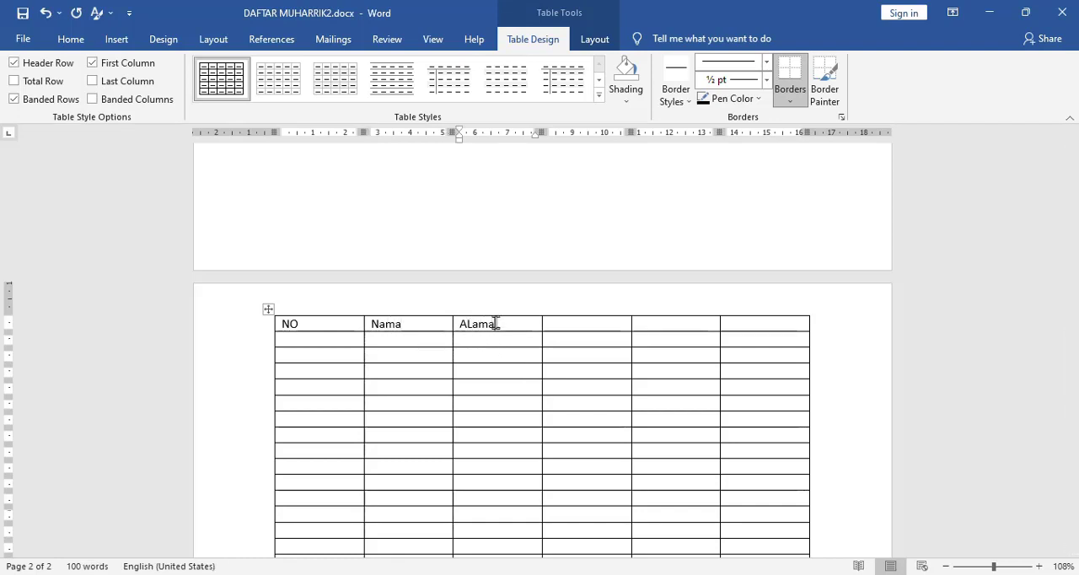
left_click(594, 324)
type("Je")
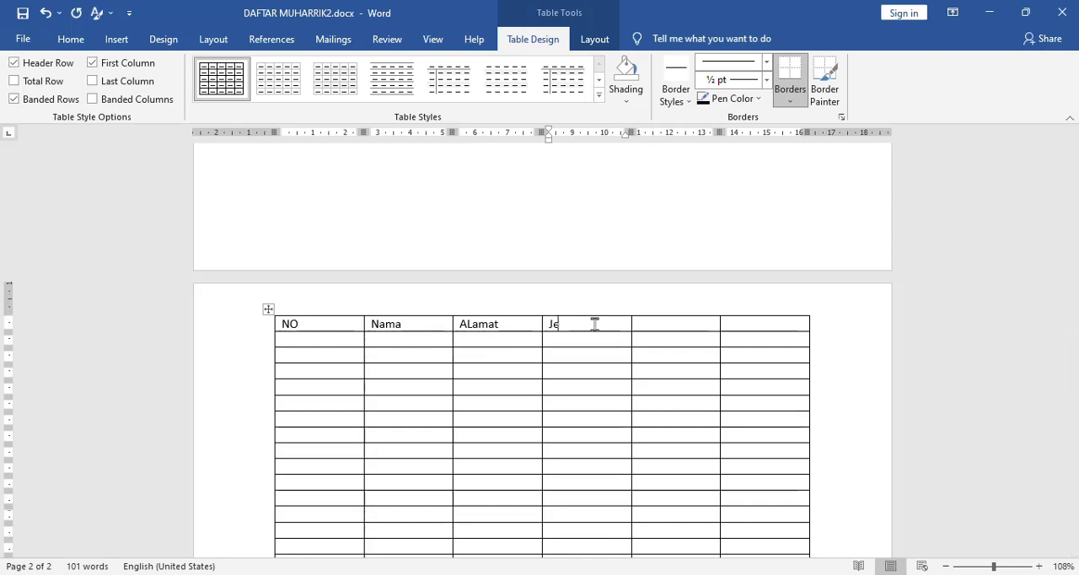
type("nis Kelamin")
- Enter the subheadings "Pr" under Jenis Kelamin and "Lk" in the cell beside it in the second row
left_click(572, 339)
type("P")
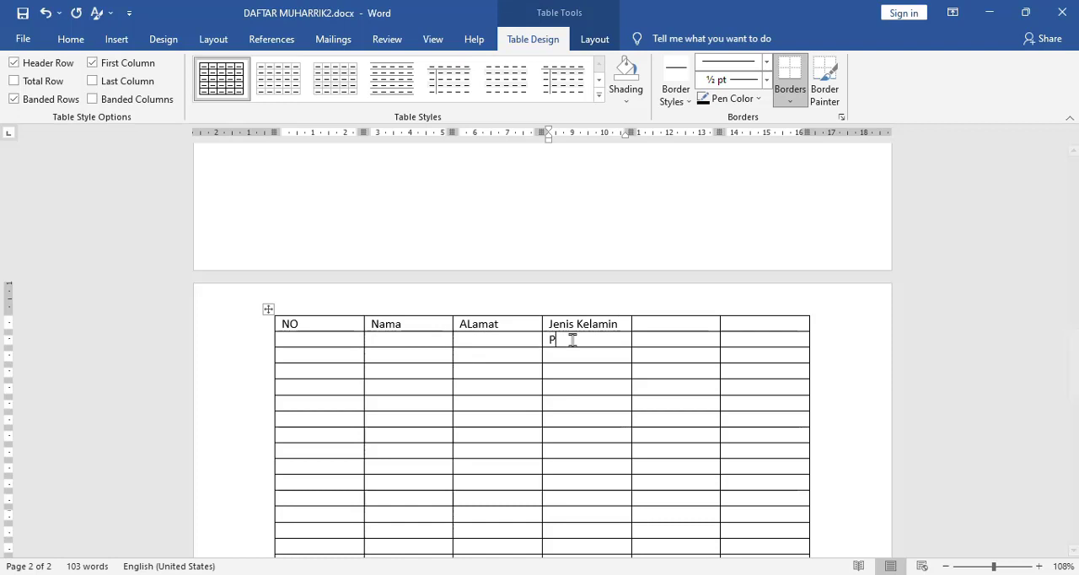
type("r")
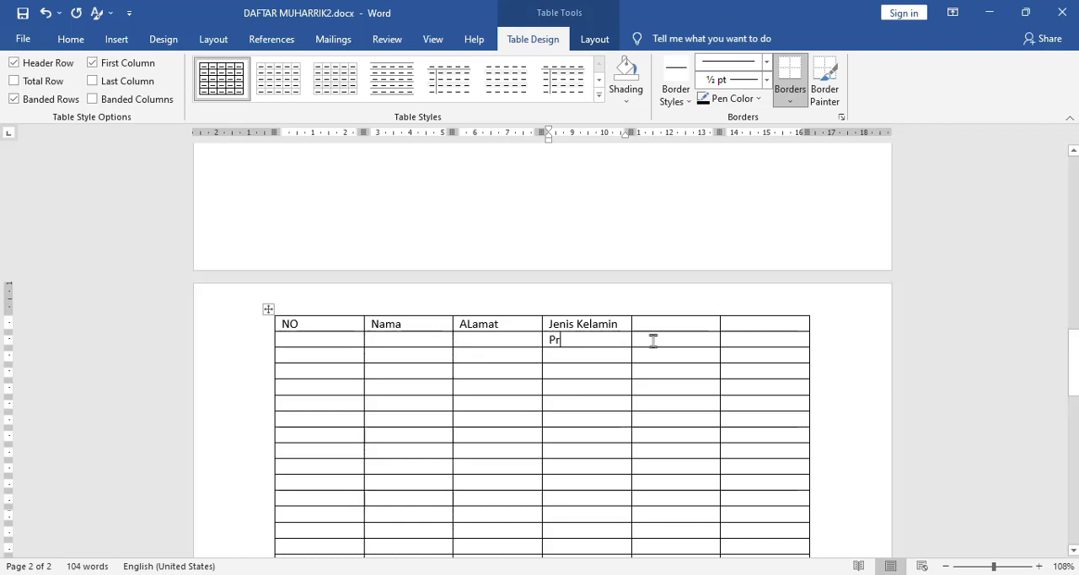
left_click(653, 340)
type("Lk")
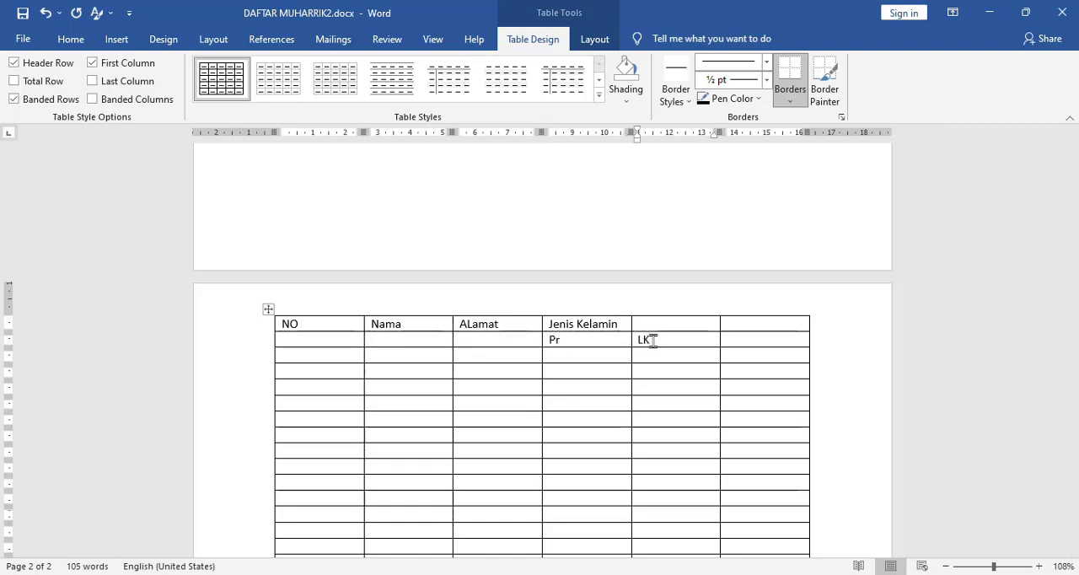
key("BackSpace")
type("k")
- Enter the heading "Email" in the last cell of the new table's first row
left_click(767, 326)
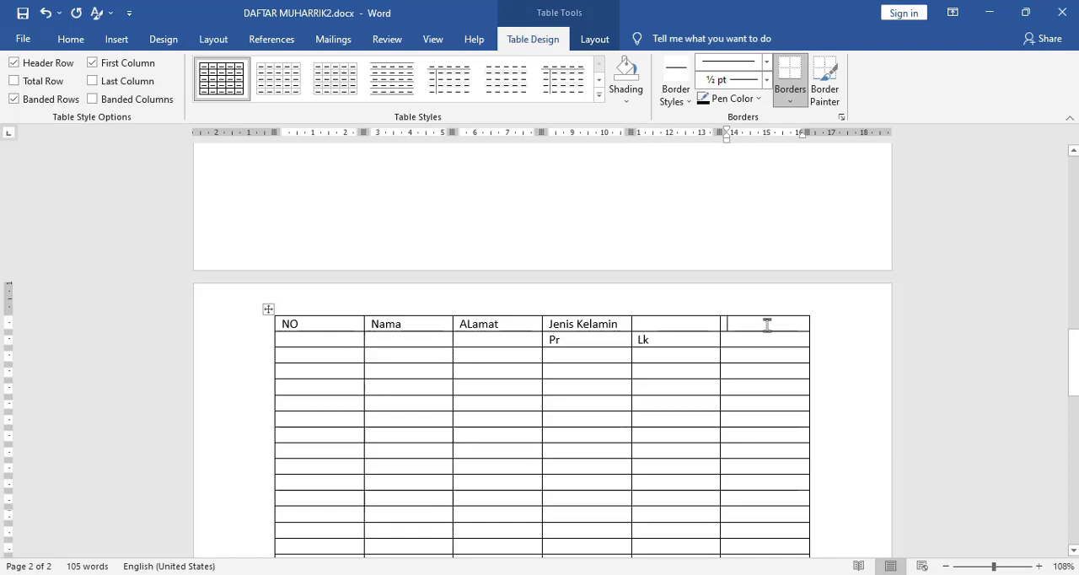
type("No")
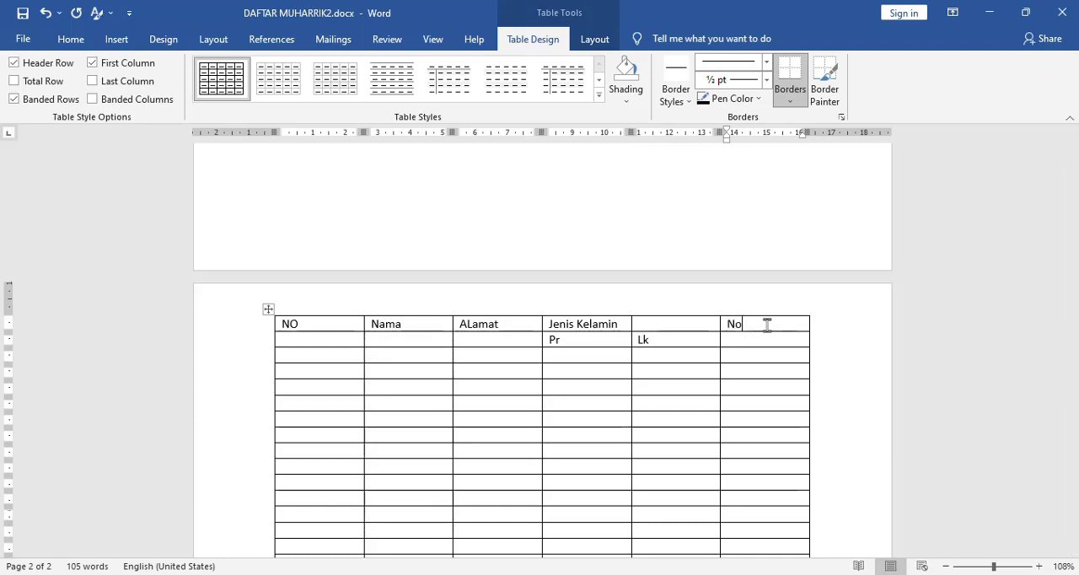
key("BackSpace")
key("BackSpace")
type("Email")
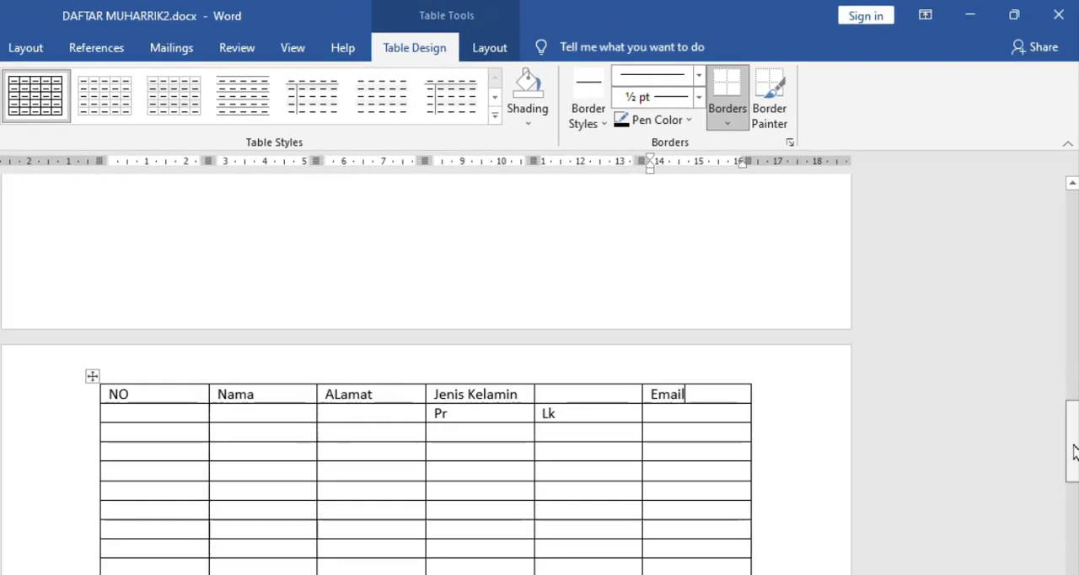
- Merge the Jenis Kelamin cell with the empty cell beside it and align its text top center
left_click_drag(1069, 446, 1052, 236)
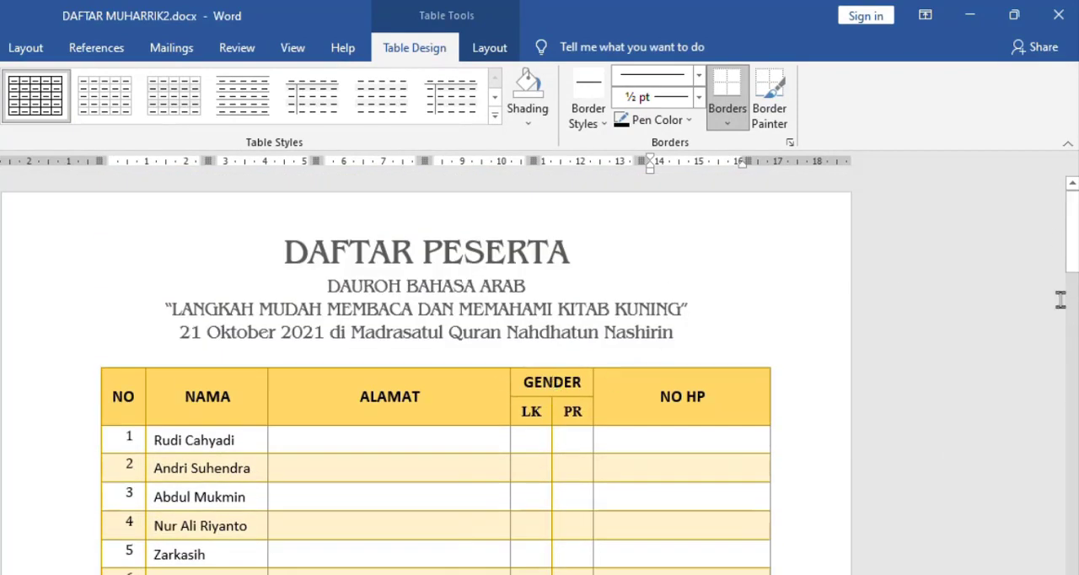
left_click_drag(1076, 243, 1076, 450)
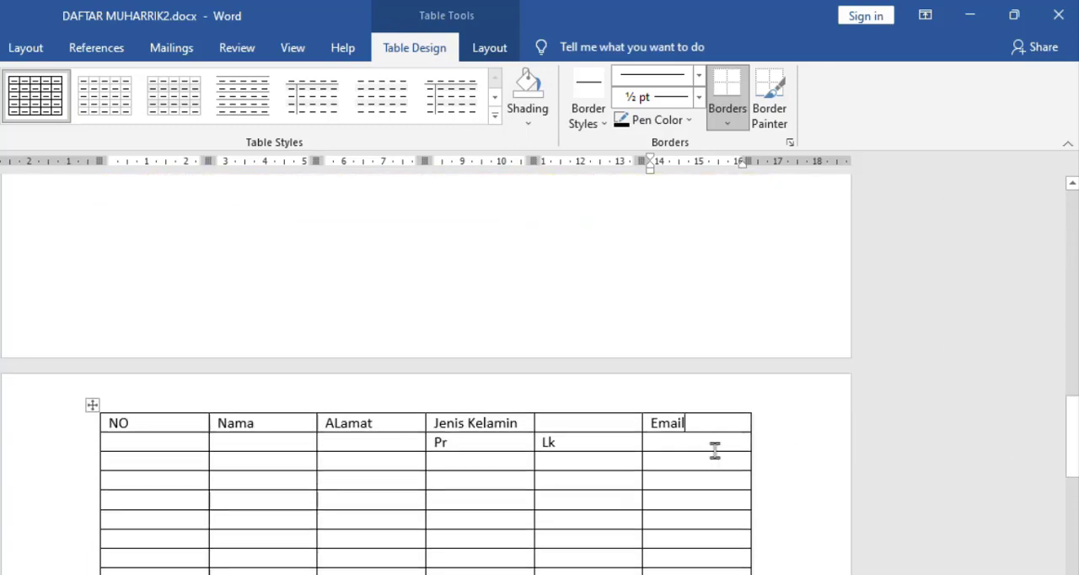
left_click(457, 422)
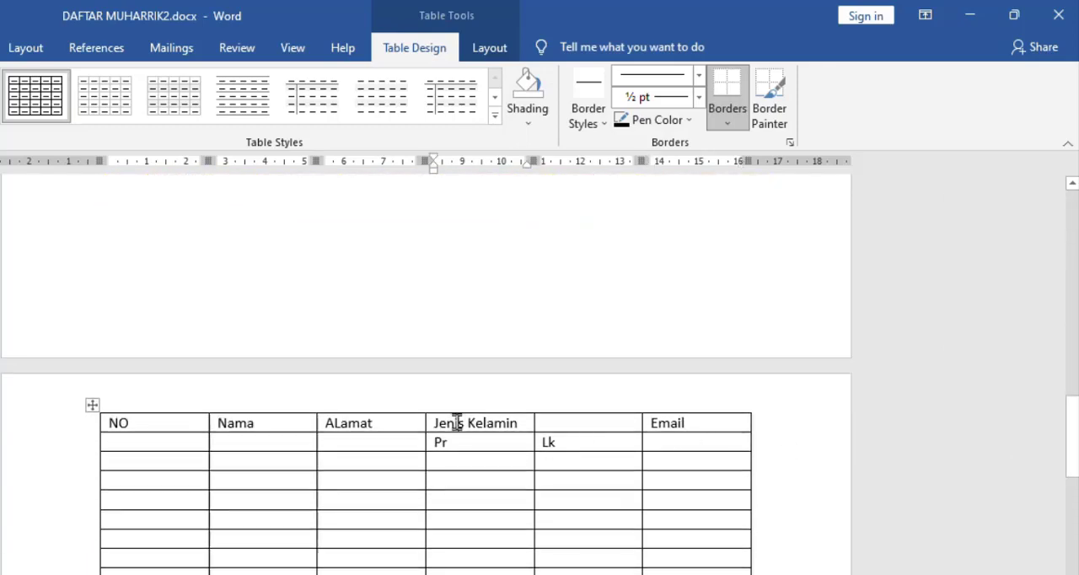
left_click(598, 423, "shift")
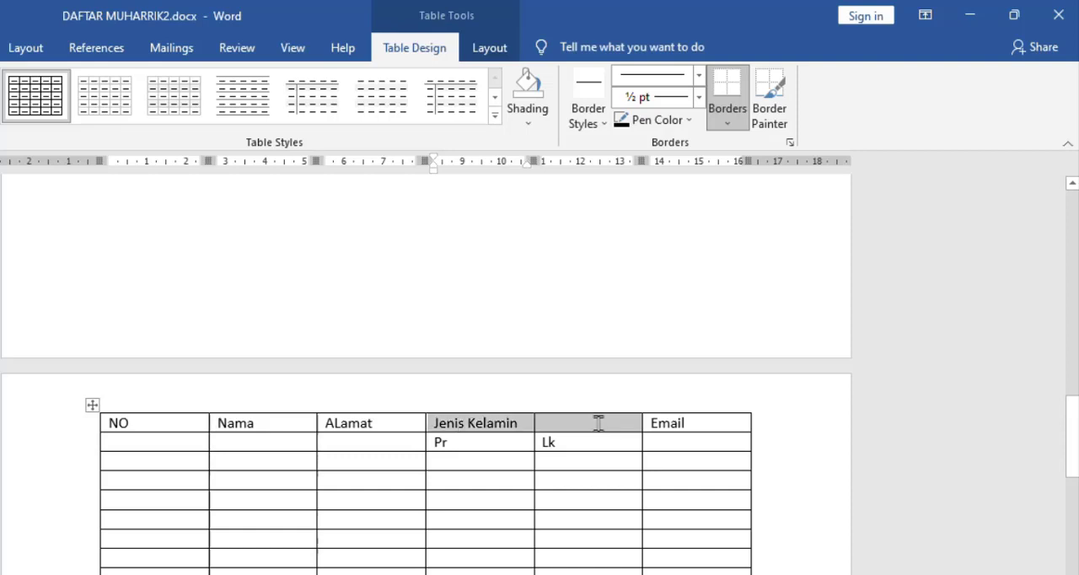
left_click(496, 52)
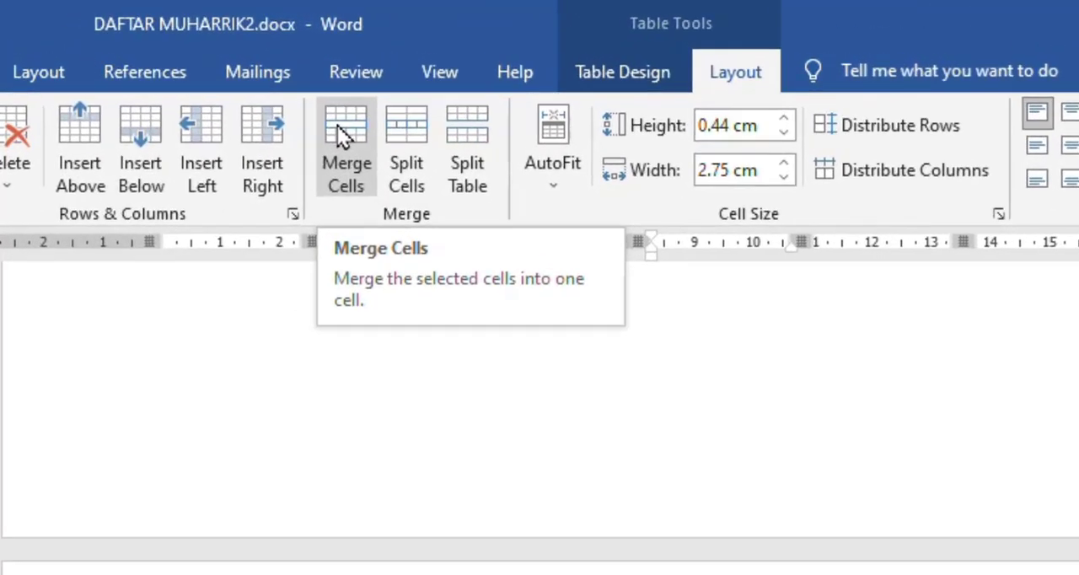
left_click(337, 125)
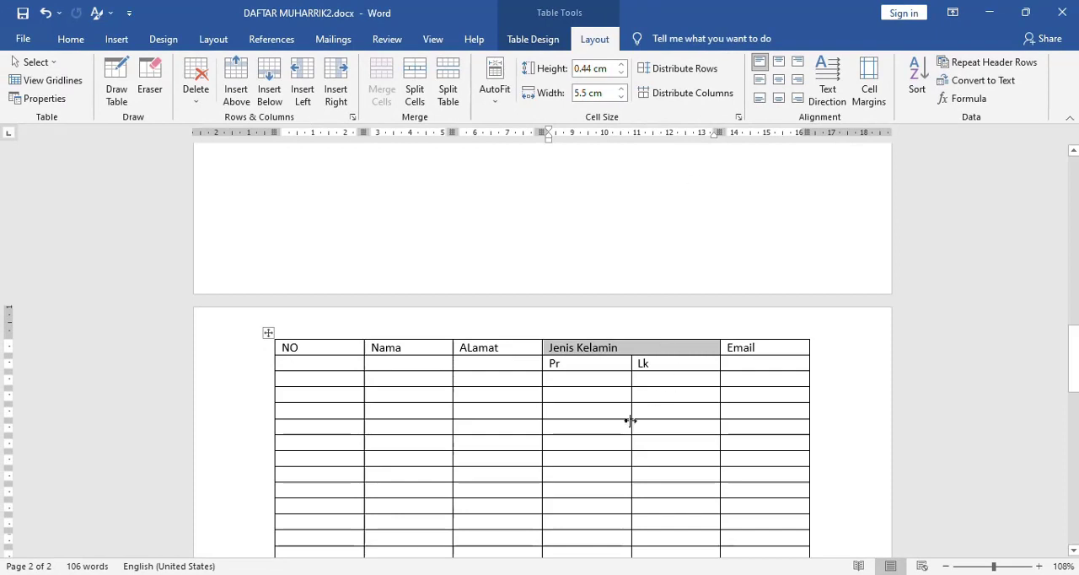
left_click(643, 355)
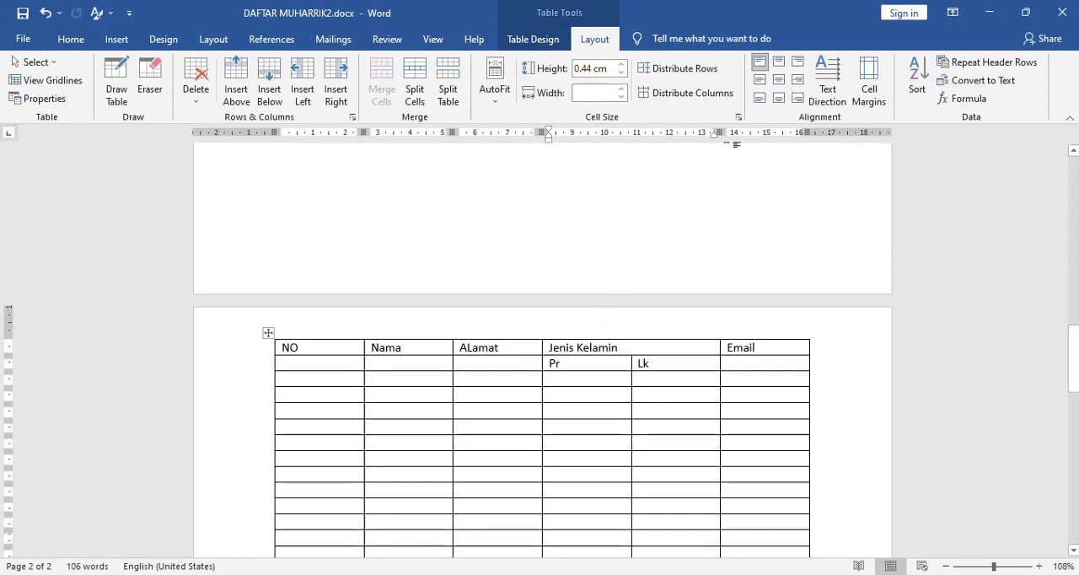
left_click(778, 63)
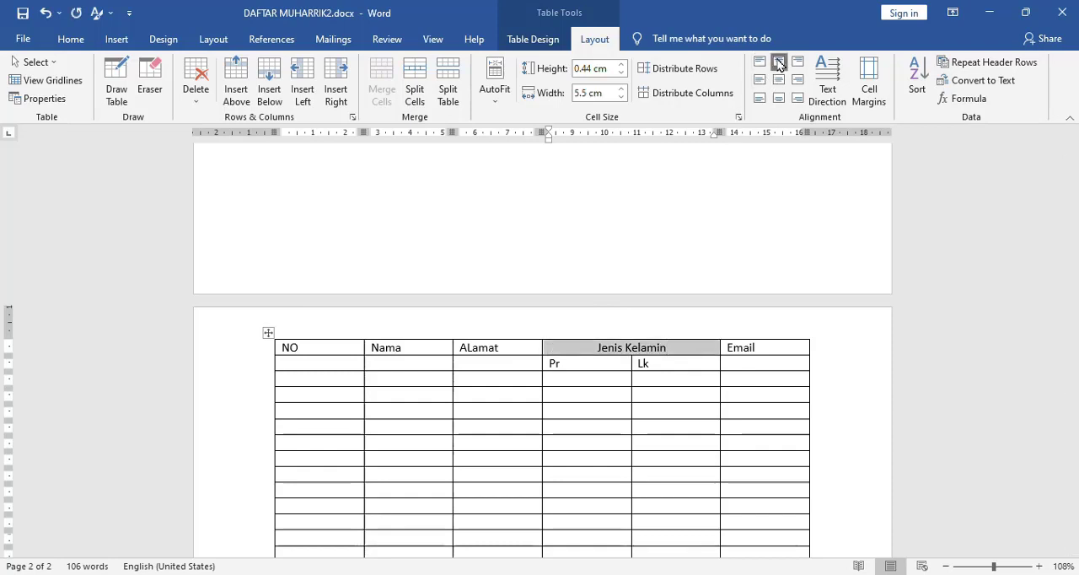
- Merge the ALamat and Nama heading cells each with the empty cell directly below
left_click(493, 348)
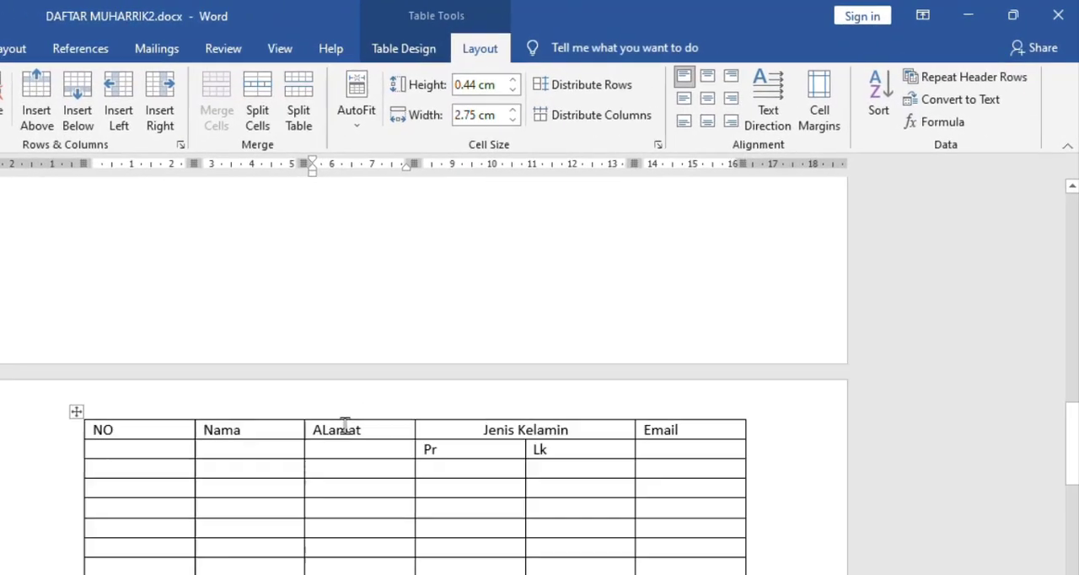
left_click_drag(346, 440, 344, 450)
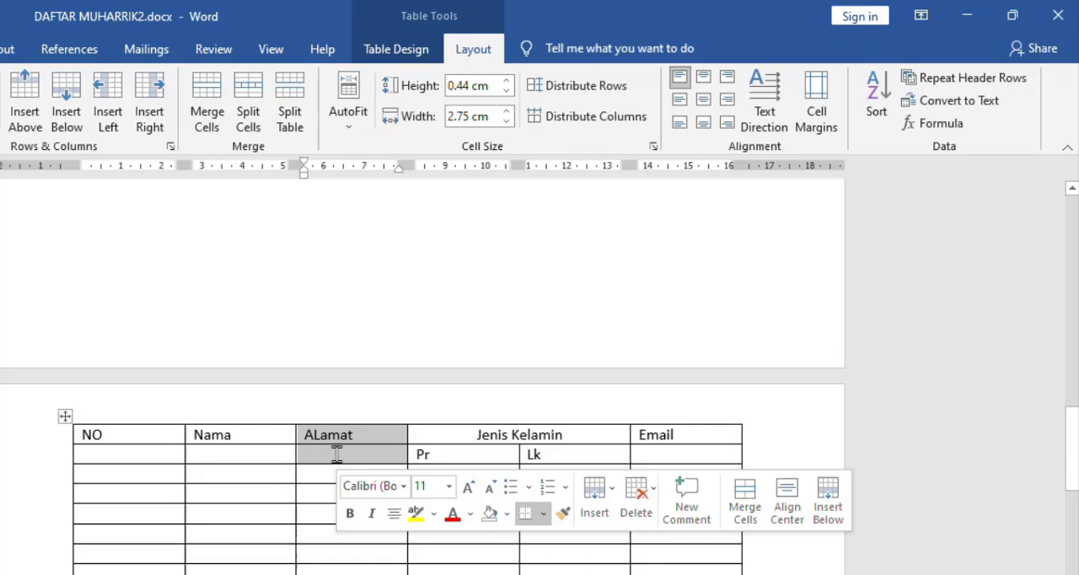
left_click(202, 99)
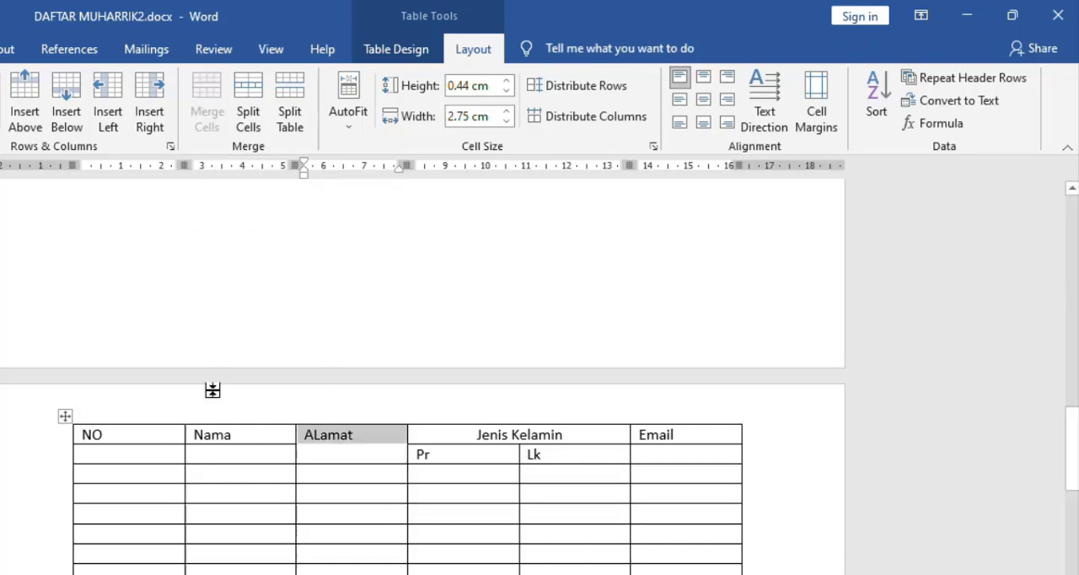
left_click(223, 435)
left_click_drag(223, 434, 224, 453)
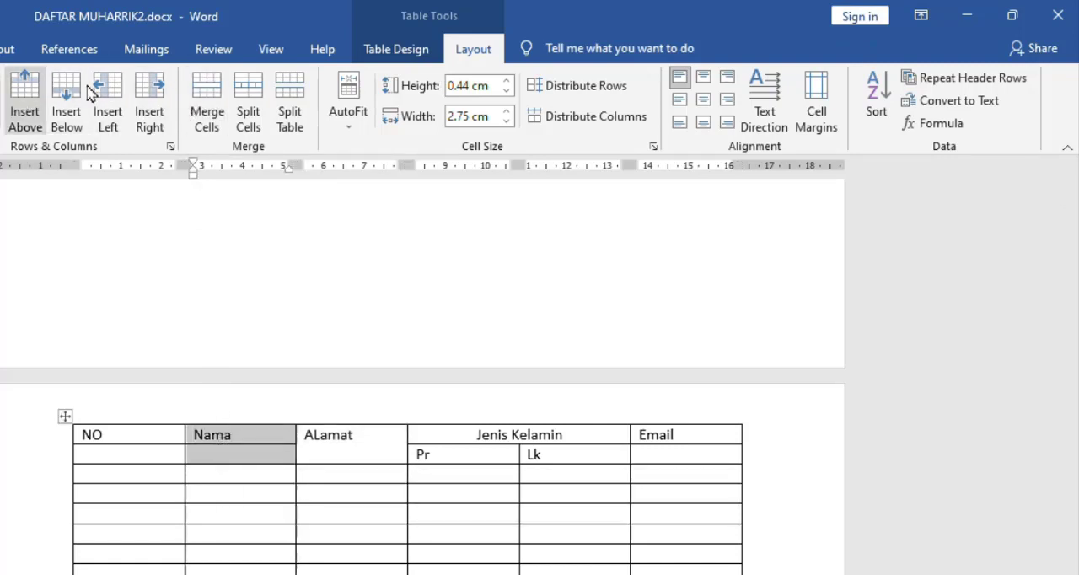
left_click(215, 94)
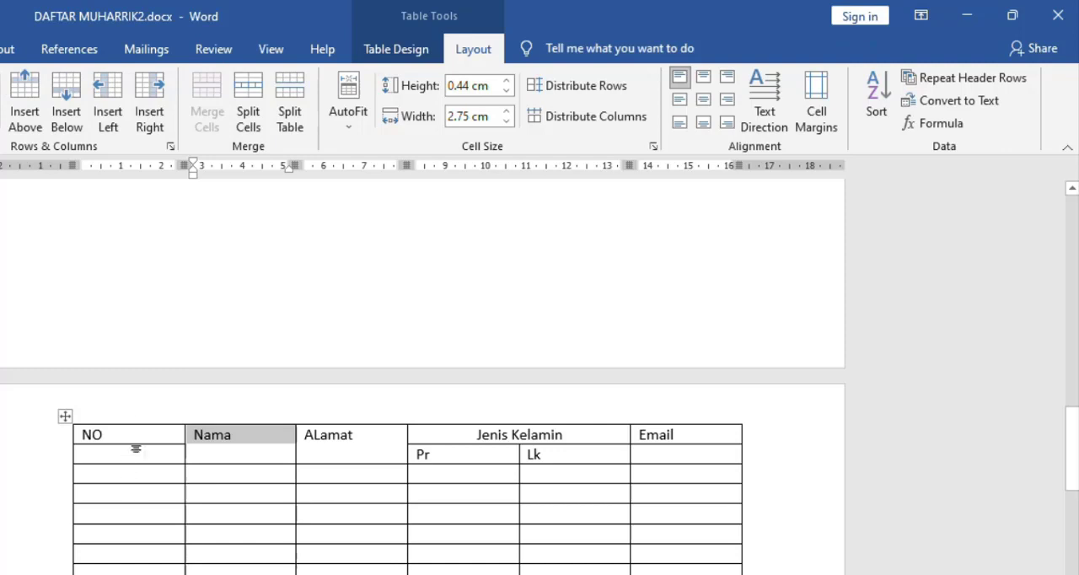
- Merge the NO and Email heading cells each with the empty cell directly below
left_click_drag(144, 437, 149, 452)
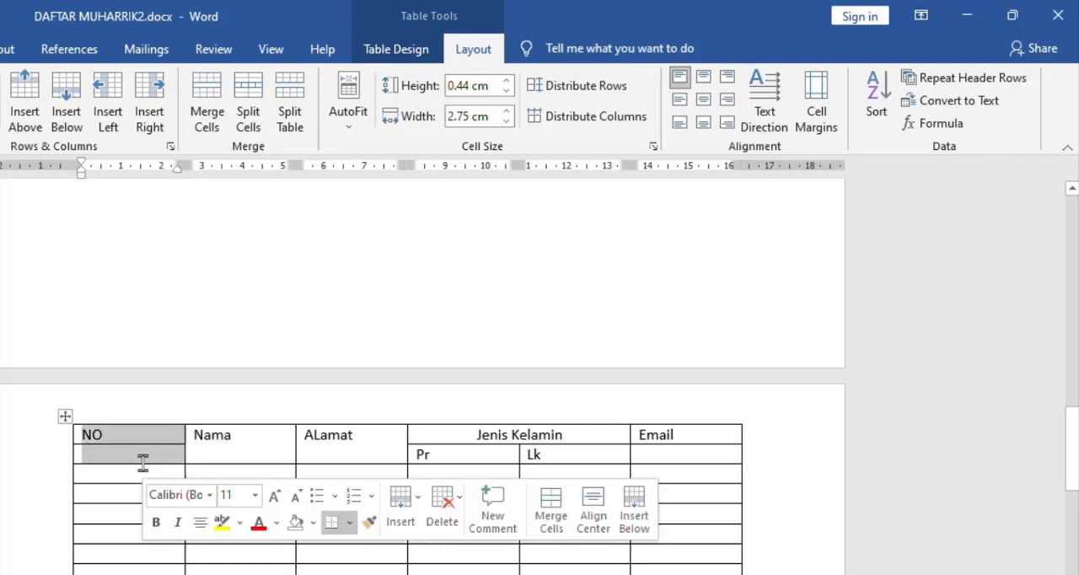
left_click(211, 94)
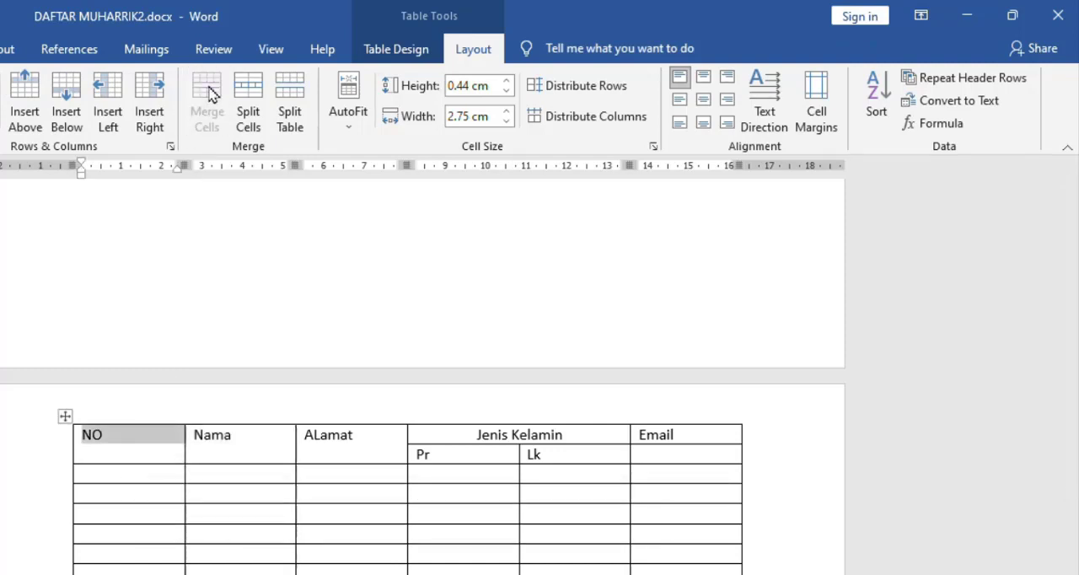
left_click_drag(701, 436, 698, 458)
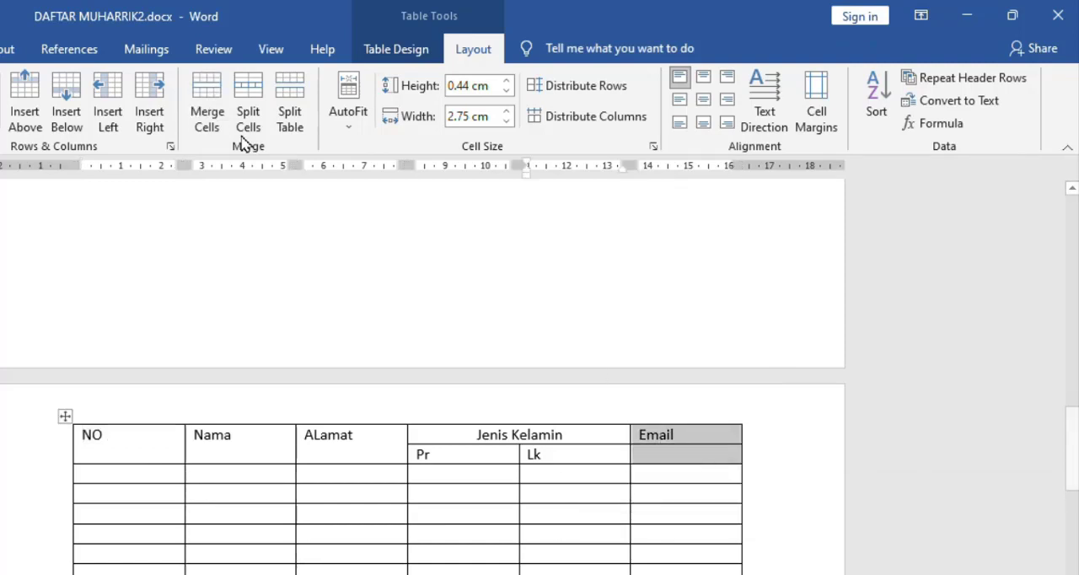
left_click(211, 99)
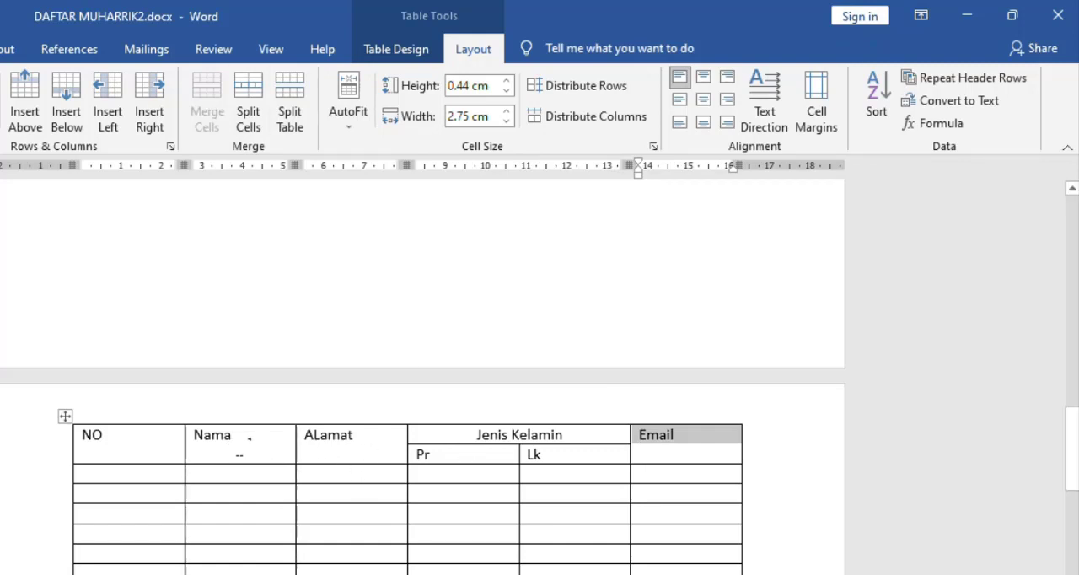
- Center the first-row headings from NO to Email horizontally and vertically within their cells
left_click(249, 438)
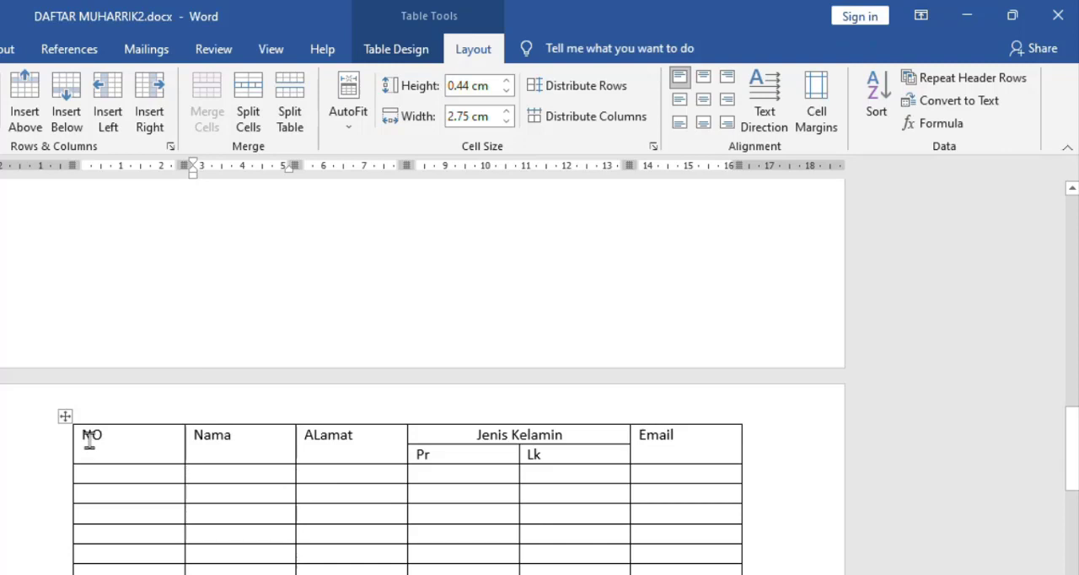
left_click_drag(89, 440, 711, 455)
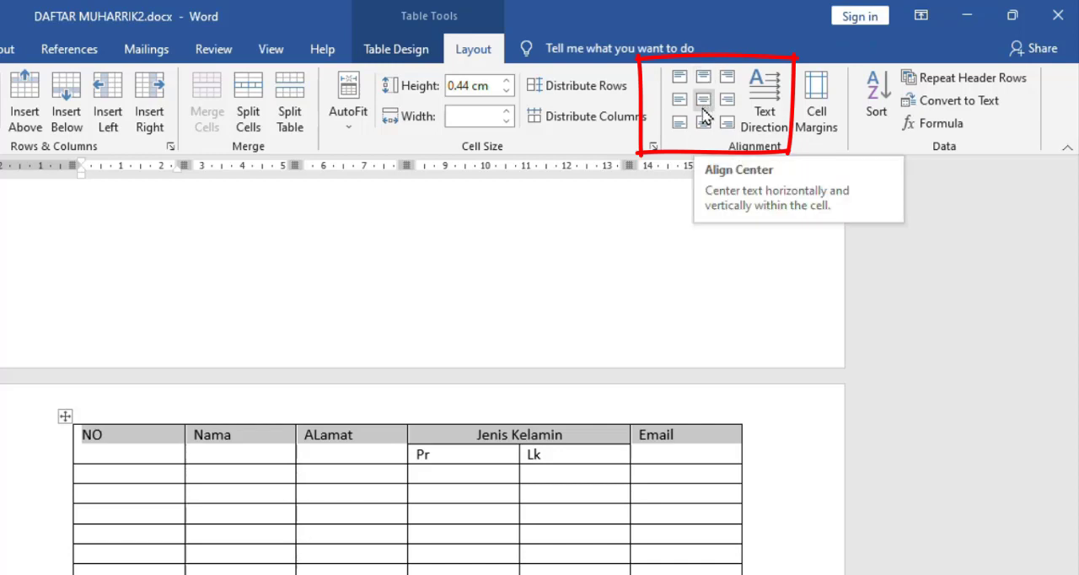
left_click(707, 111)
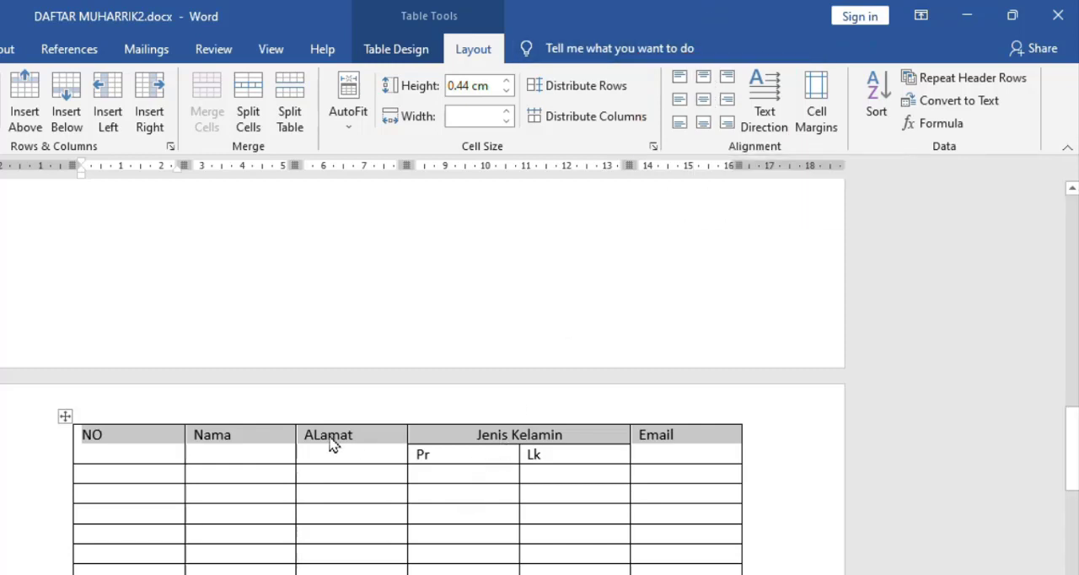
left_click(704, 102)
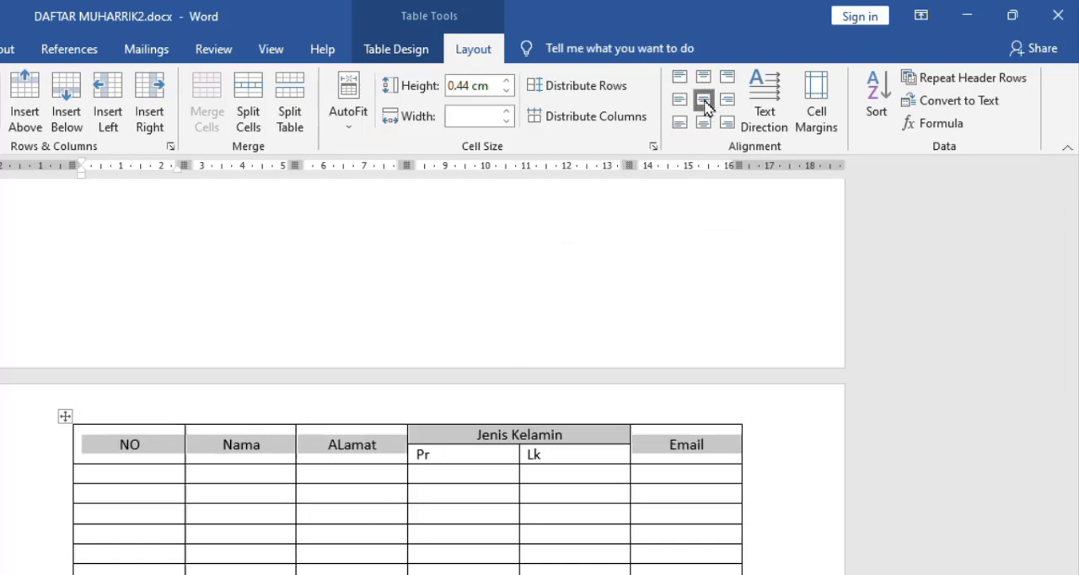
left_click(705, 124)
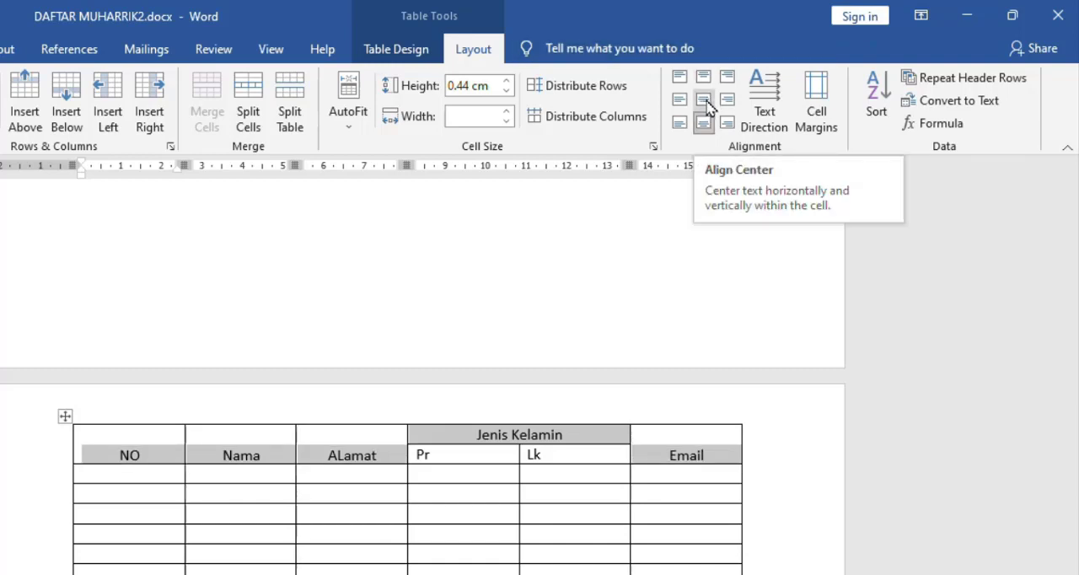
left_click(704, 100)
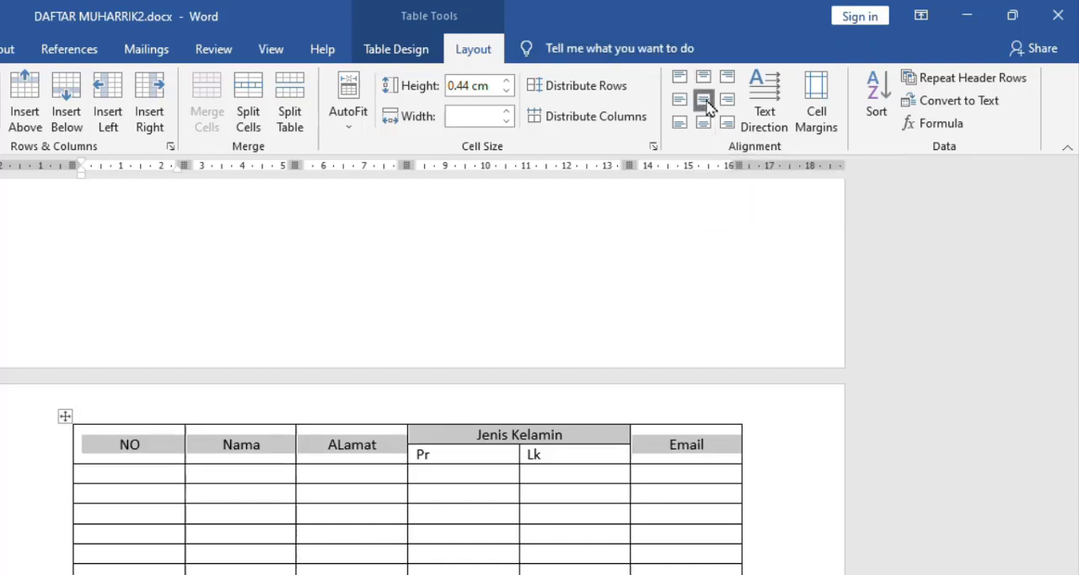
- Center the Pr and Lk subheadings horizontally and vertically within their cells
left_click(433, 453)
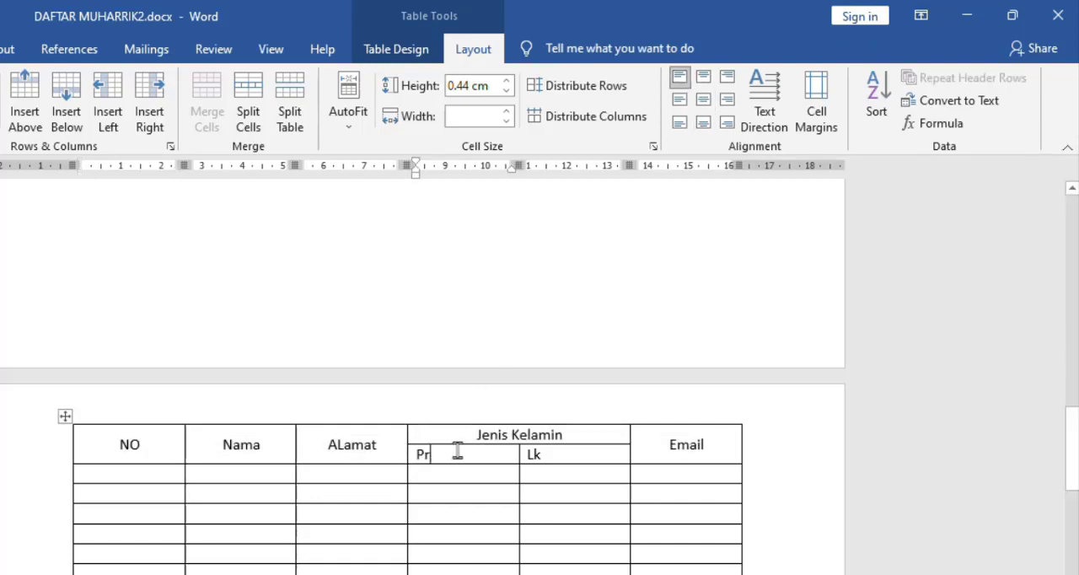
left_click(568, 453, "shift")
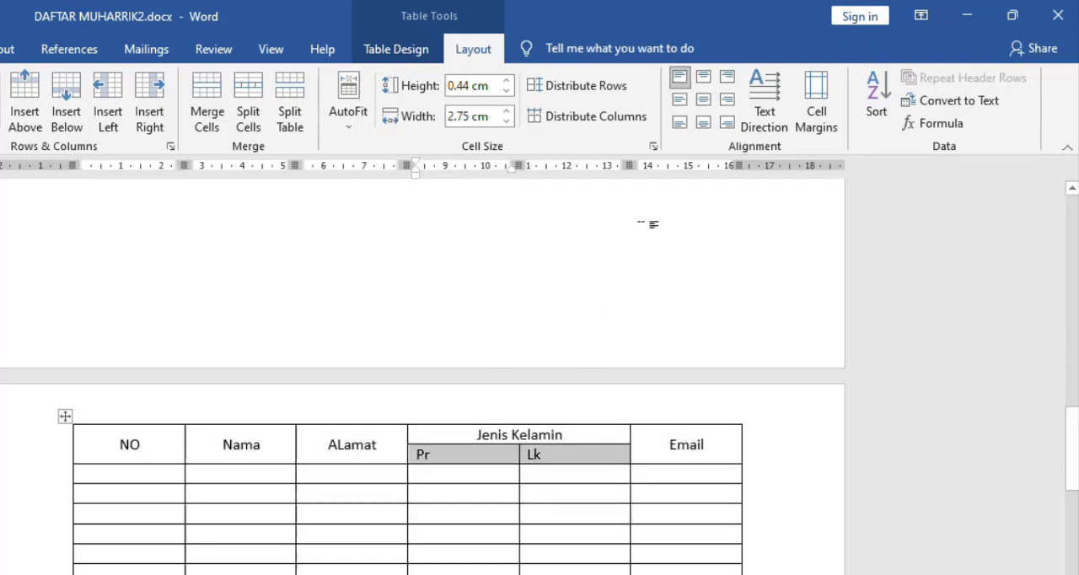
left_click(704, 104)
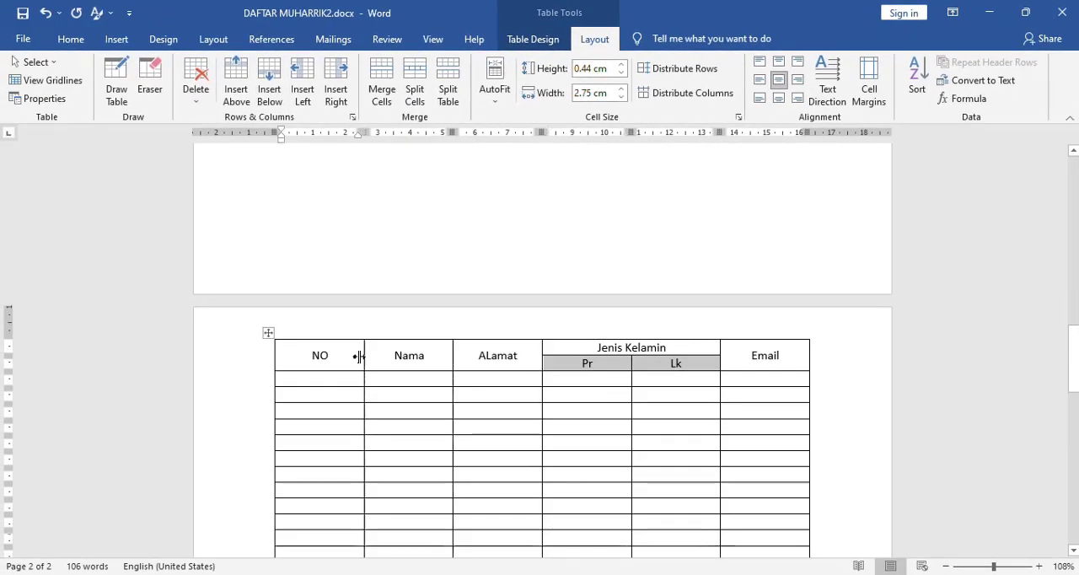
- Narrow the NO column to 1.2 cm and center its cells horizontally and vertically
mouse_move(354, 355)
left_mouse_down()
mouse_move(308, 361)
mouse_move(354, 364)
left_mouse_up()
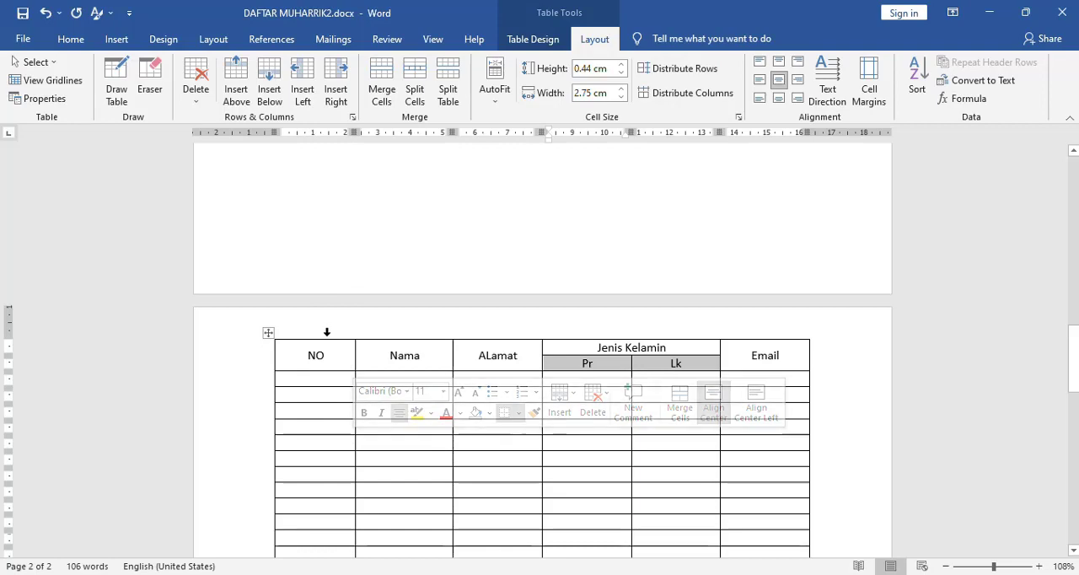
left_click(324, 335)
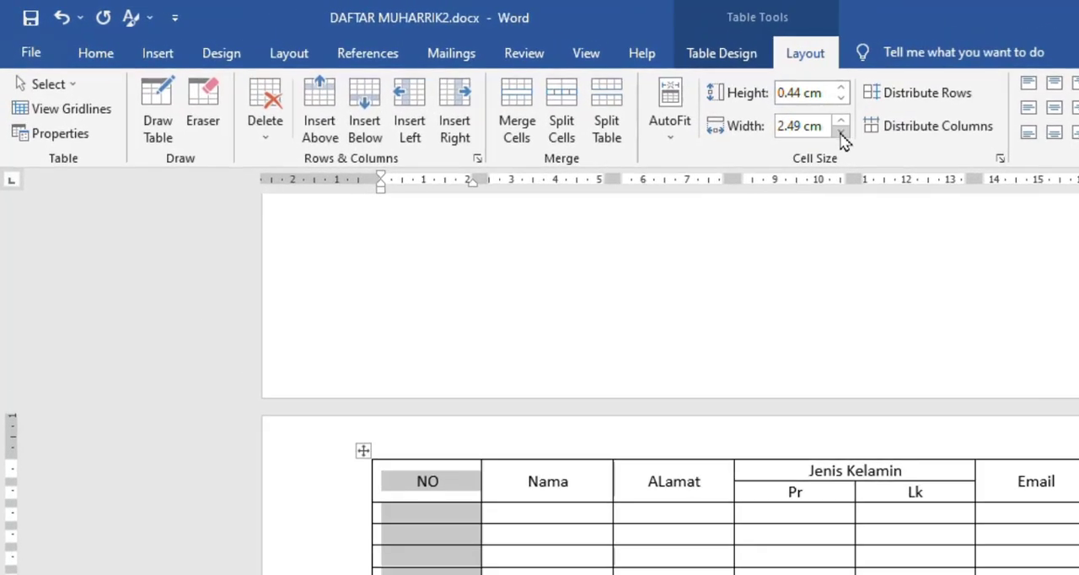
left_click(842, 132)
left_click(841, 132)
left_click(841, 133)
left_click(841, 132)
left_click(841, 132)
left_click(841, 133)
left_click(841, 132)
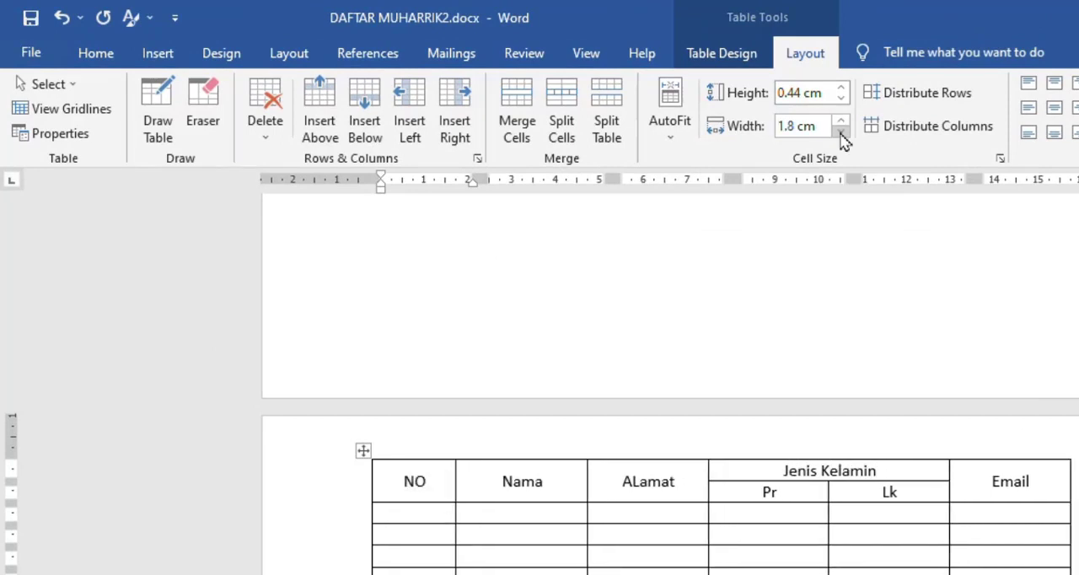
left_click(841, 132)
left_click(841, 132)
left_click(842, 133)
left_click(841, 133)
left_click(842, 132)
left_click(841, 132)
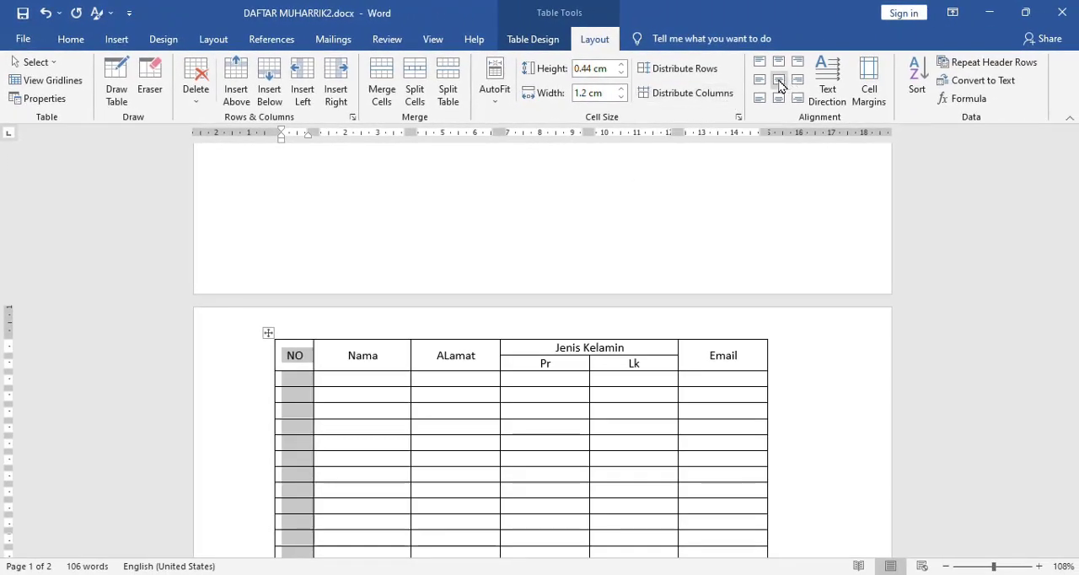
left_click(780, 81)
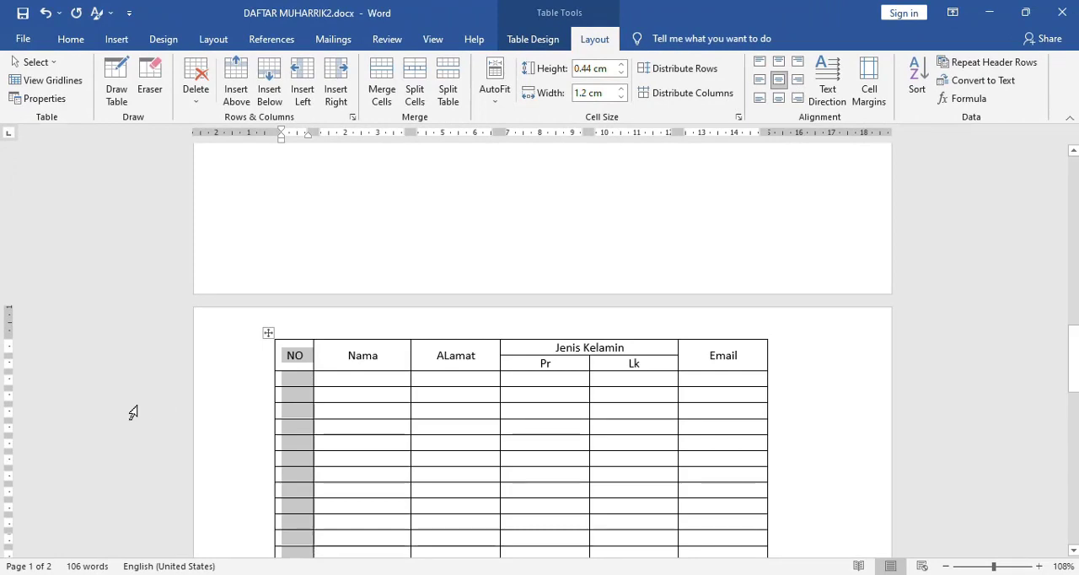
left_click(301, 384)
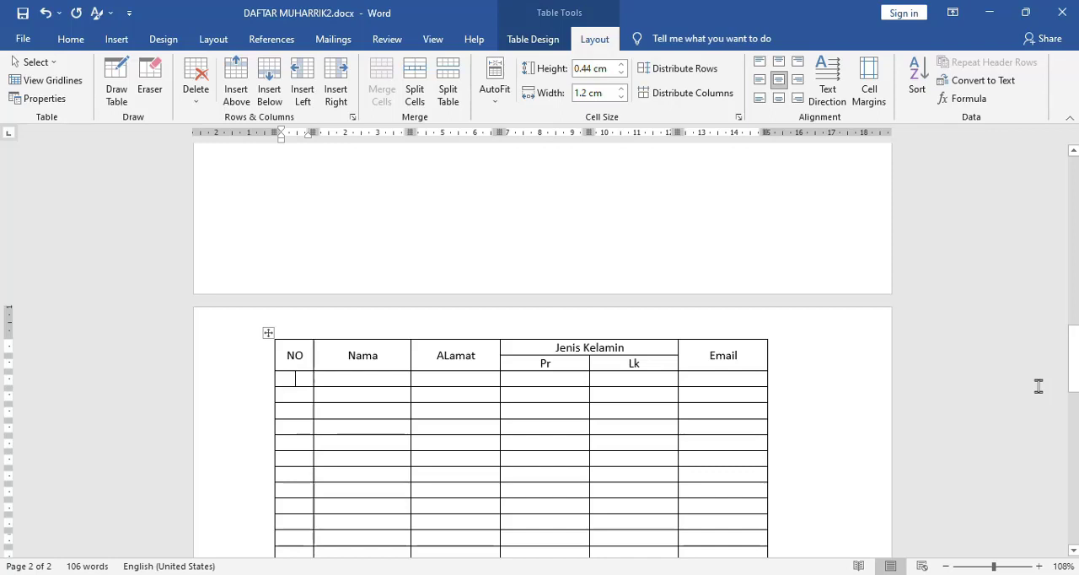
type("1")
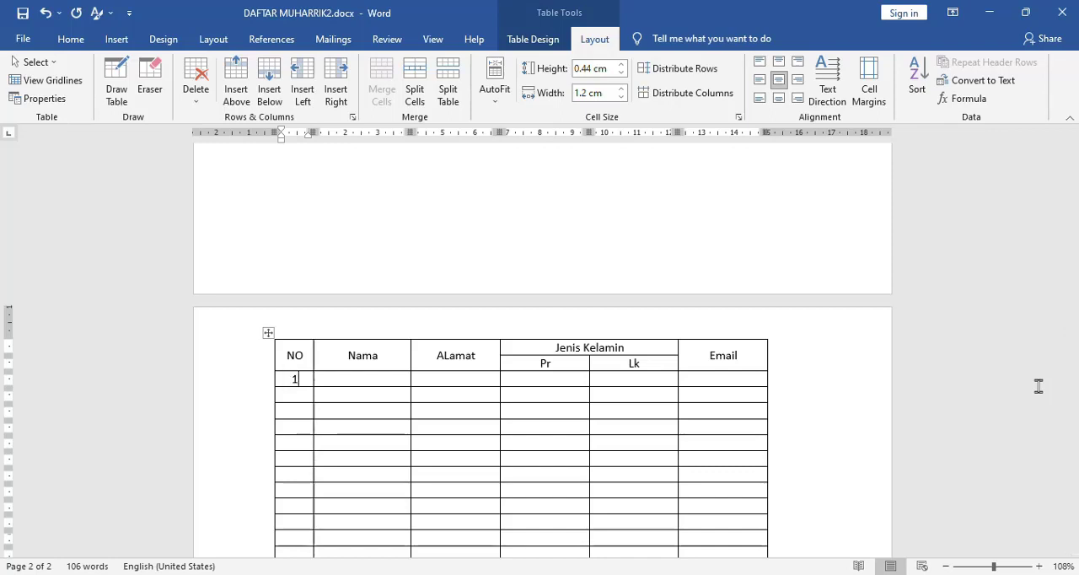
type("2")
key("Down")
key("BackSpace")
key("BackSpace")
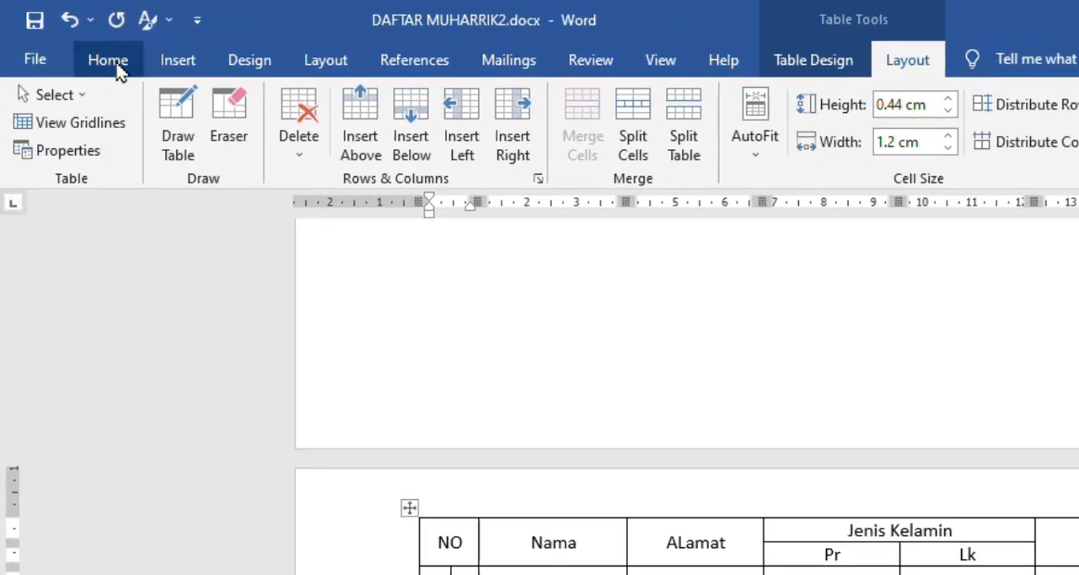
- Apply automatic numbering to all NO column cells below the heading, using the plain 1, 2, 3 format without punctuation
left_click(116, 67)
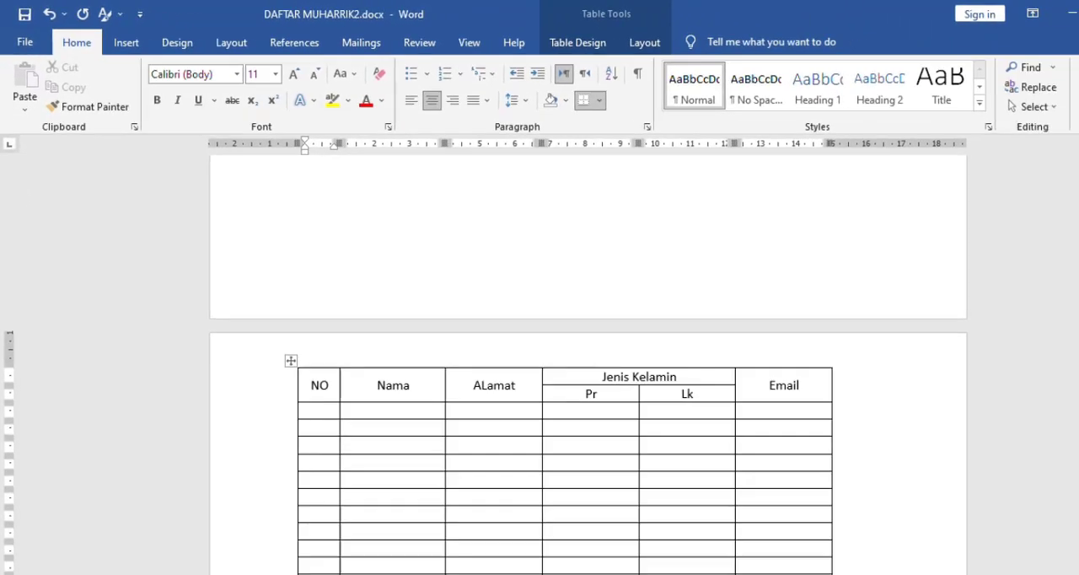
left_click_drag(1078, 377, 1078, 379)
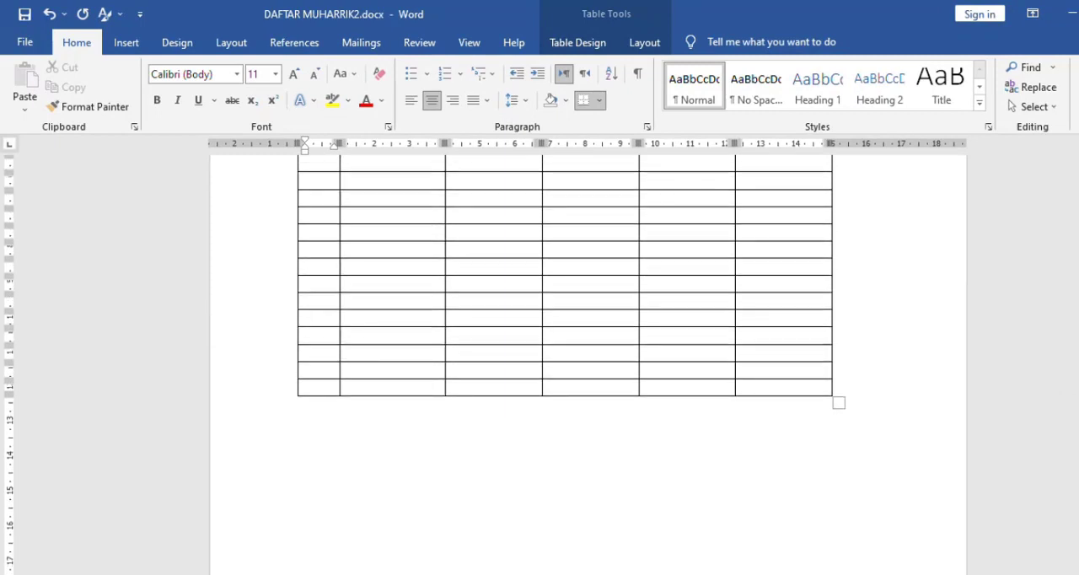
left_click(322, 387, "shift")
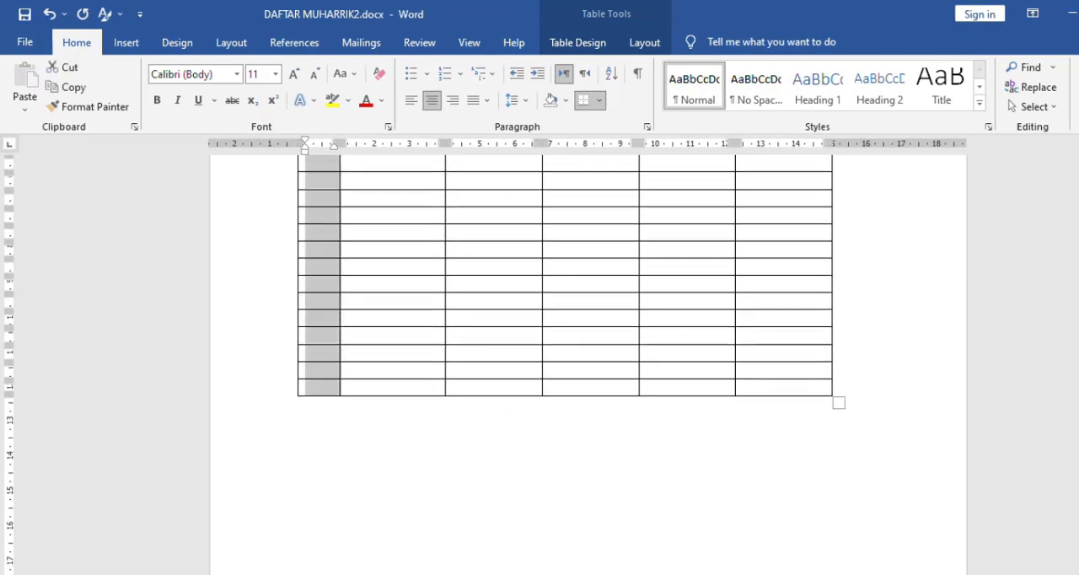
left_click_drag(1078, 464, 1078, 461)
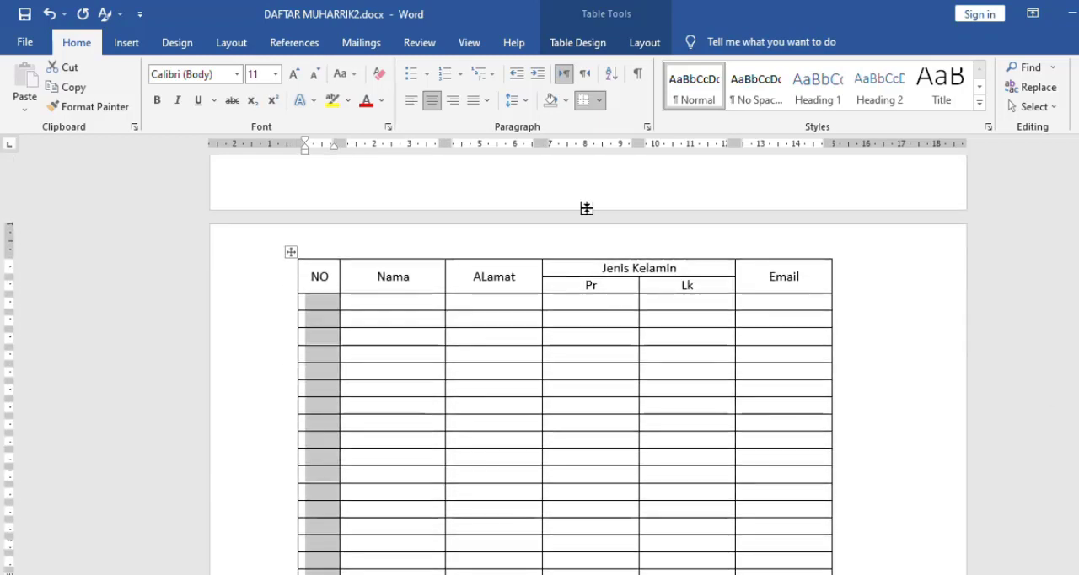
left_click(461, 76)
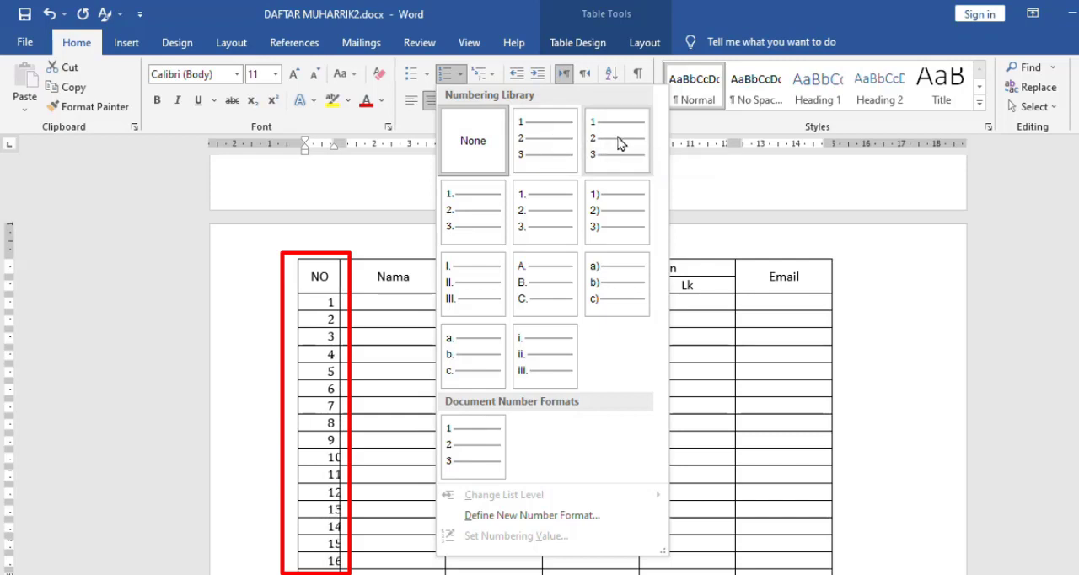
left_click(539, 137)
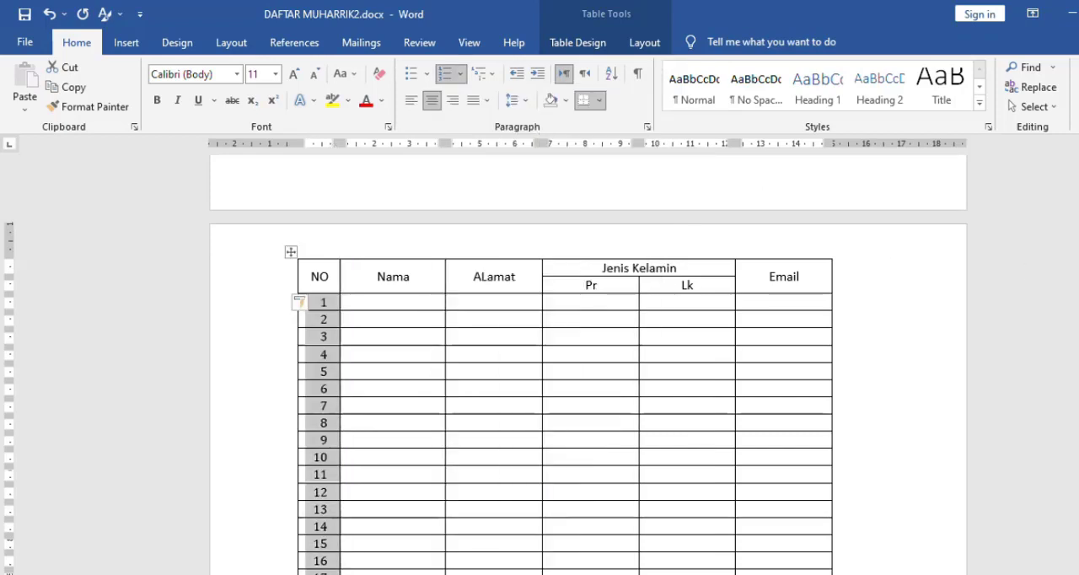
- Add one more row at the end of the table, below row 23
scroll(588, 362, "down", 5)
scroll(588, 362, "down", 4)
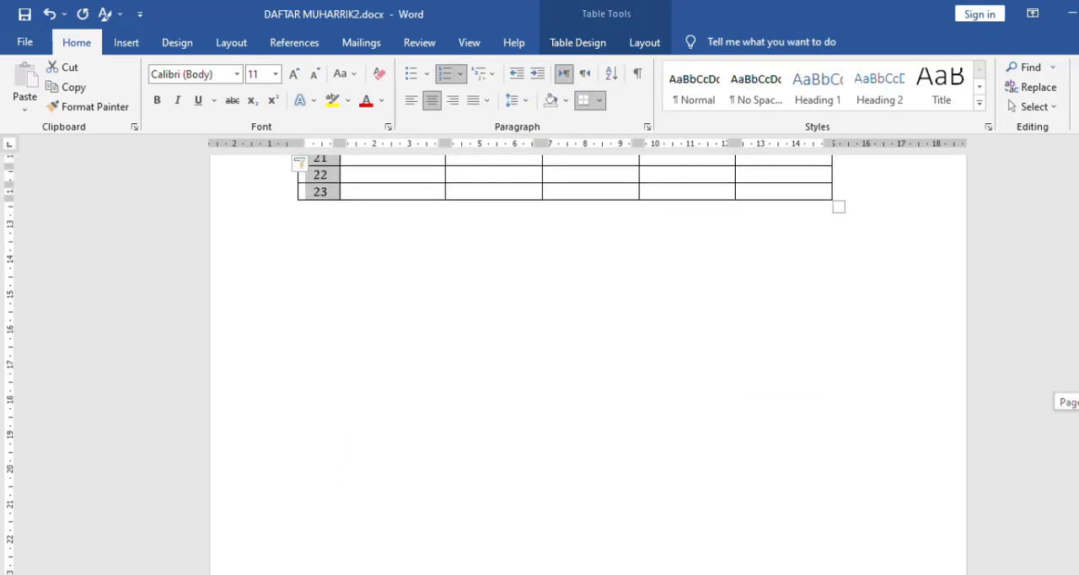
scroll(588, 362, "up", 5)
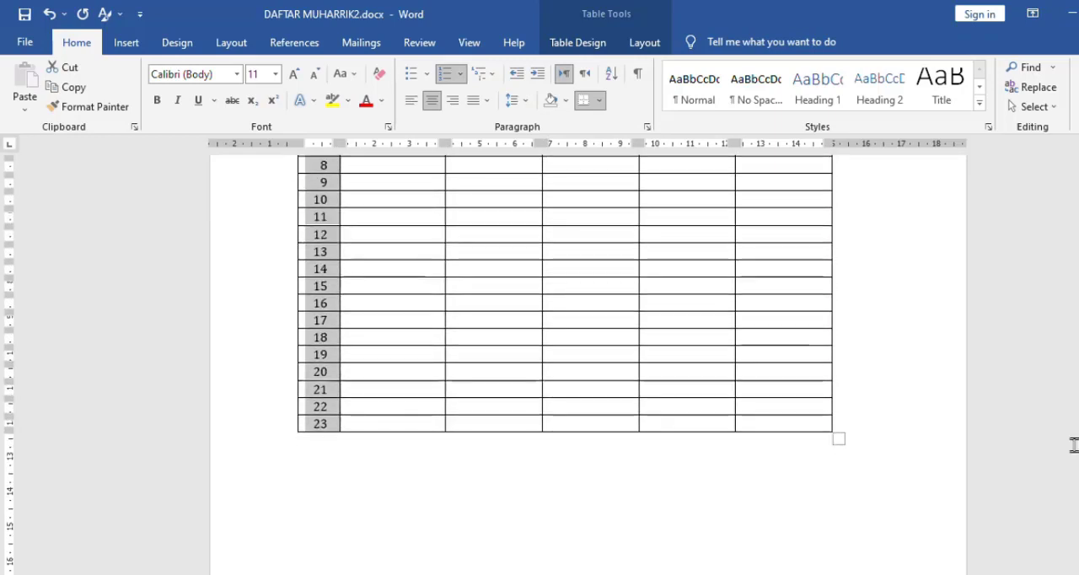
left_click(799, 423)
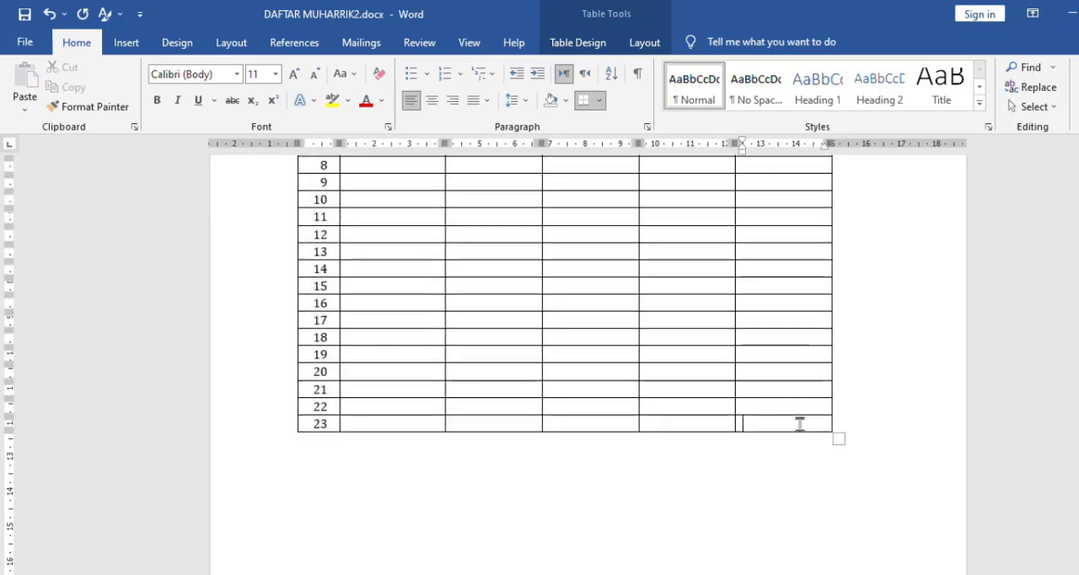
key("Tab")
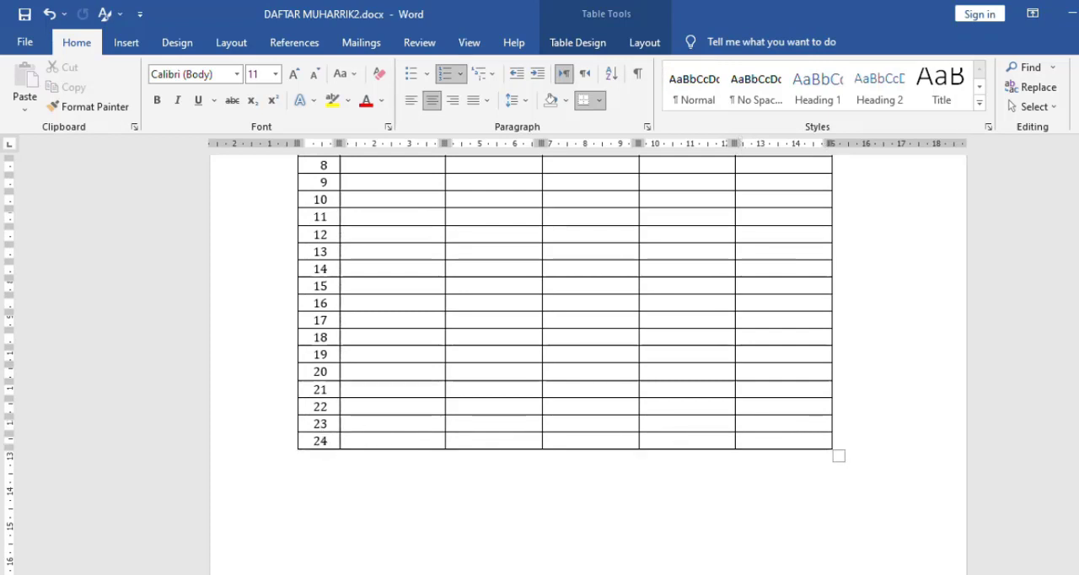
- Widen the Nama column by moving its border with the ALamat column outward
scroll(588, 362, "up", 10)
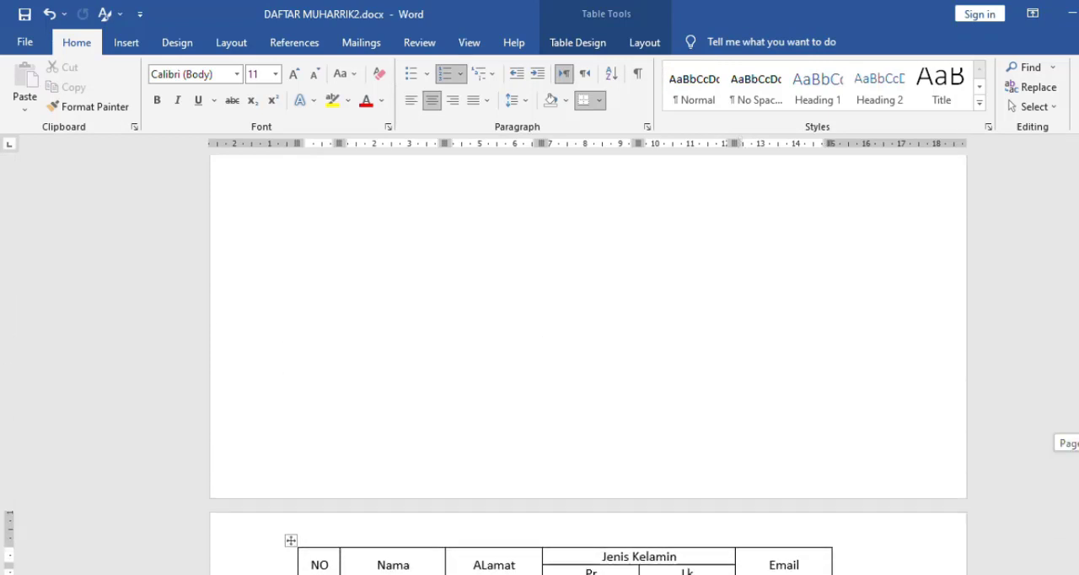
scroll(588, 363, "down", 2)
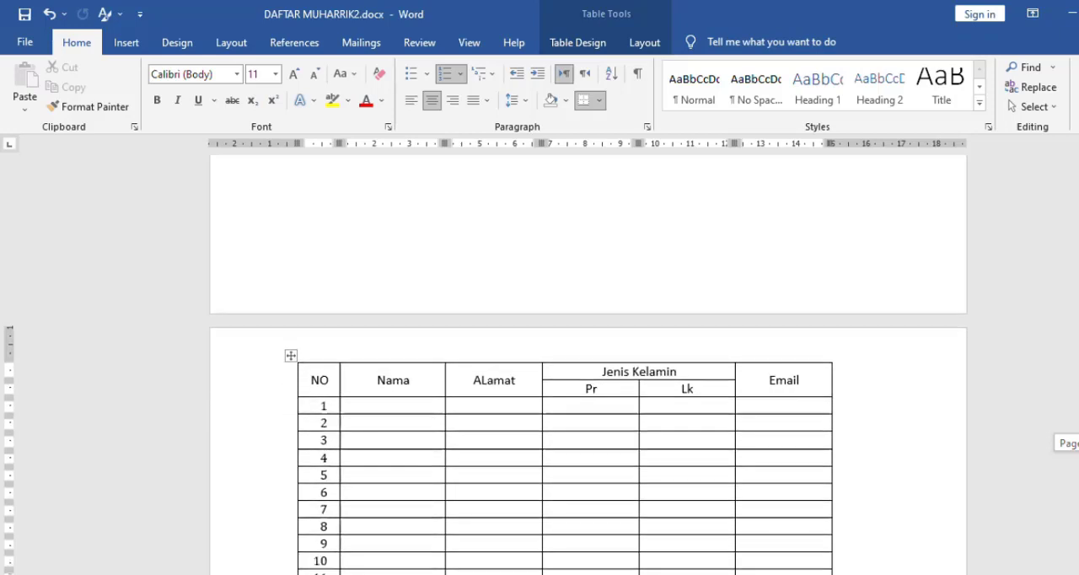
scroll(588, 363, "down", 2)
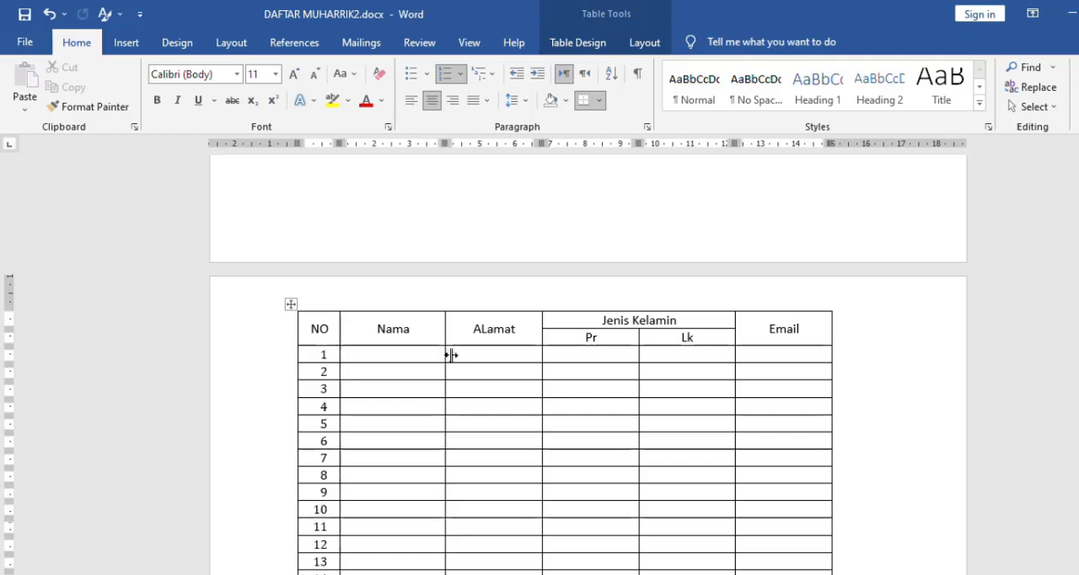
left_click_drag(448, 356, 491, 362)
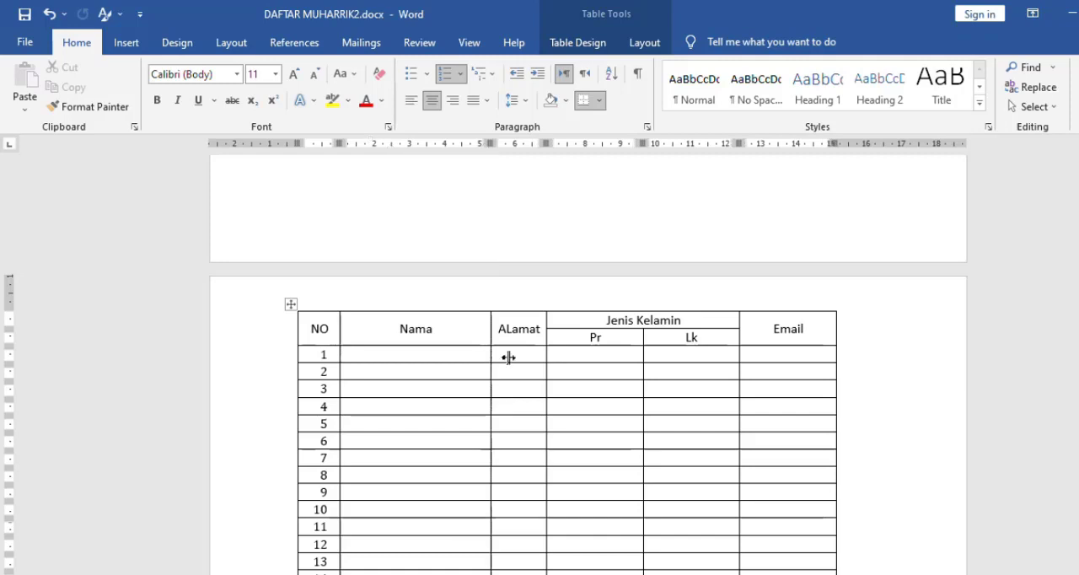
- Widen the Email column to about 4.6 cm, and widen the ALamat column by moving its border into the Pr column
scroll(835, 332, "down", 3)
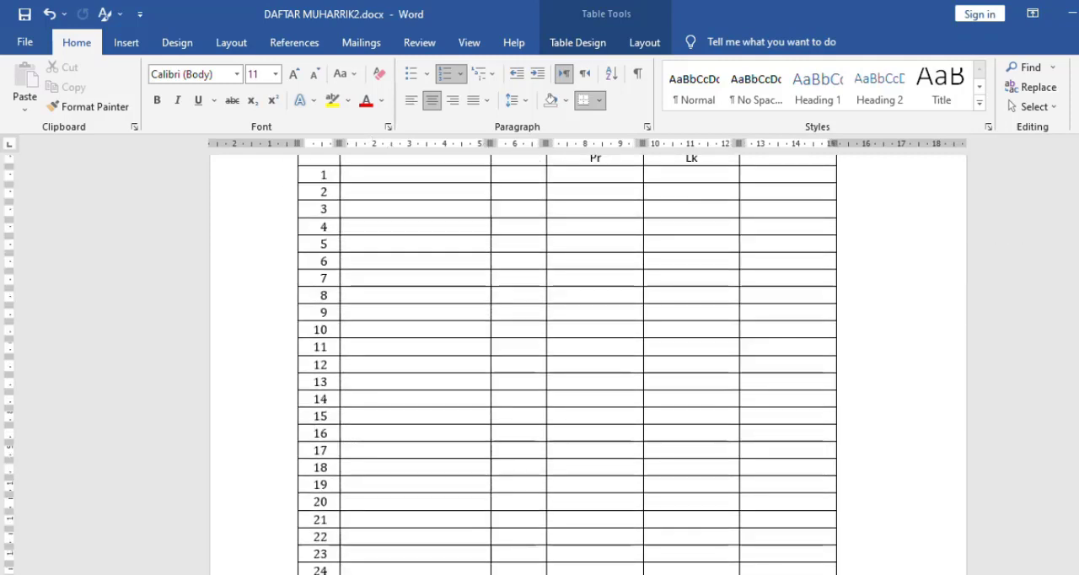
left_click_drag(1078, 418, 1078, 419)
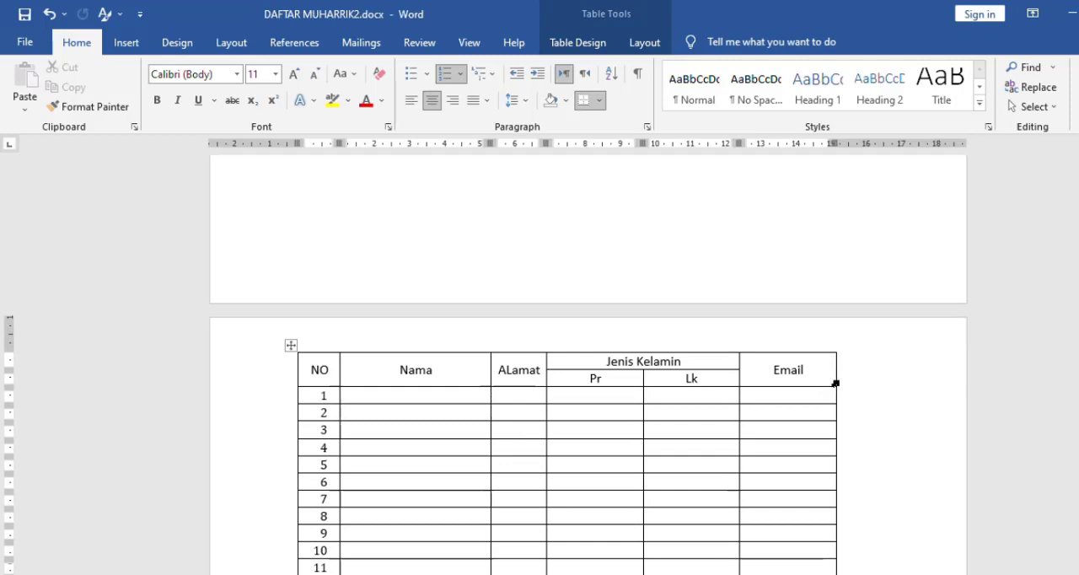
left_click_drag(834, 379, 904, 384)
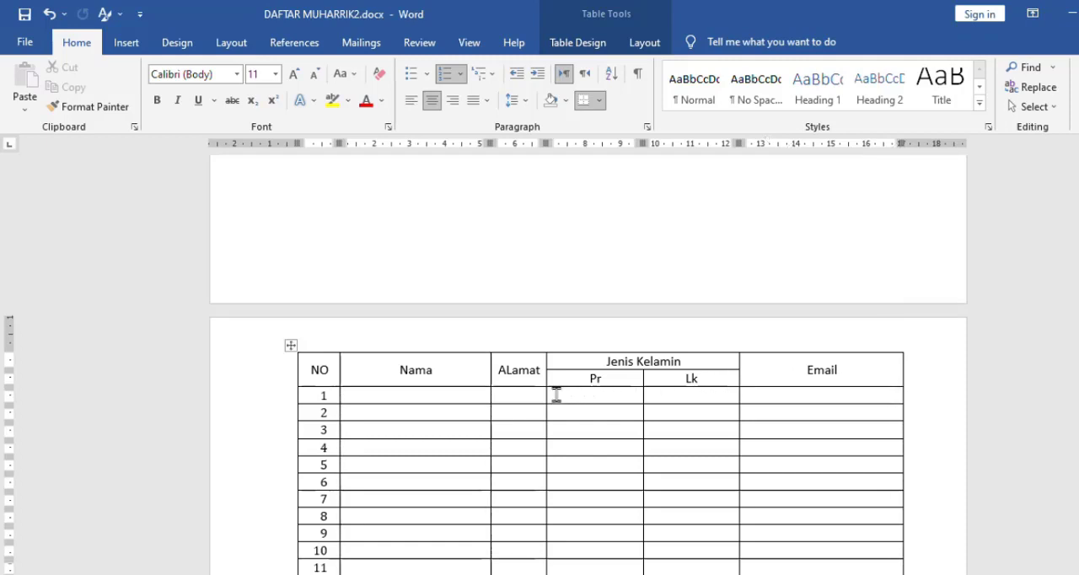
left_click_drag(545, 395, 641, 413)
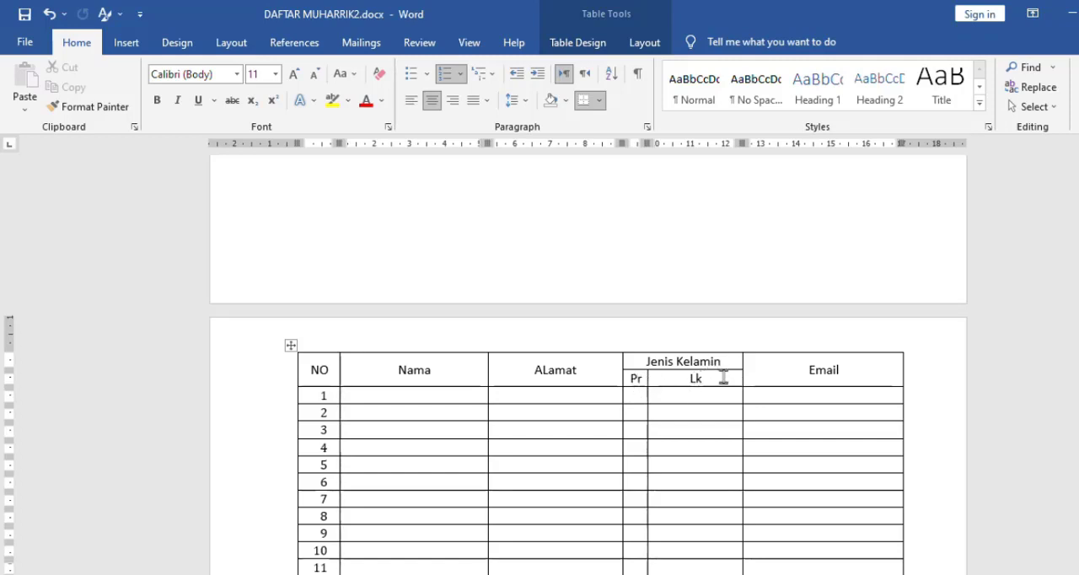
- Try to distribute the width evenly between only the Pr and Lk subheading cells, and undo it
left_click_drag(723, 378, 644, 372)
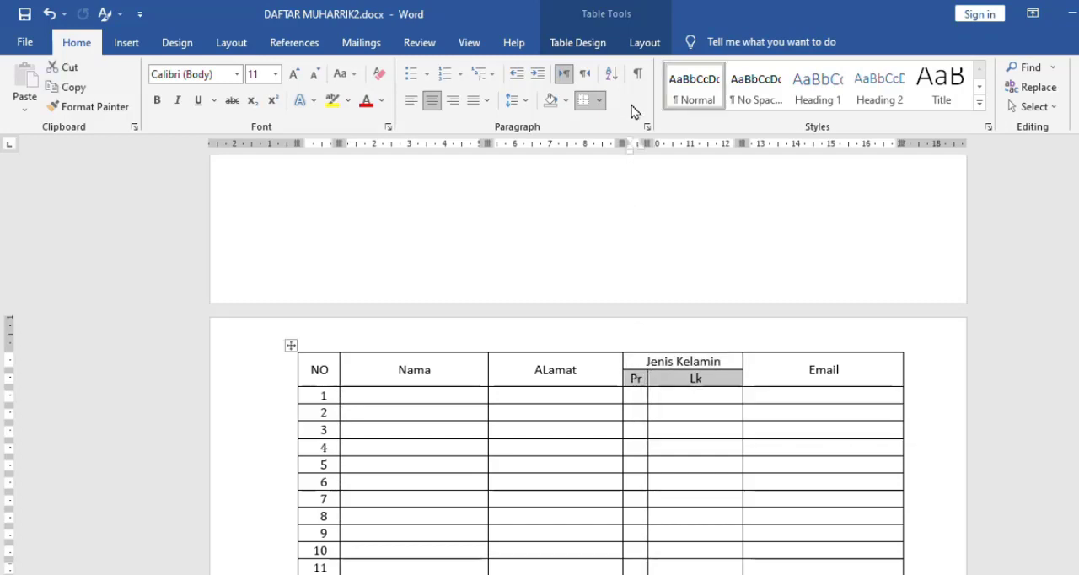
left_click(648, 44)
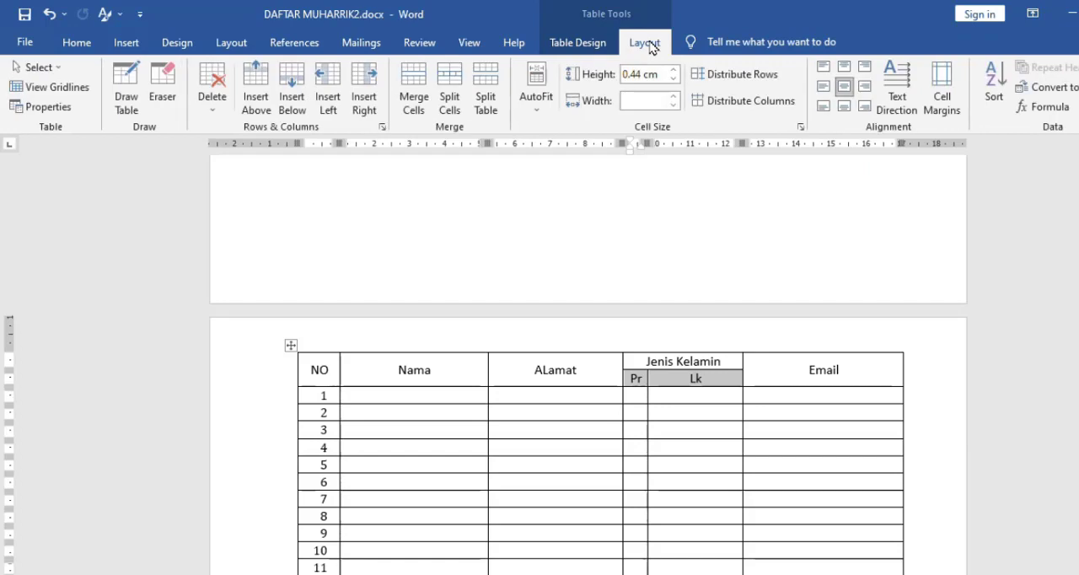
left_click(741, 108)
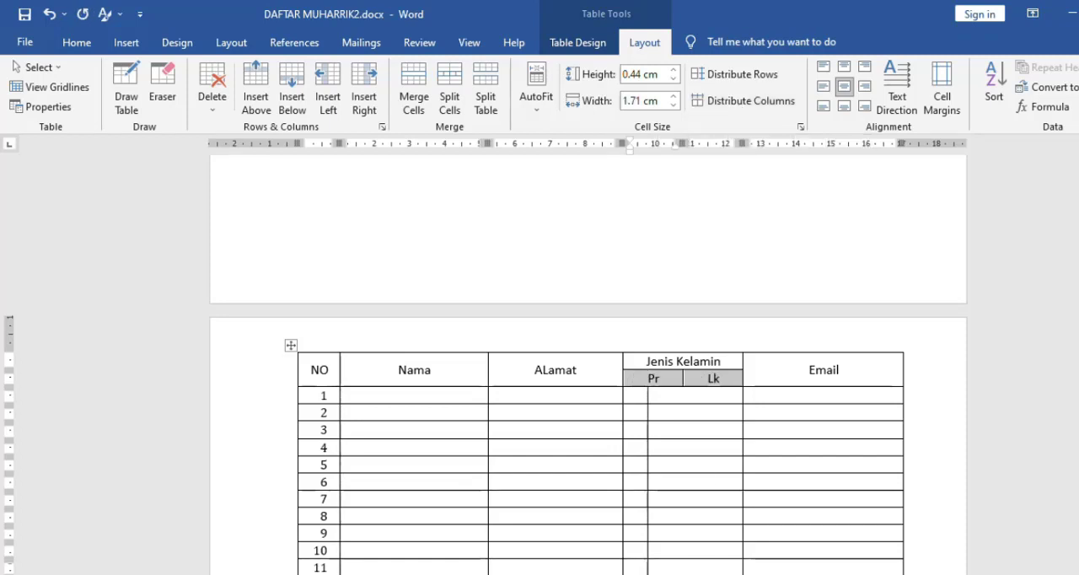
key("ctrl+z")
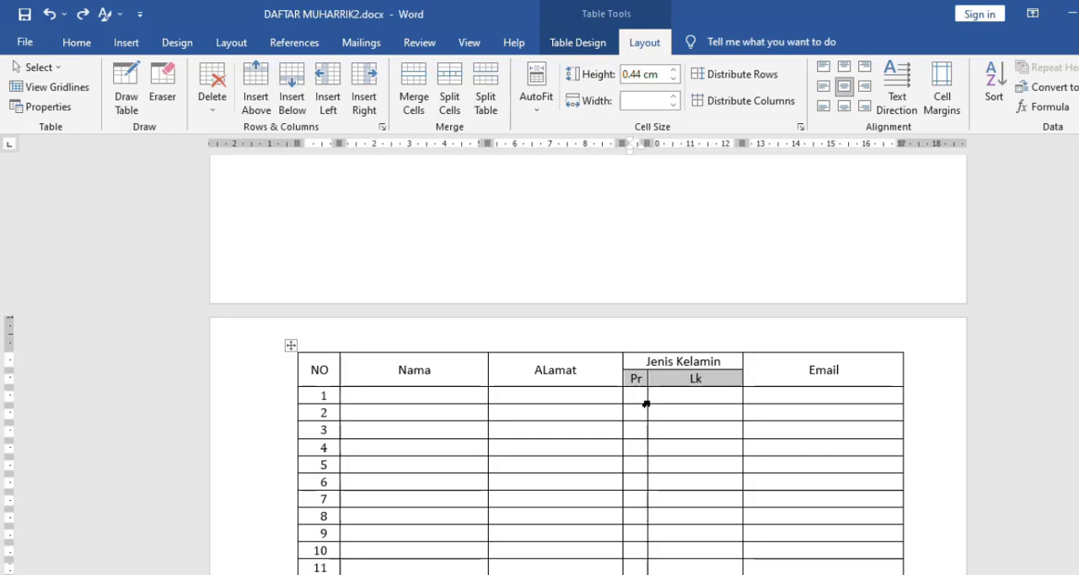
- Try to distribute the Pr and Lk widths evenly from the subheadings through row 4, and undo it
key("shift+Down")
key("shift+Down")
key("shift+Down")
key("shift+Down")
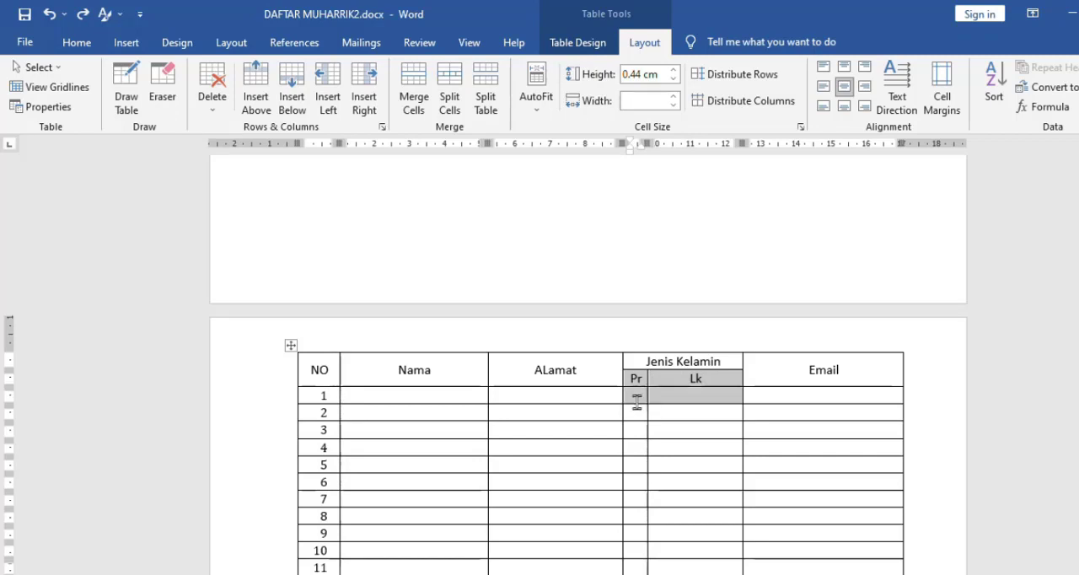
left_click(733, 105)
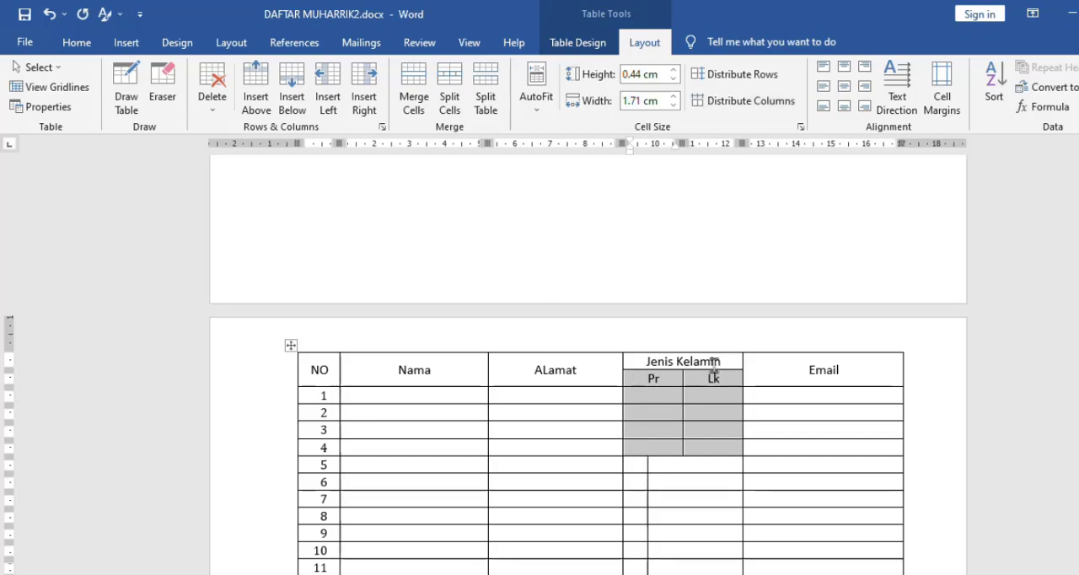
key("ctrl+z")
- Distribute the Pr and Lk columns evenly from the subheadings down through the last table row
key("shift+Down")
key("shift+Down")
key("shift+Down")
key("shift+Down")
key("shift+Down")
key("shift+Down")
key("shift+Down")
key("shift+Down")
key("shift+Down")
key("shift+Down")
key("shift+Down")
key("shift+Down")
key("shift+Down")
key("shift+Down")
key("shift+Down")
key("shift+Down")
key("shift+Down")
key("shift+Down")
key("shift+Down")
key("shift+Down")
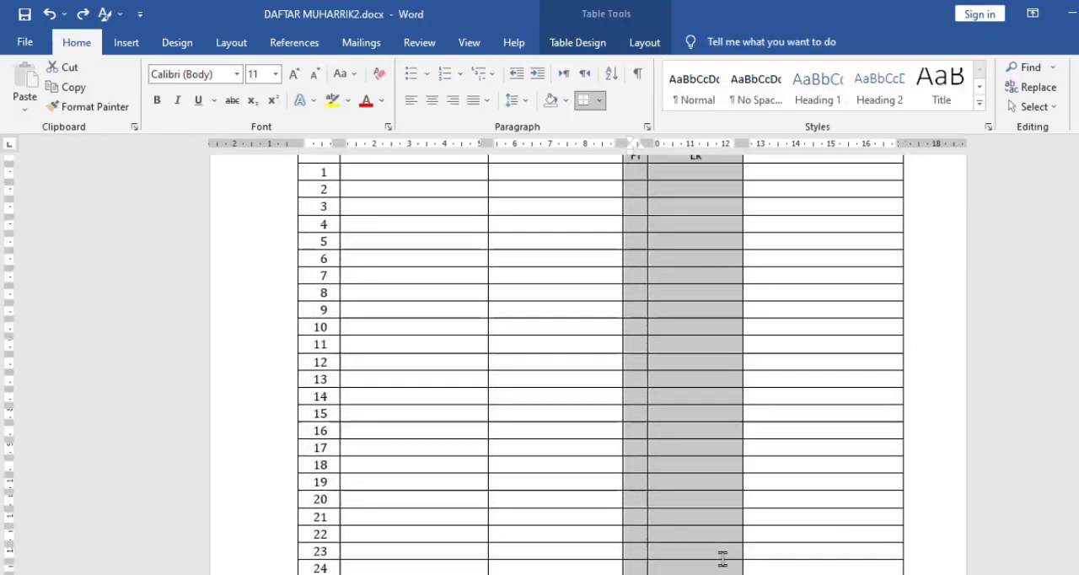
scroll(590, 362, "up", 3)
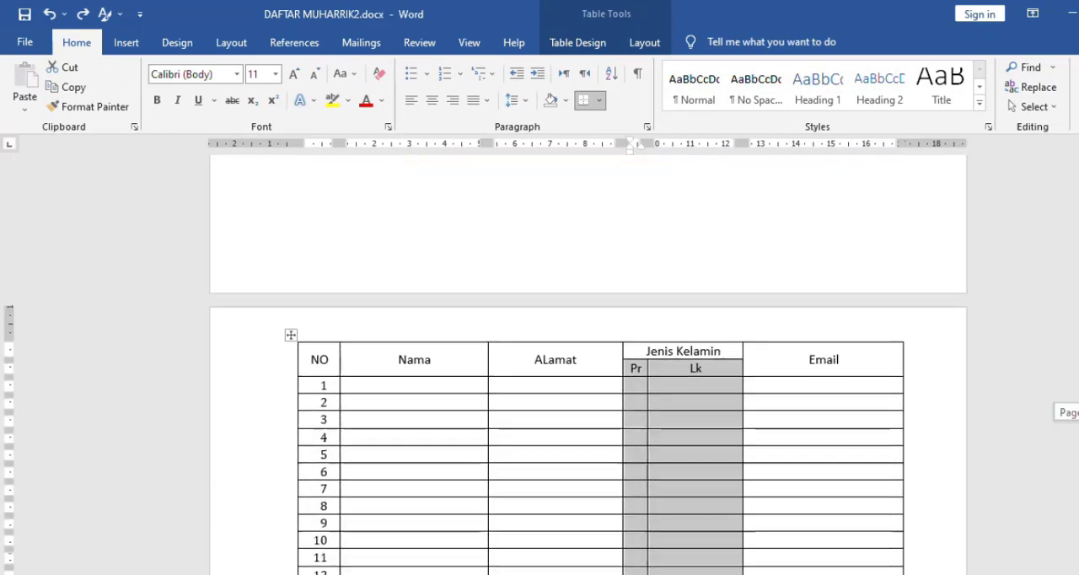
scroll(590, 421, "down", 1)
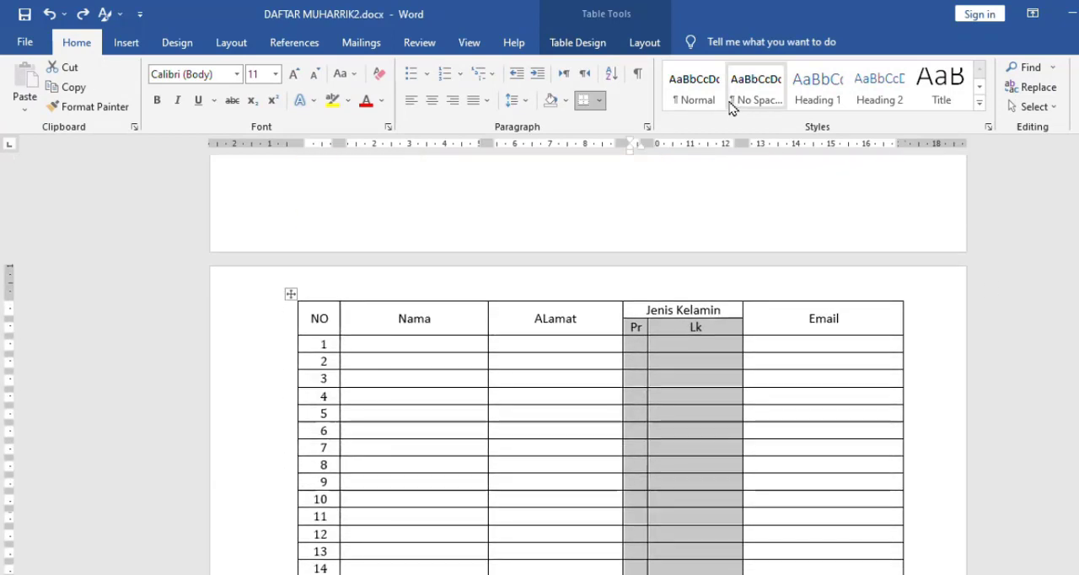
left_click(639, 42)
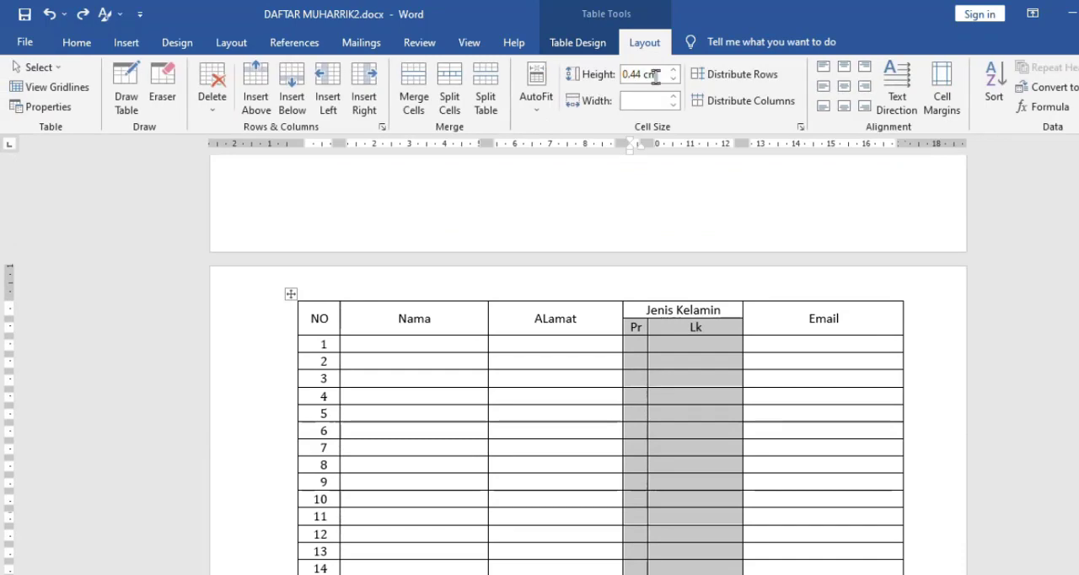
left_click(739, 101)
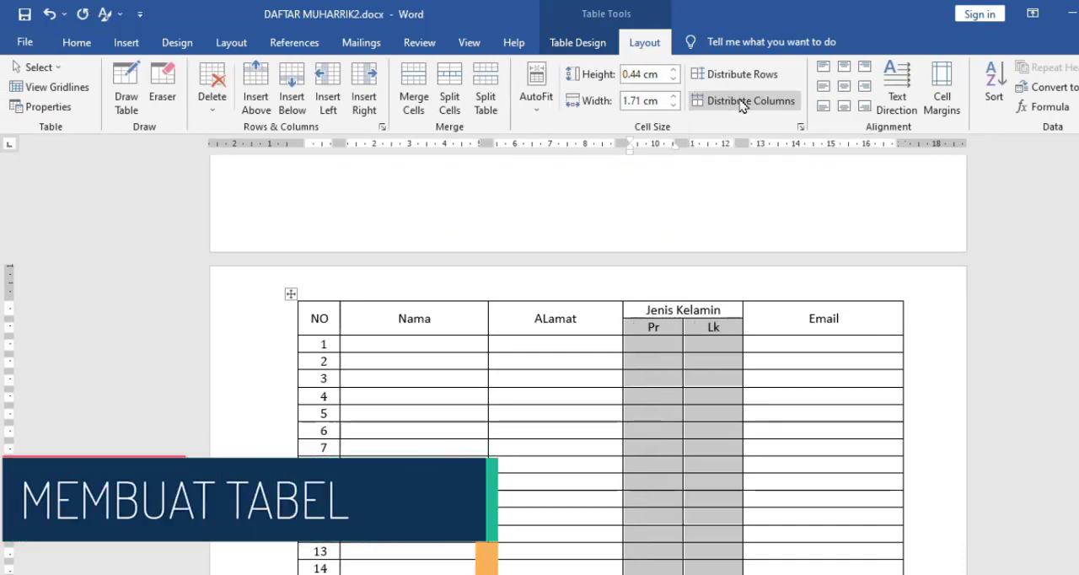
- Narrow the Lk column at its border with Email, and distribute the columns under Jenis Kelamin evenly again
left_click(803, 386)
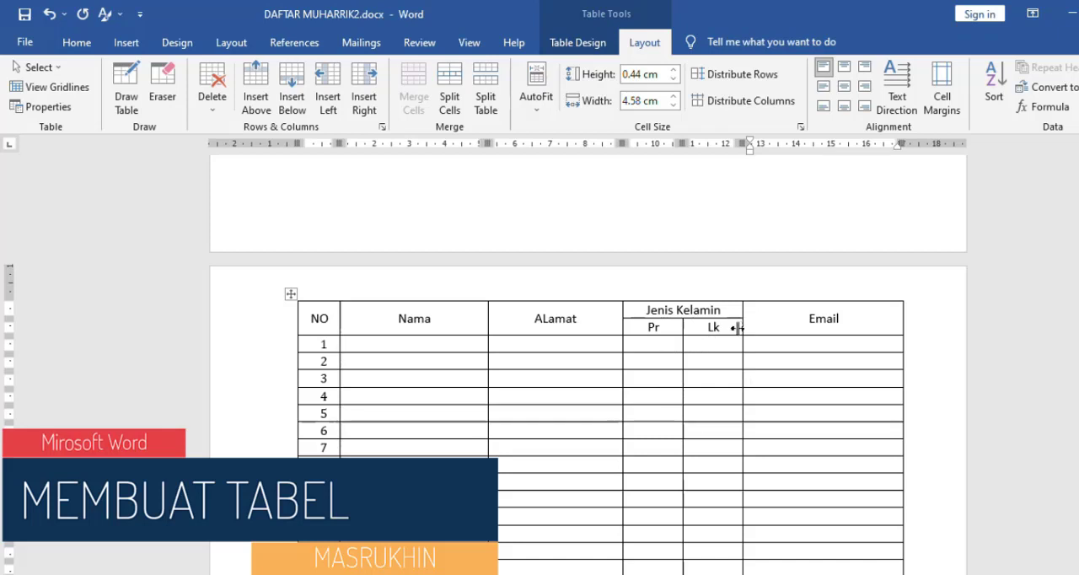
left_click_drag(742, 327, 718, 331)
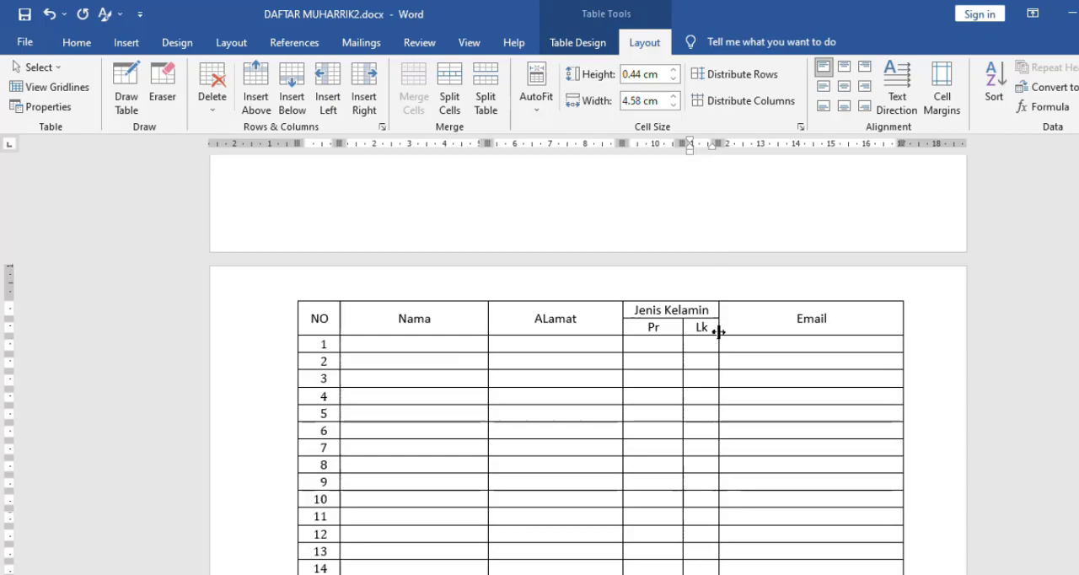
left_click(648, 294)
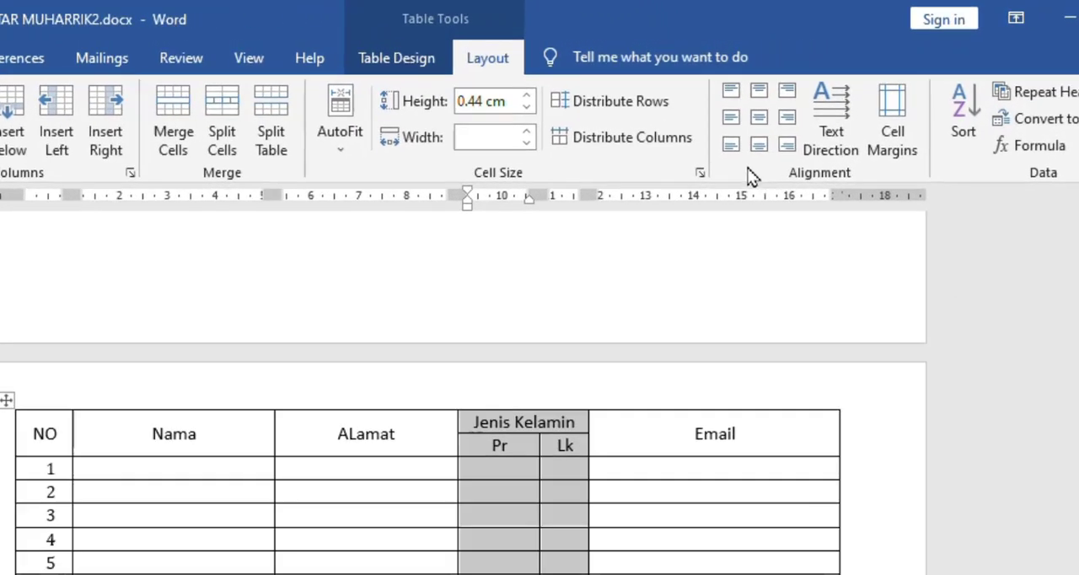
left_click(622, 142)
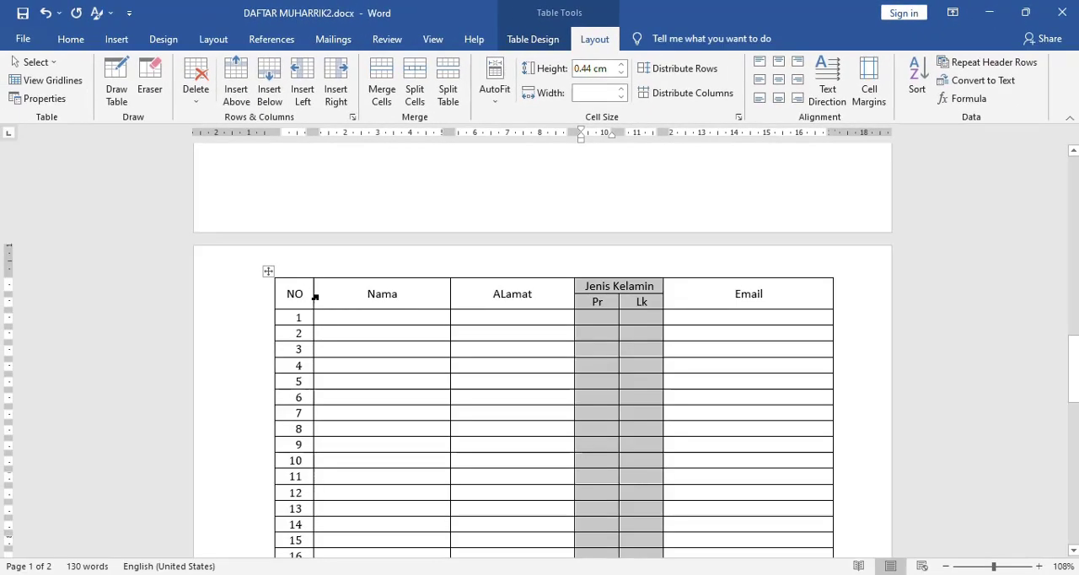
- Enlarge row 1 of the table at its lower border, and set the height of the whole row to 1 cm
left_click(368, 318)
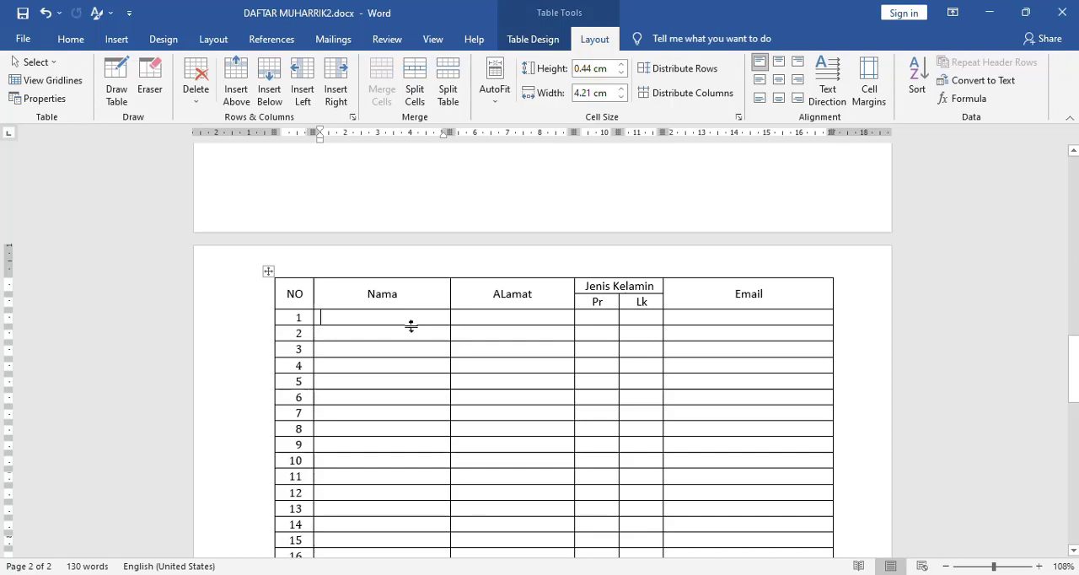
mouse_move(411, 326)
left_mouse_down()
mouse_move(409, 362)
mouse_move(412, 320)
mouse_move(412, 335)
left_mouse_up()
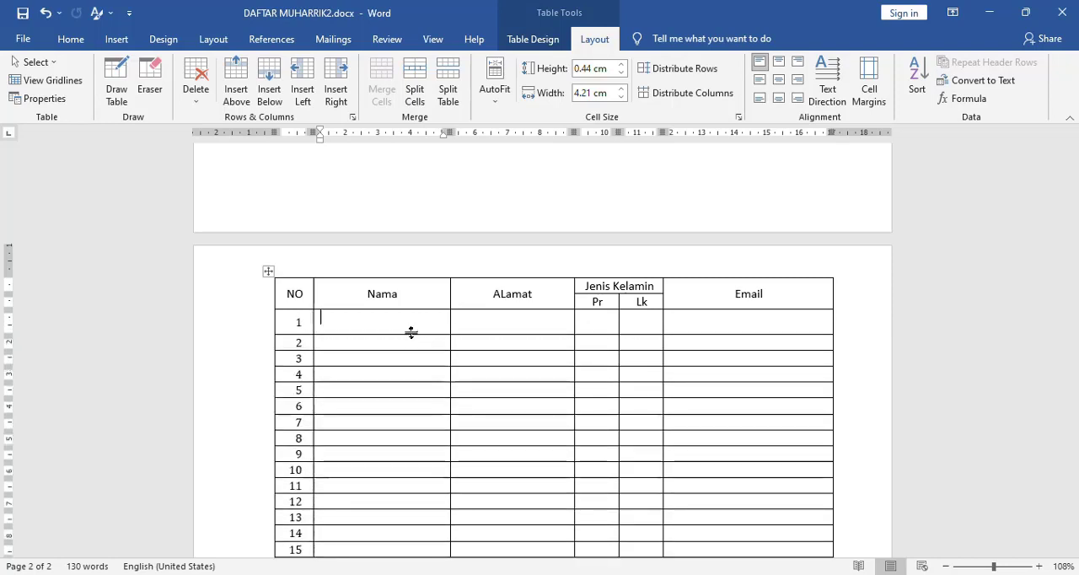
left_click(286, 323)
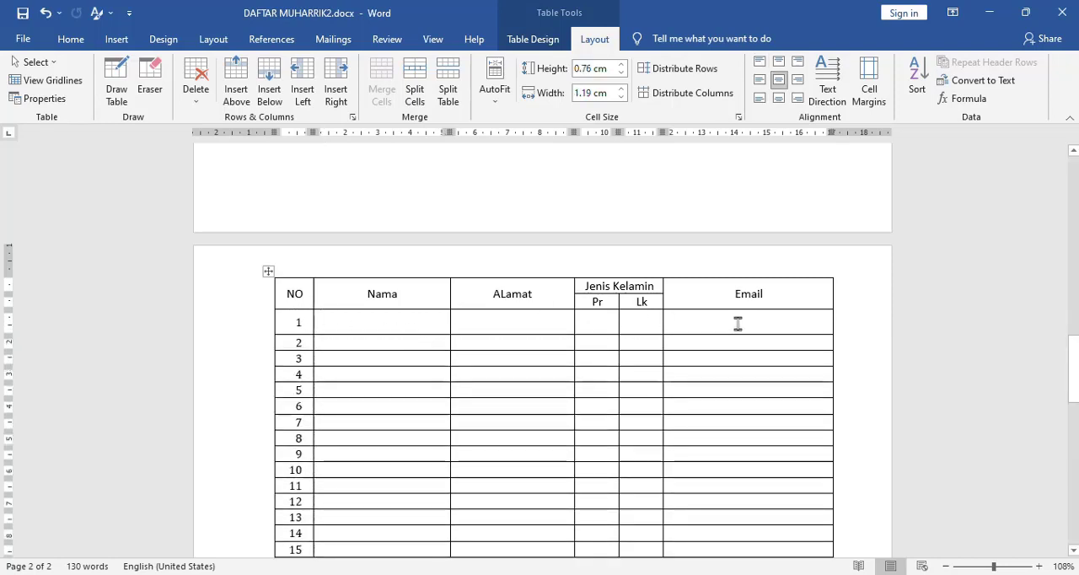
left_click(776, 324, "shift")
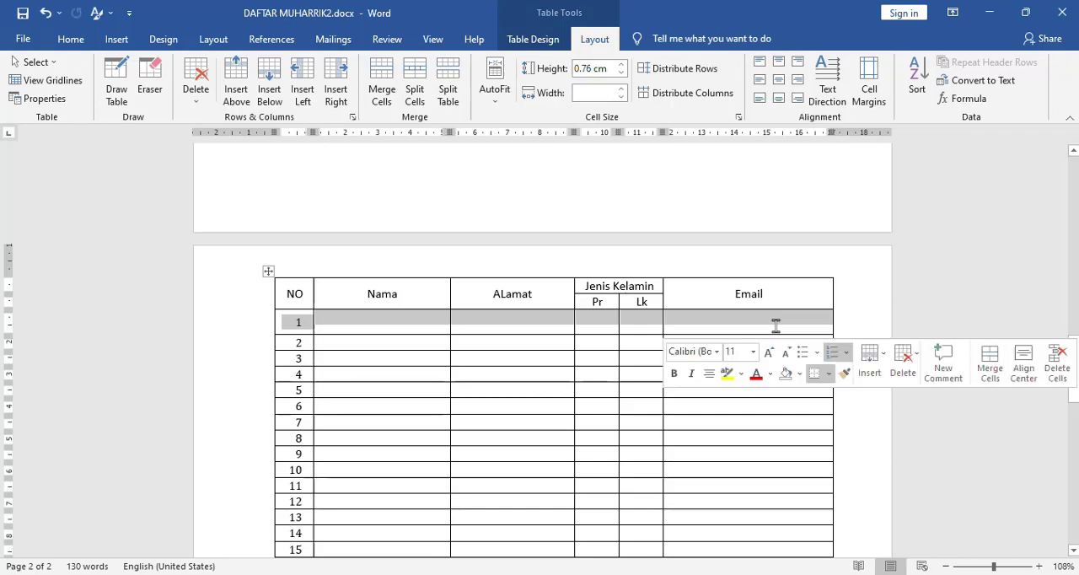
left_click(622, 66)
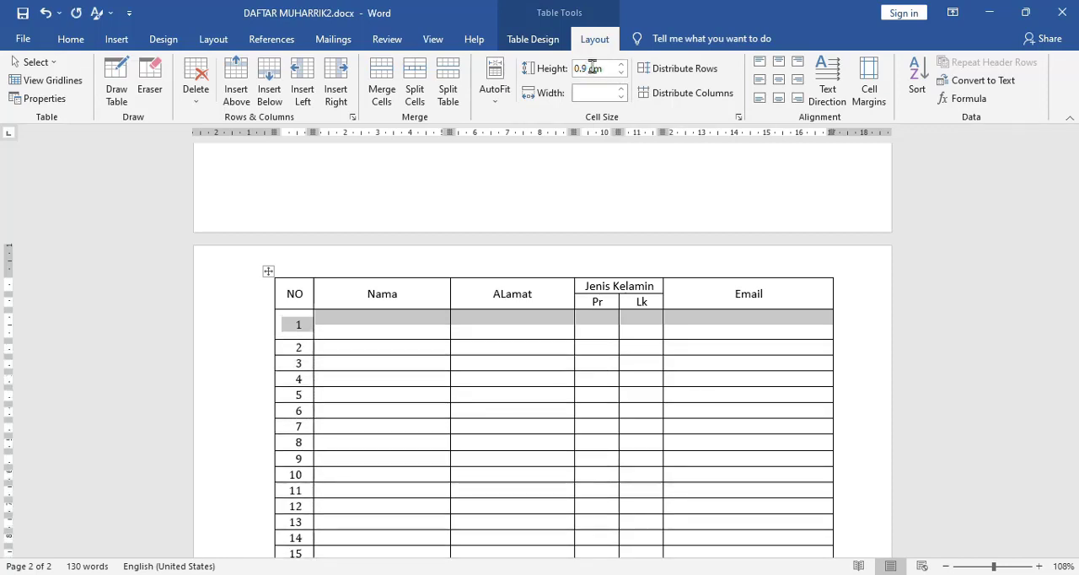
left_click(593, 68)
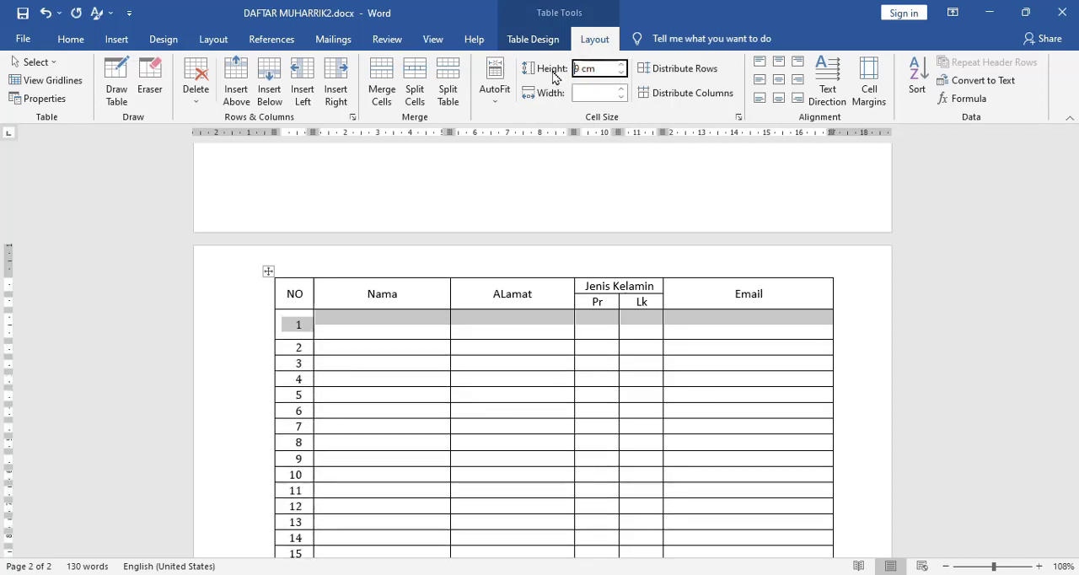
type("1")
key("Return")
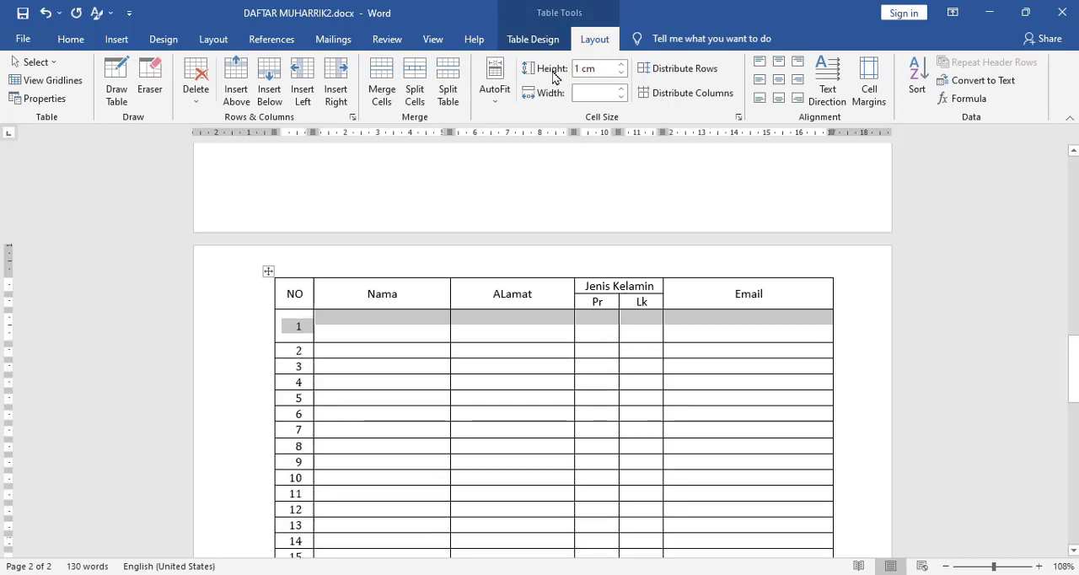
- Try to make row 2 taller by moving its lower border down, and undo it
left_click(389, 326)
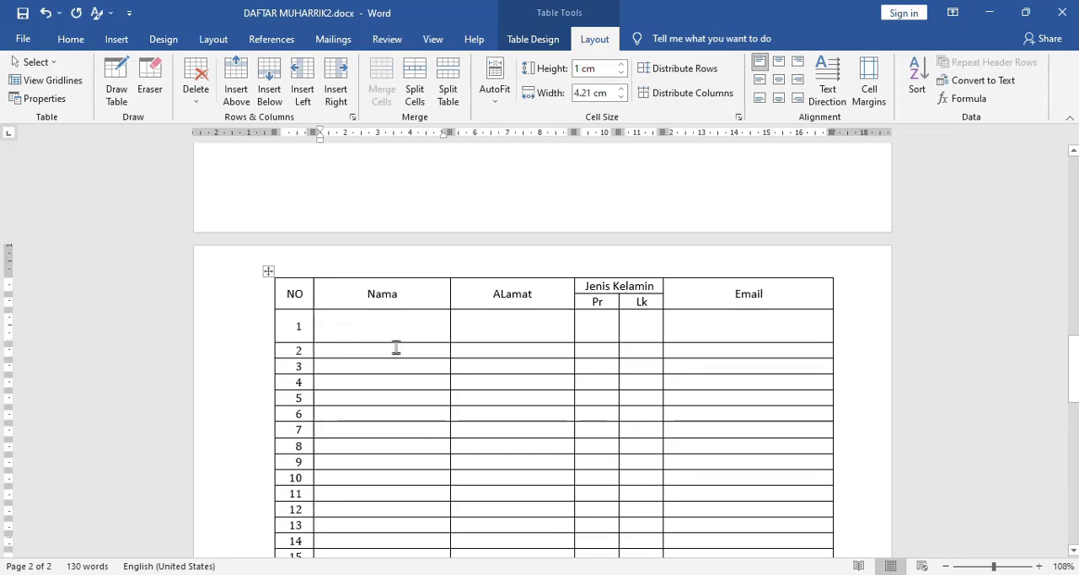
left_click_drag(398, 368, 402, 408)
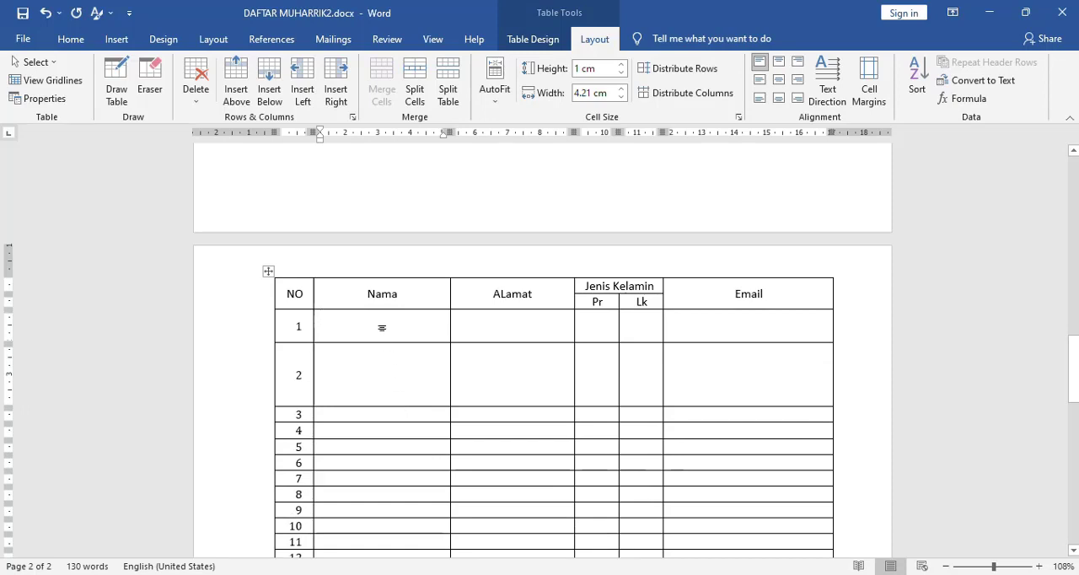
key("ctrl+z")
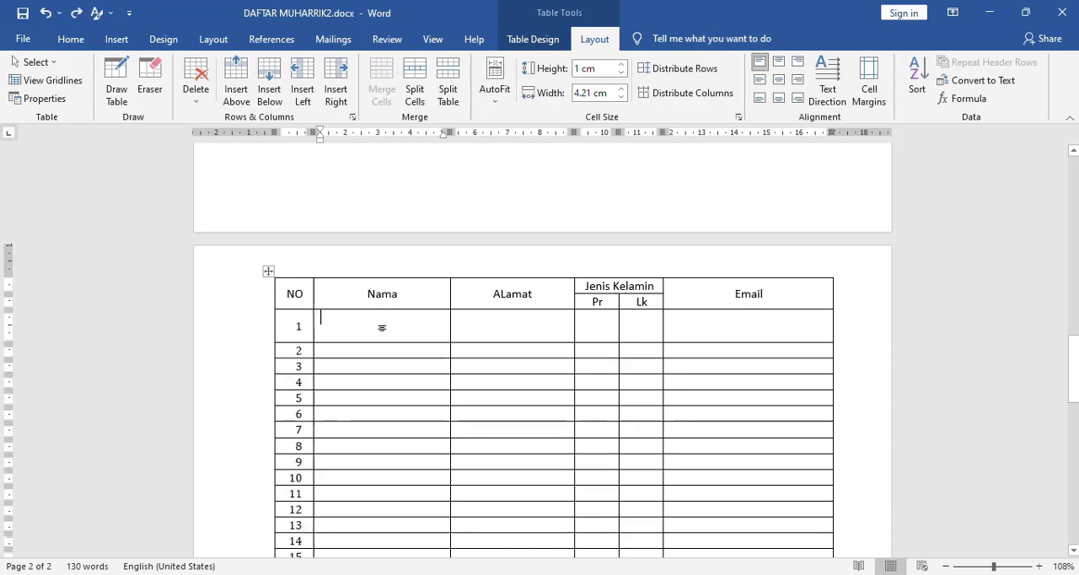
- Distribute the height evenly between all rows of the table, including the headings
left_click(301, 274)
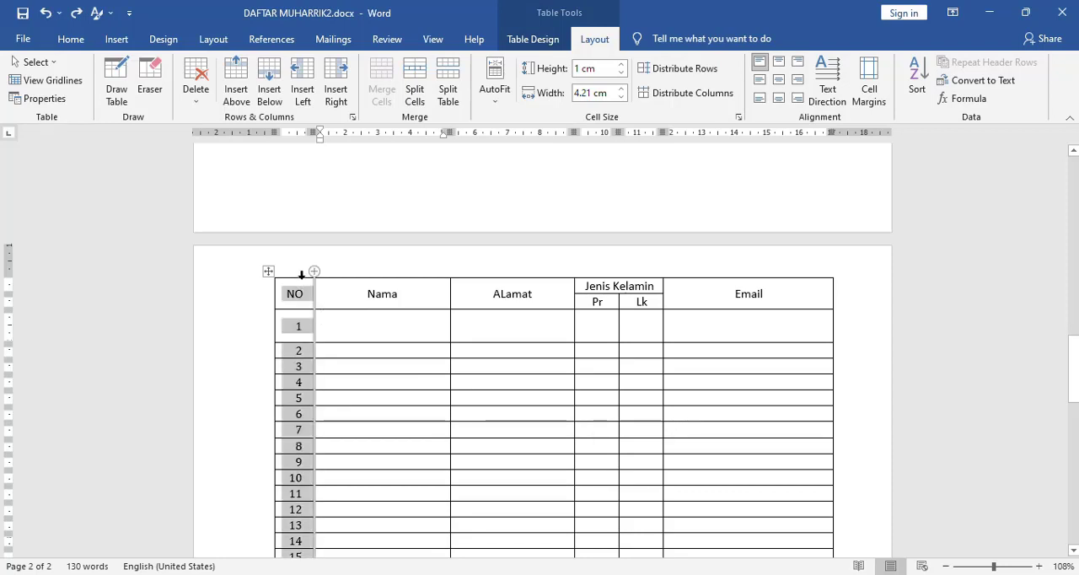
key("shift+Right")
key("shift+Right")
key("shift+Right")
key("shift+Right")
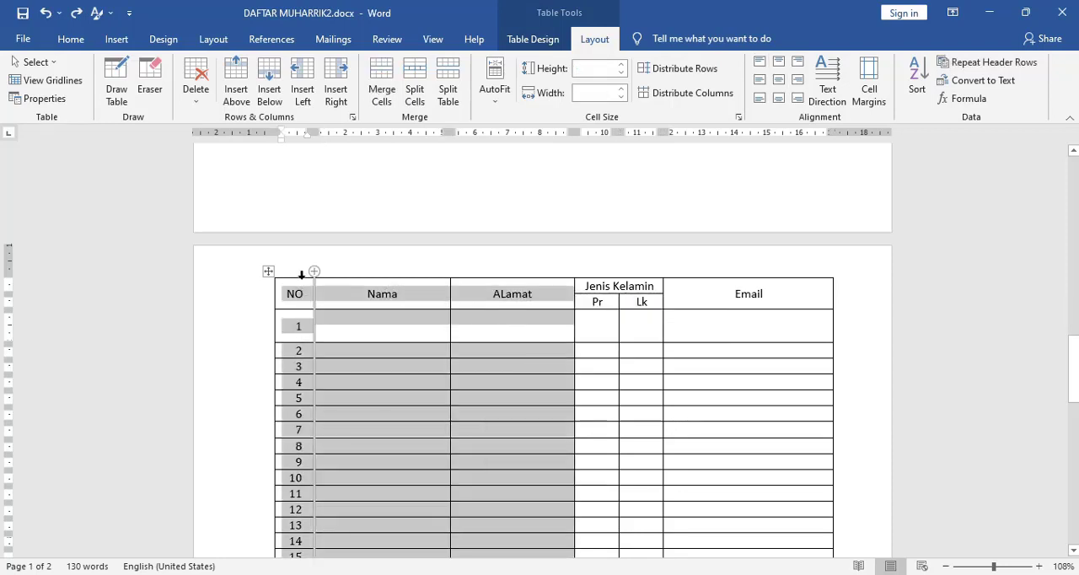
key("shift+Left")
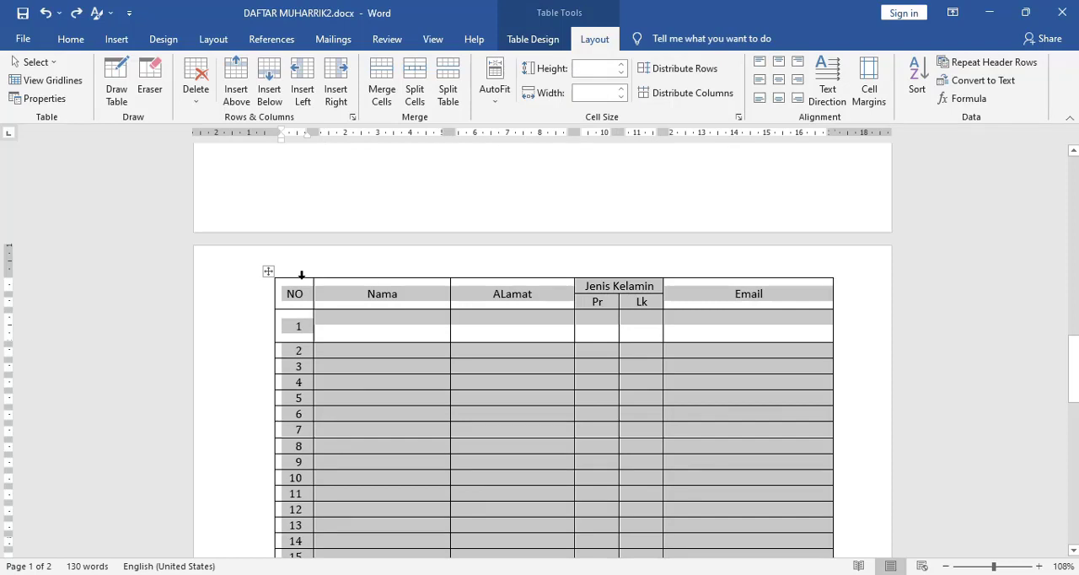
left_click(680, 69)
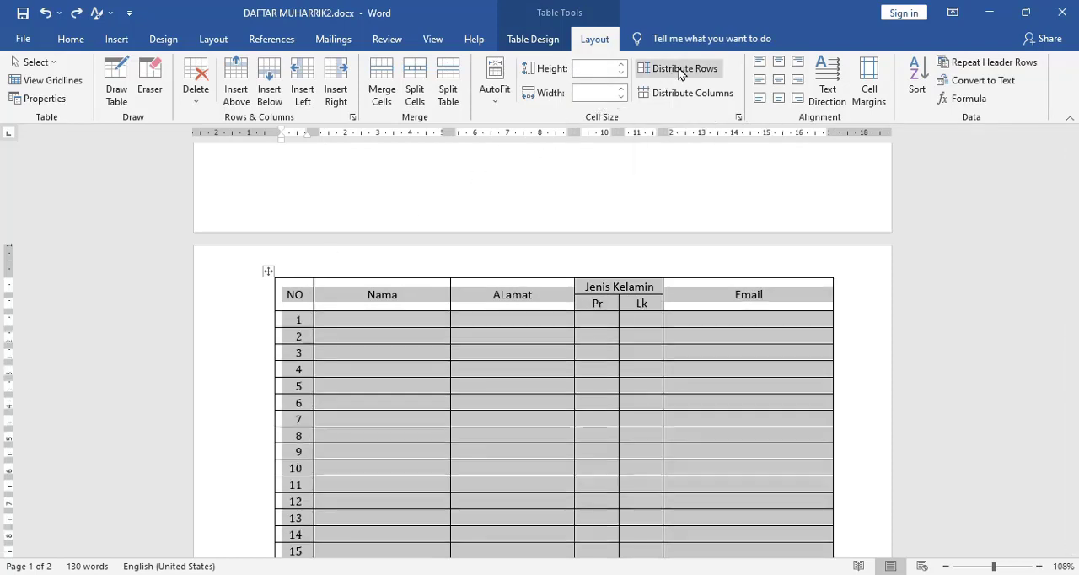
- Set the height of row 1 to 1 cm, and distribute the row heights evenly across the table again
left_click(378, 328)
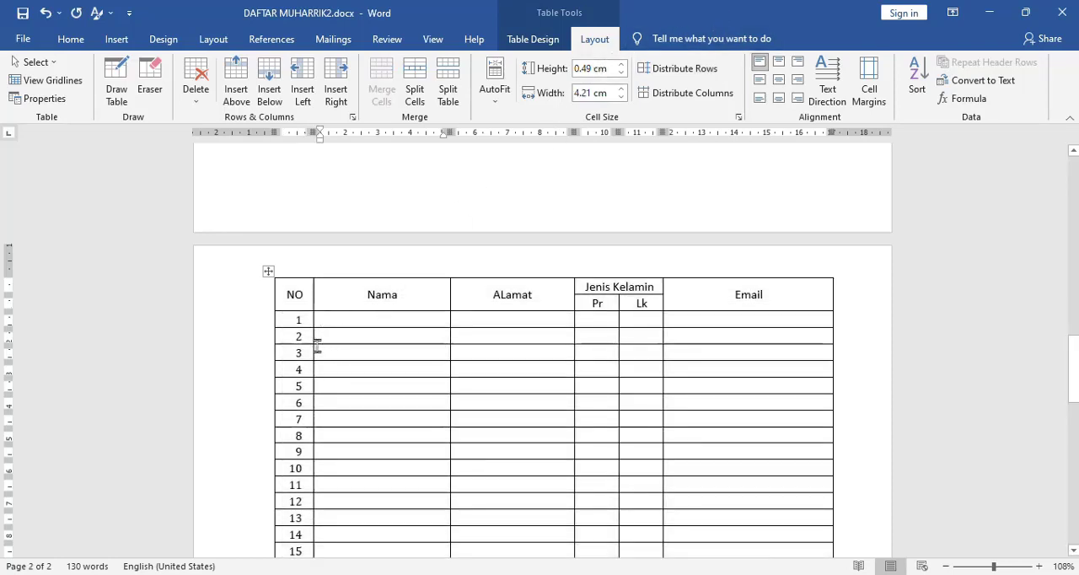
left_click(593, 67)
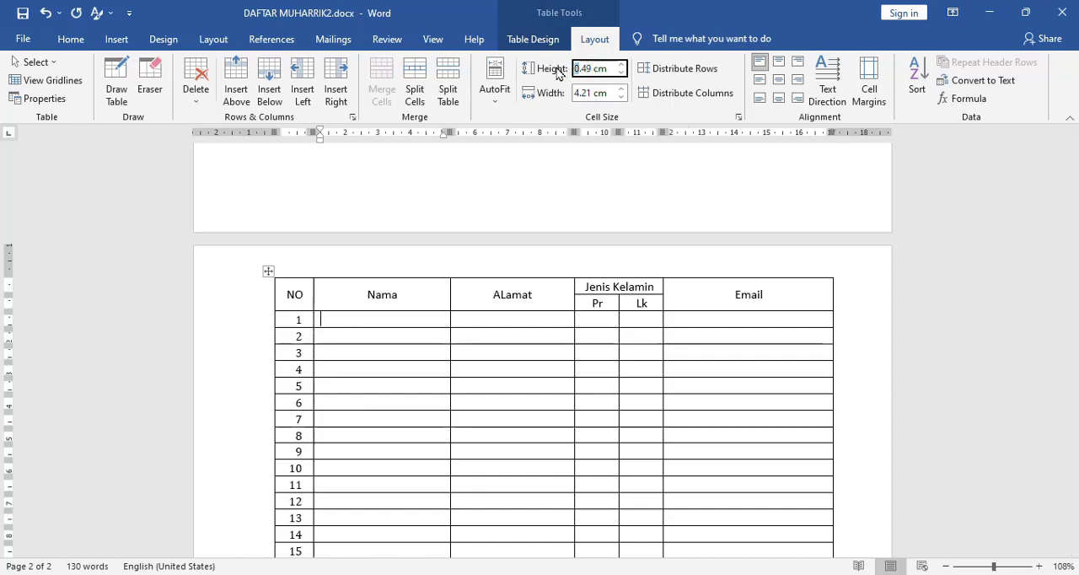
type("1cm")
key("Return")
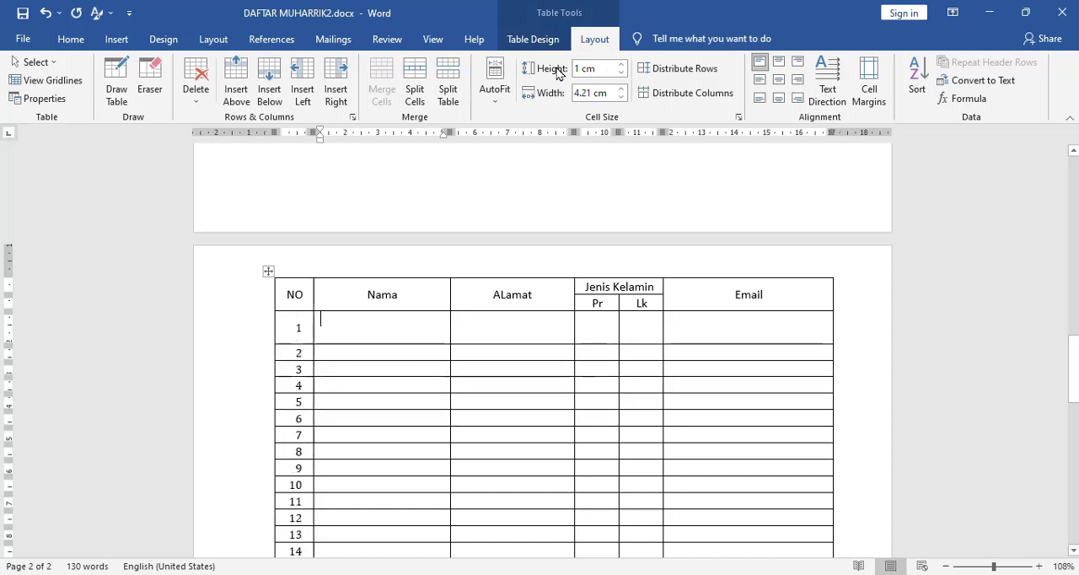
left_click(683, 71)
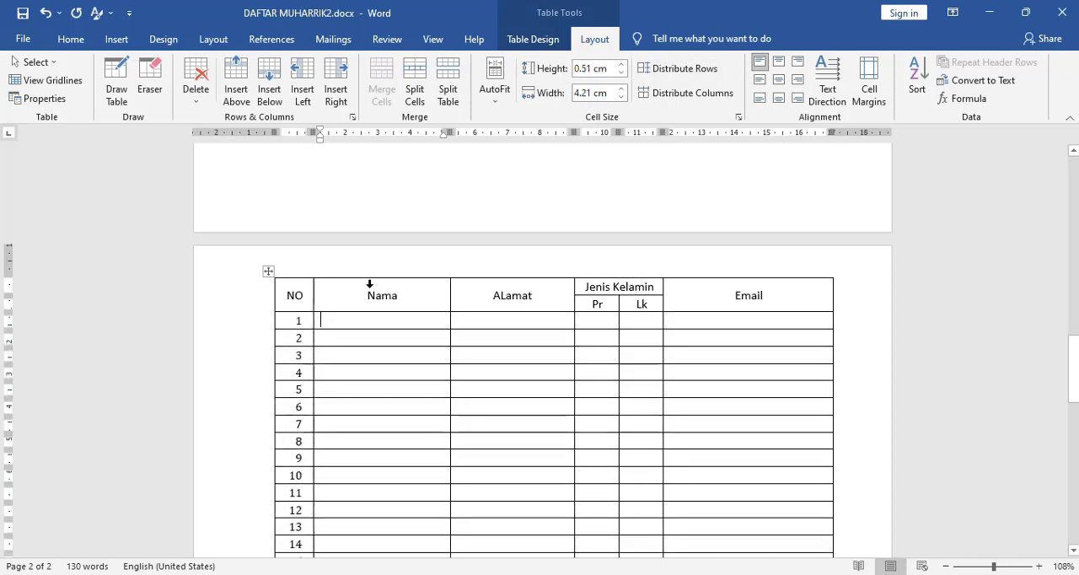
- Enter 1 in the Nama cell of row 1, and set that row's height to 1 cm
type("1")
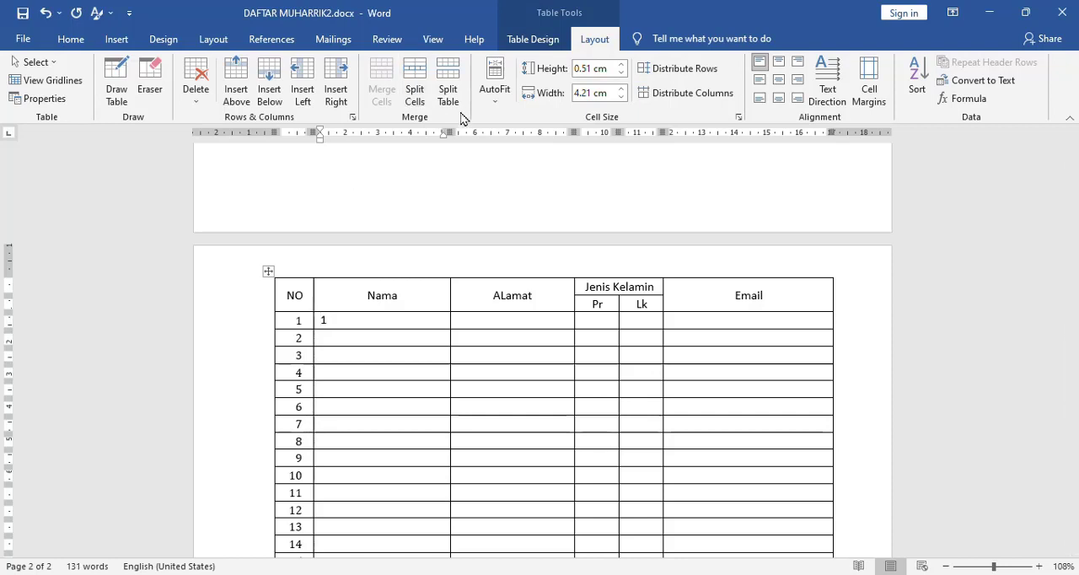
left_click(594, 70)
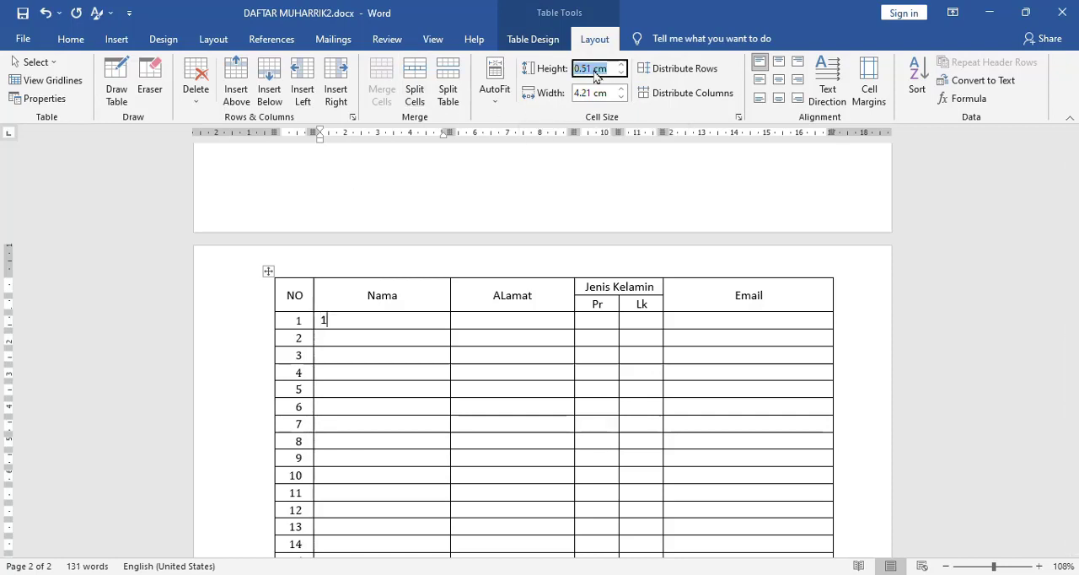
type("1\\")
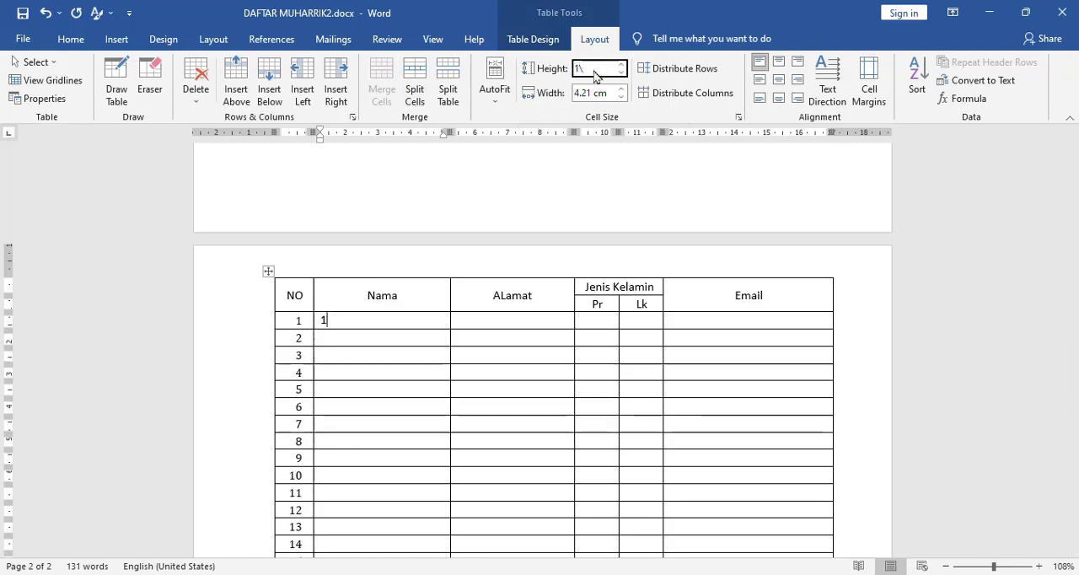
key("Return")
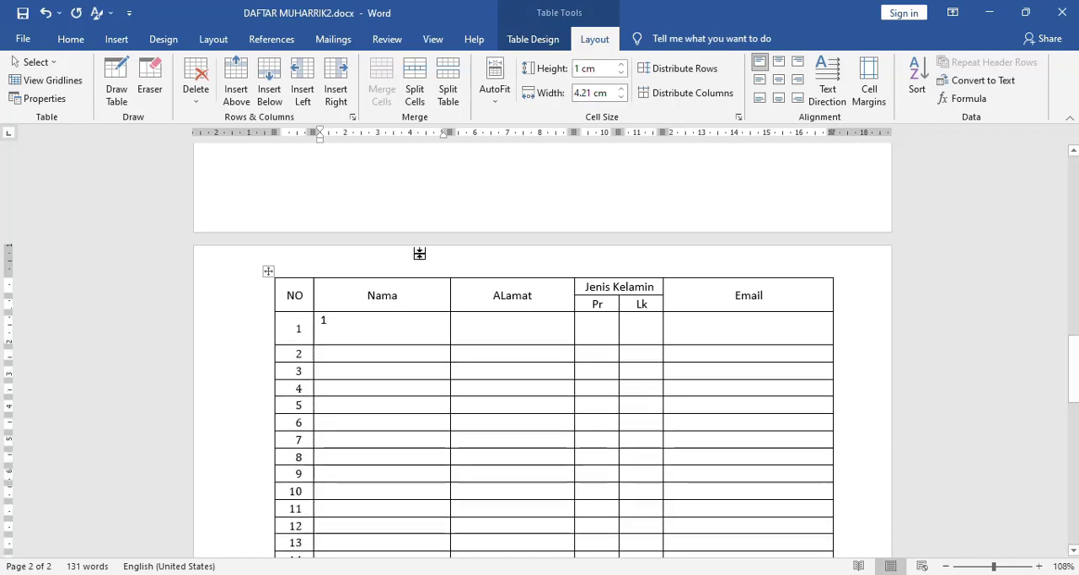
- Set the height of numbered rows 1 through 24 to 1 cm, and clear the stray 1 from the first Nama cell
left_click_drag(290, 328, 751, 508)
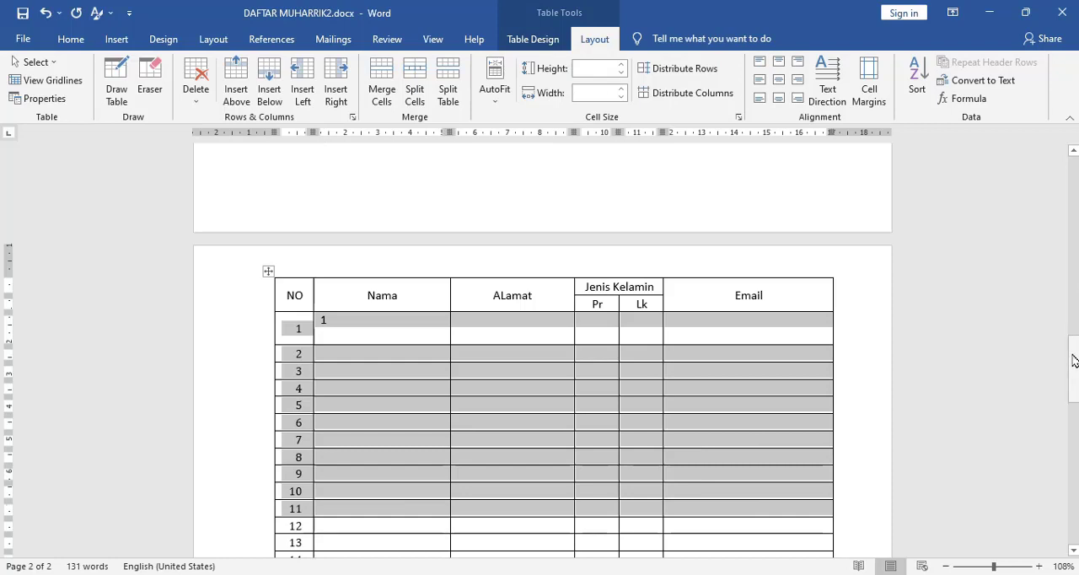
left_click_drag(1074, 354, 1073, 426)
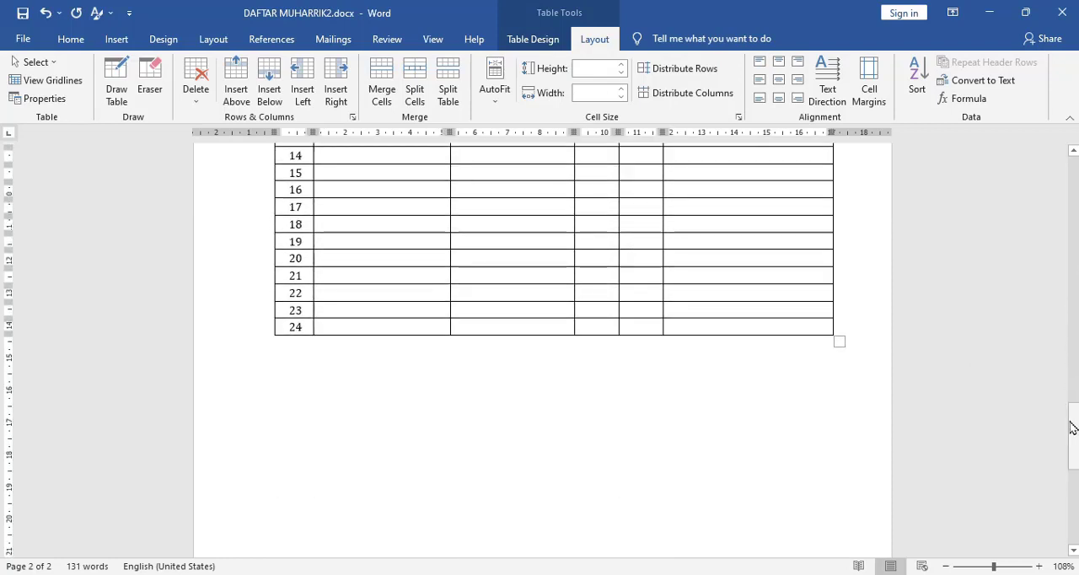
left_click(796, 330, "shift")
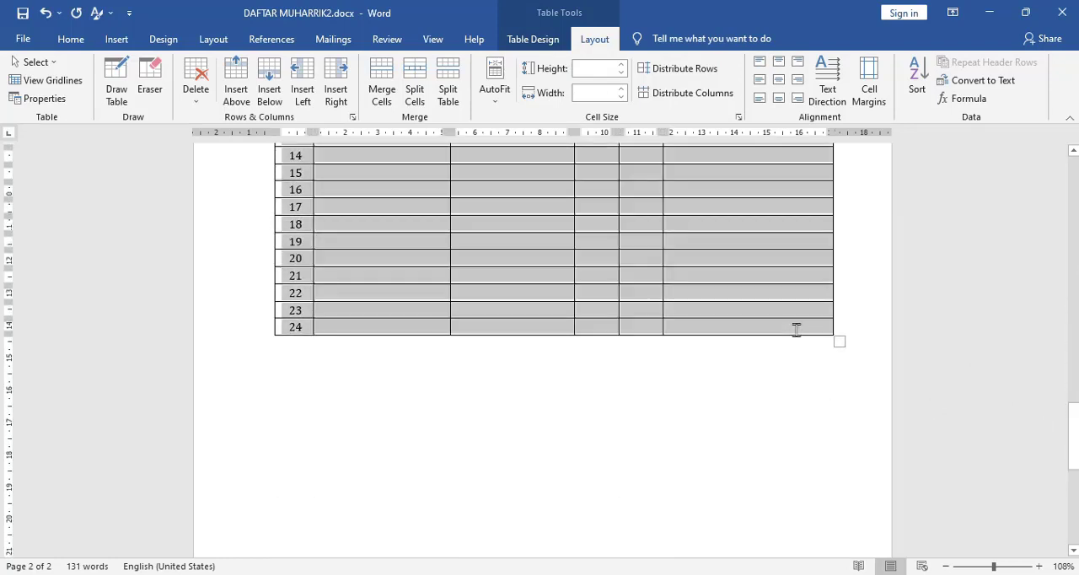
left_click(592, 70)
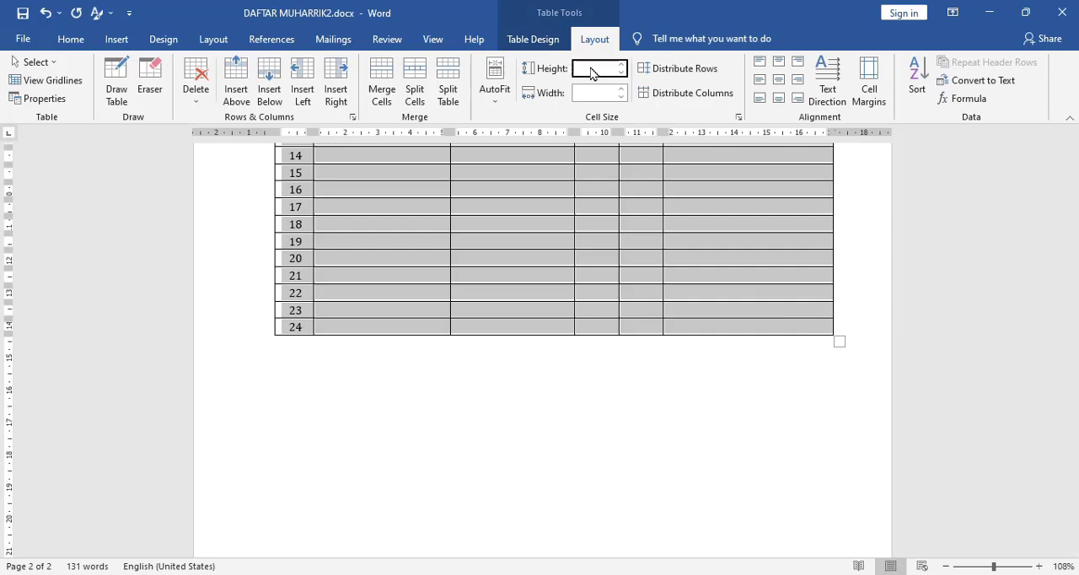
type("1")
key("Return")
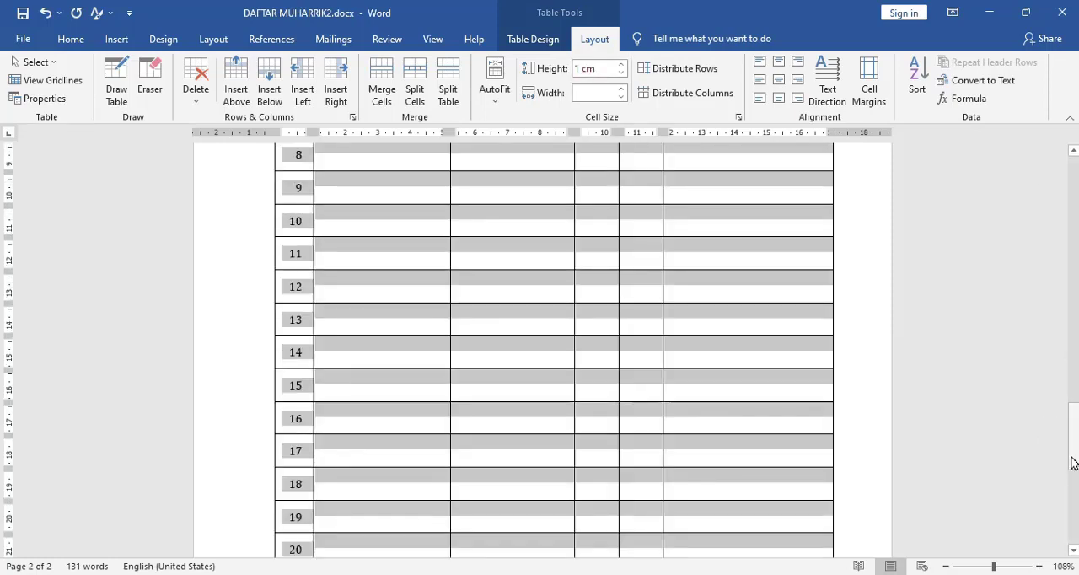
left_click_drag(1076, 456, 1069, 371)
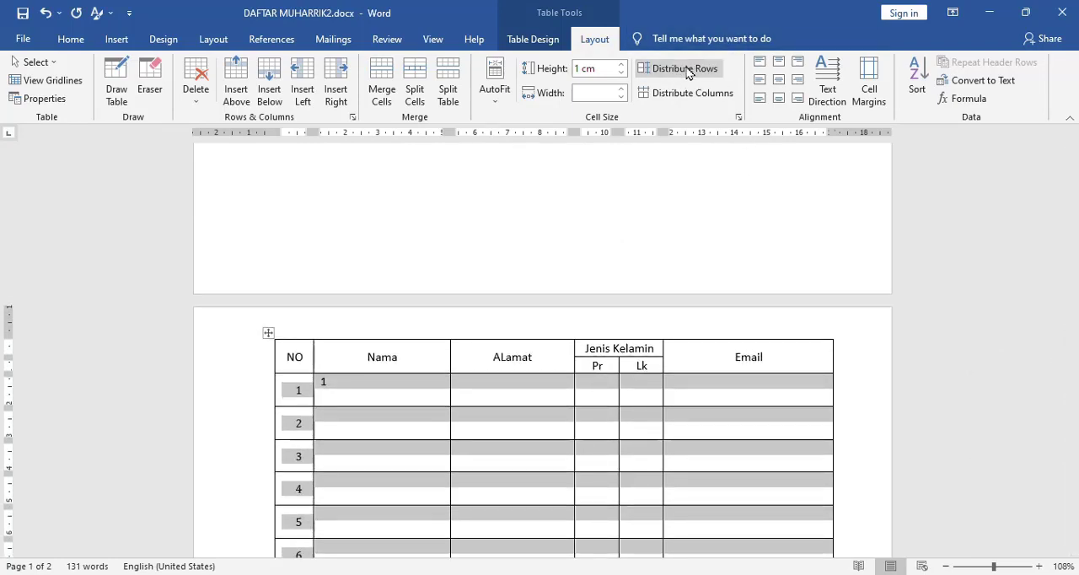
left_click(379, 383)
key("BackSpace")
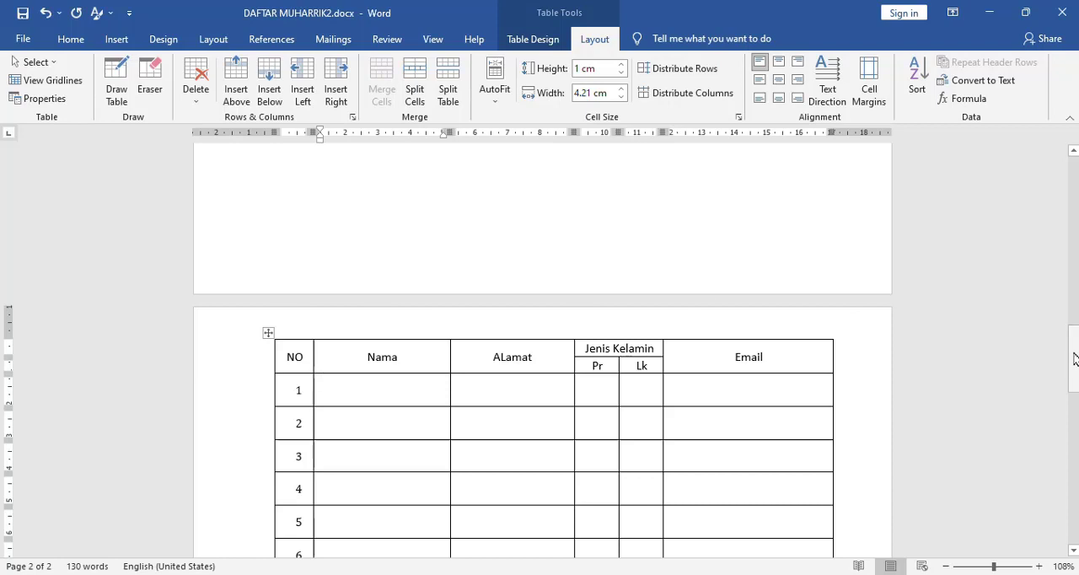
- Reduce the height of numbered rows 1 through 24 to 0.8 cm, leaving out the heading rows
left_click_drag(1076, 355, 1075, 376)
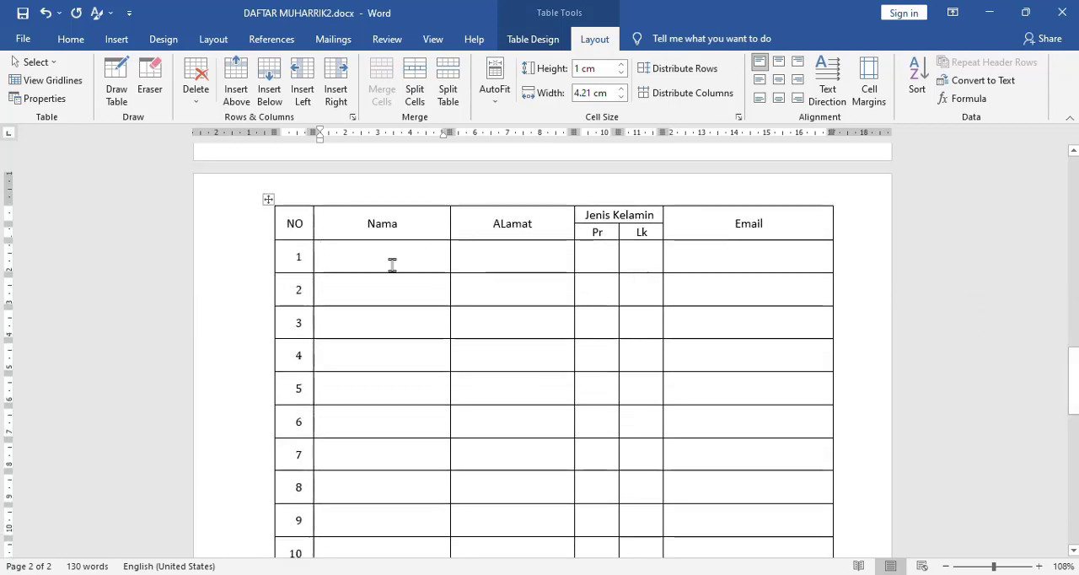
left_click(287, 254)
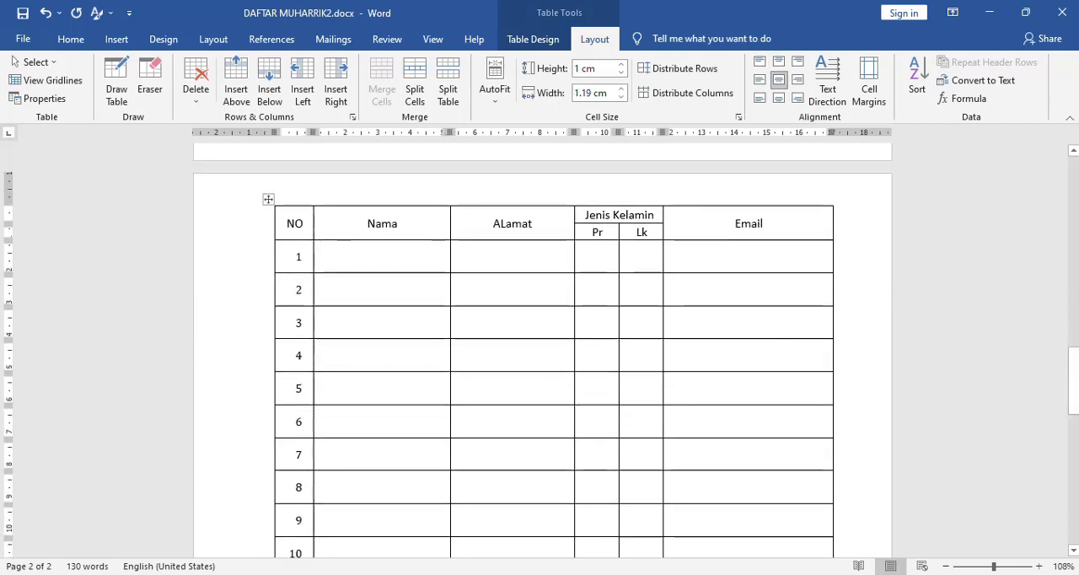
left_click_drag(1076, 364, 1076, 477)
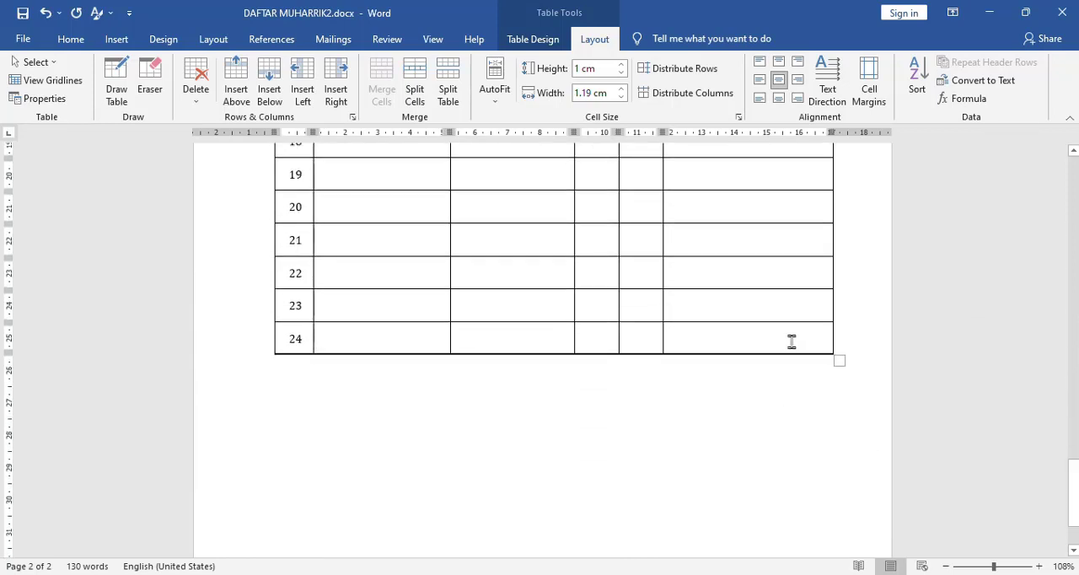
key("ctrl+a")
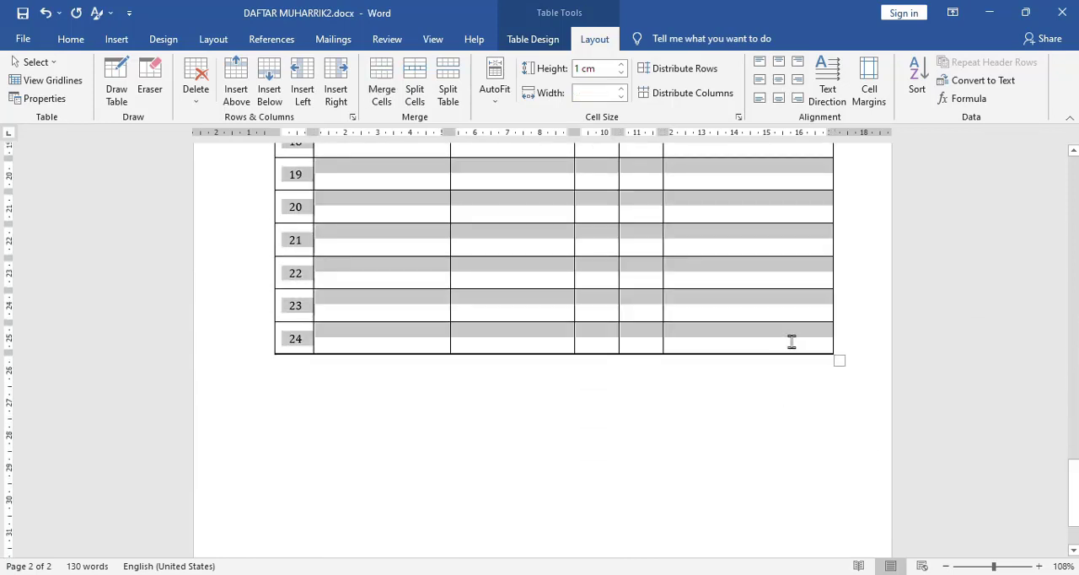
left_click(621, 74)
left_click(621, 74)
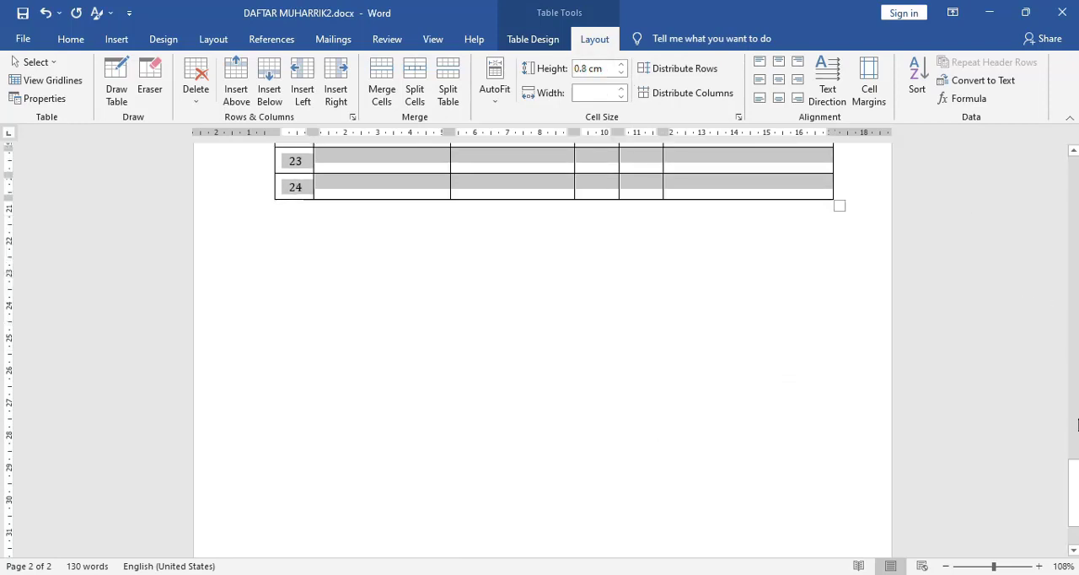
left_click_drag(1072, 485, 1064, 384)
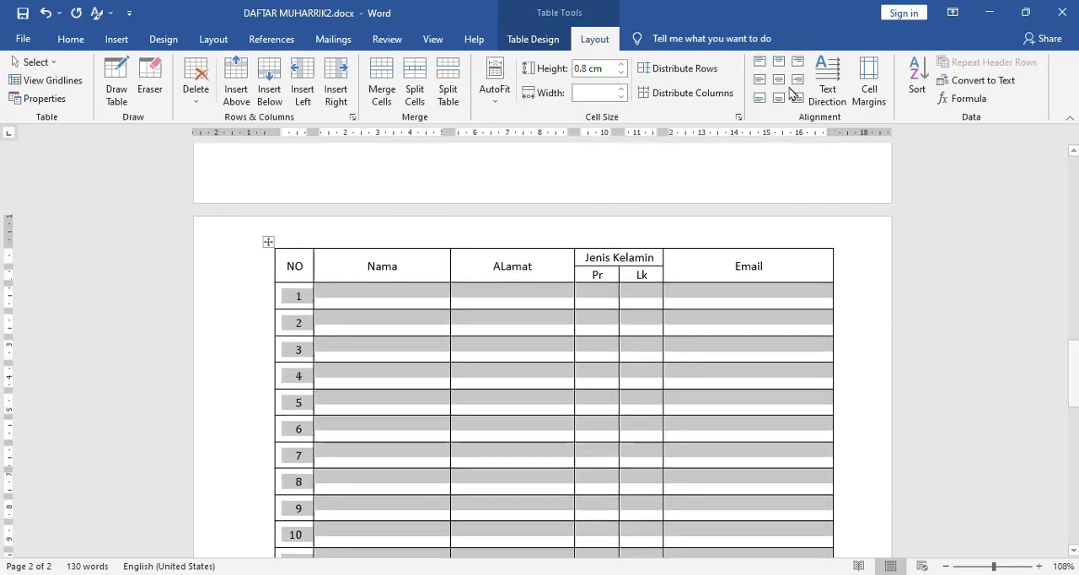
- Reduce the height of the selected numbered rows to 0.7 cm, leaving out the heading rows
left_click(622, 74)
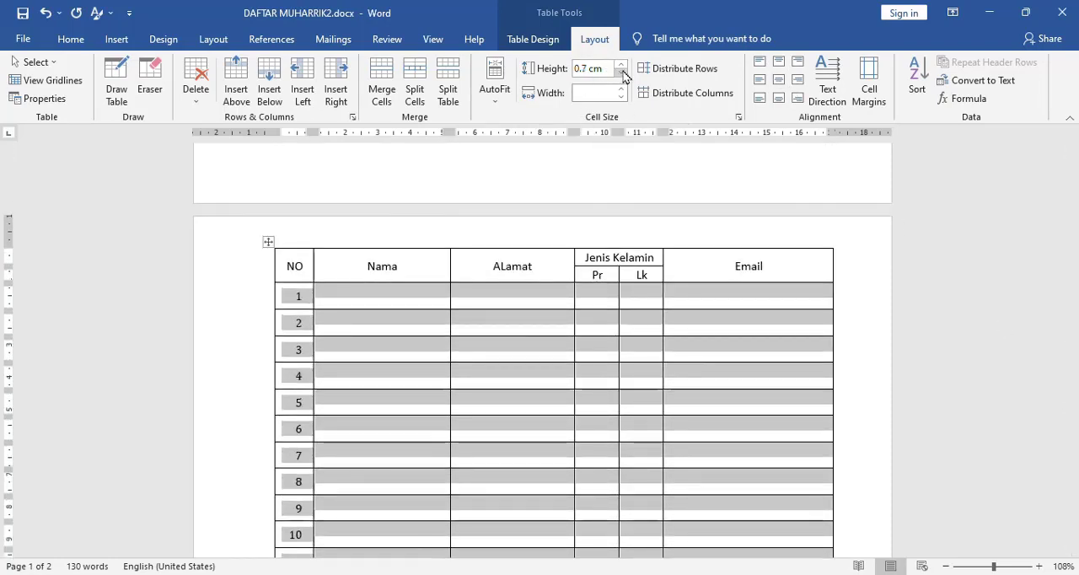
left_click(707, 323)
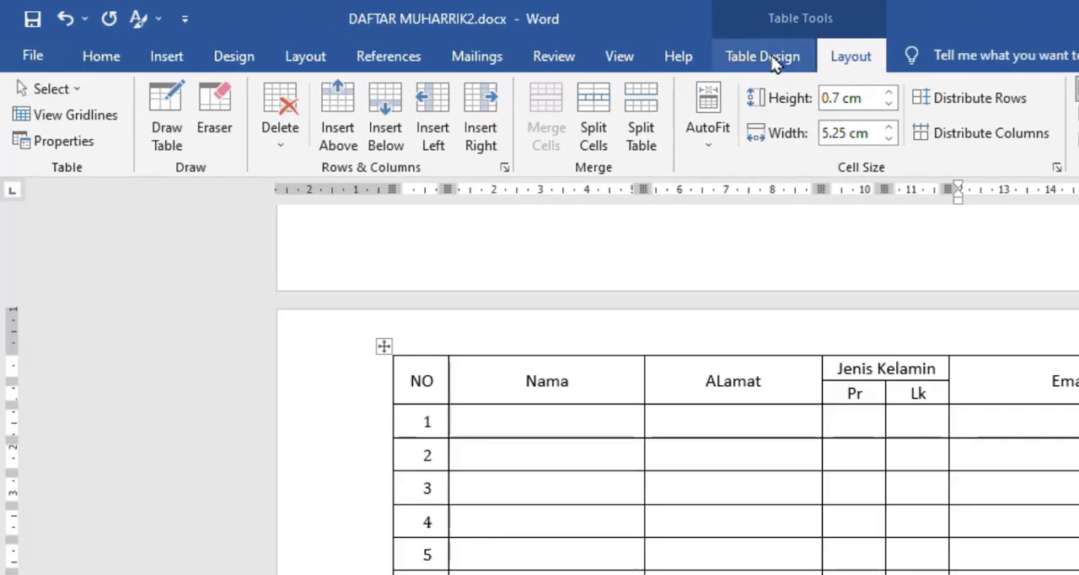
- Apply the light grid table style with thin green borders and no shading to the participant table
left_click(763, 57)
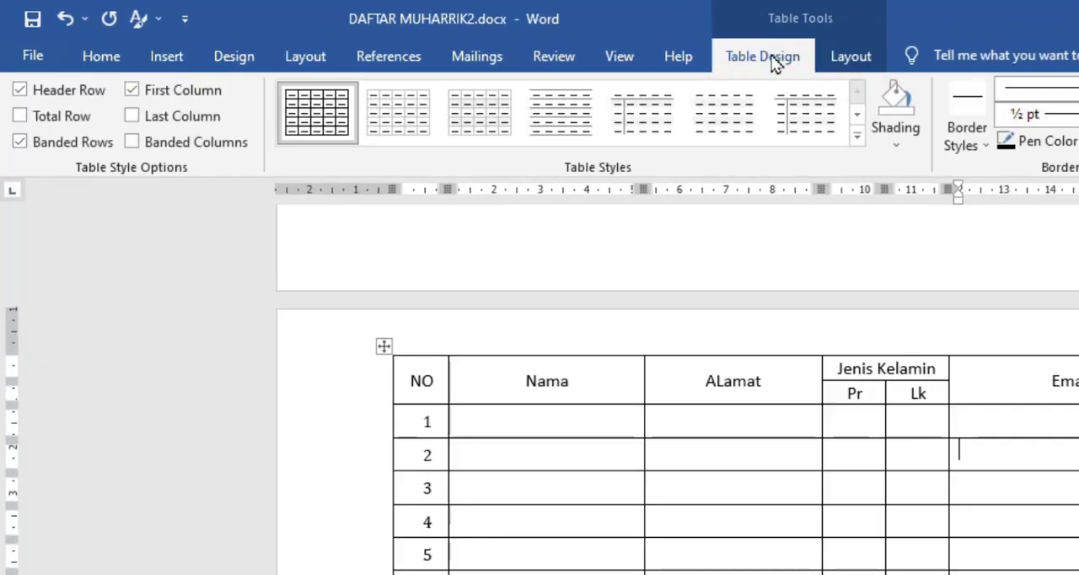
left_click(857, 136)
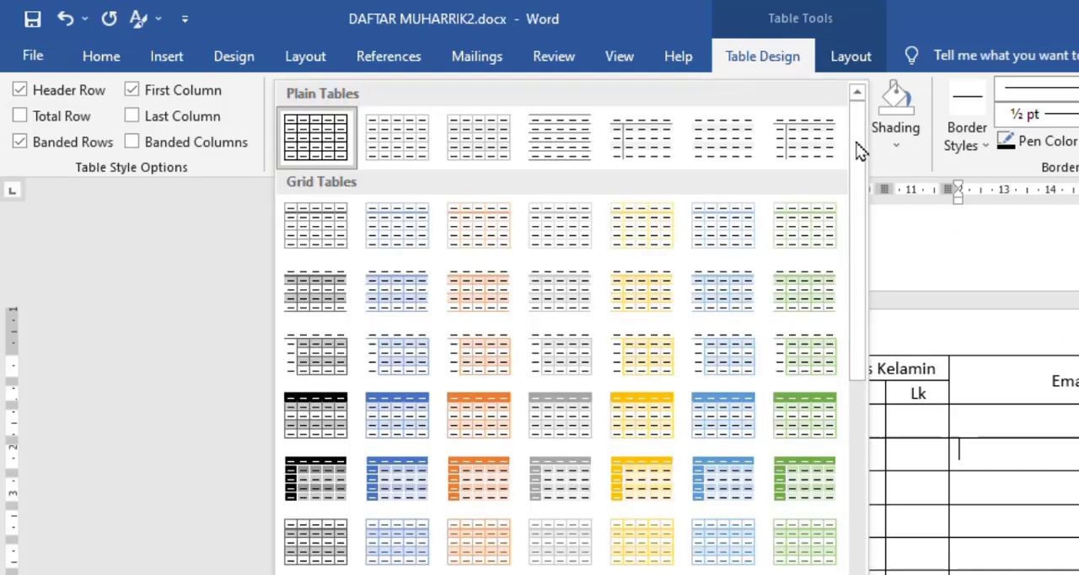
left_click(795, 237)
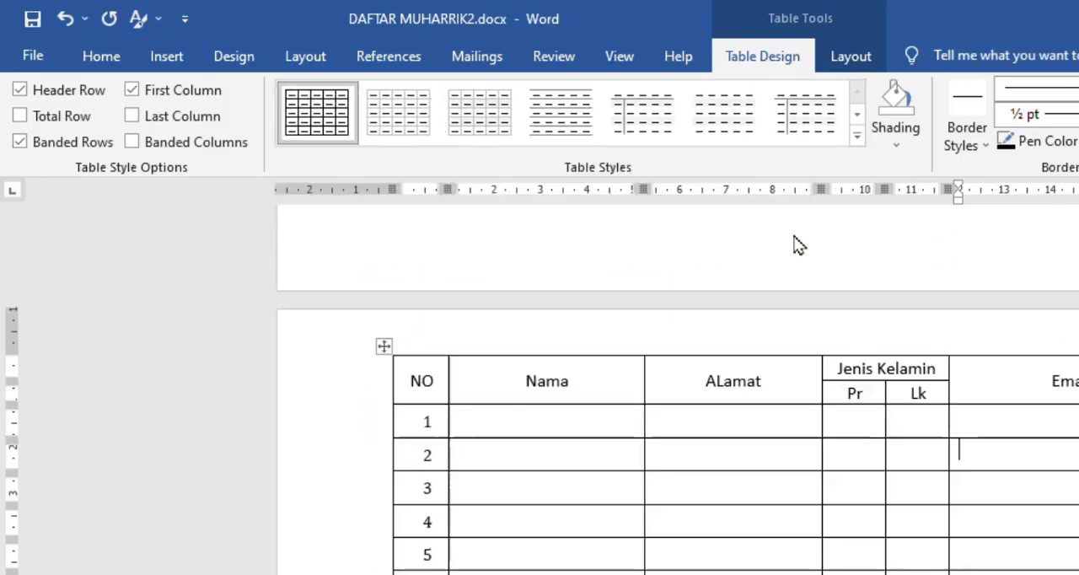
- Apply the Grid Table 4 - Accent 6 style to the whole table
left_click(385, 346)
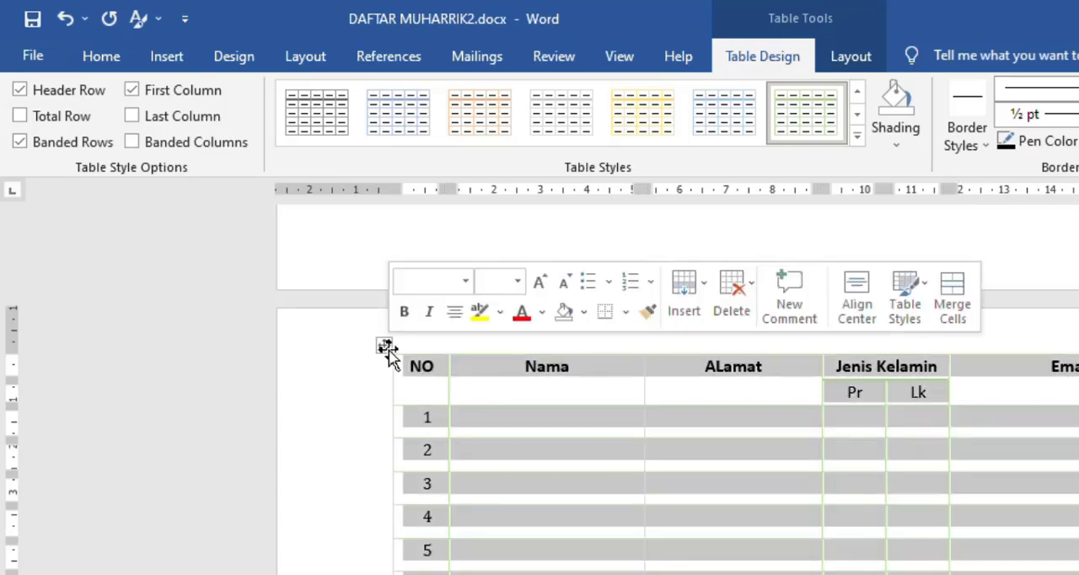
left_click(857, 139)
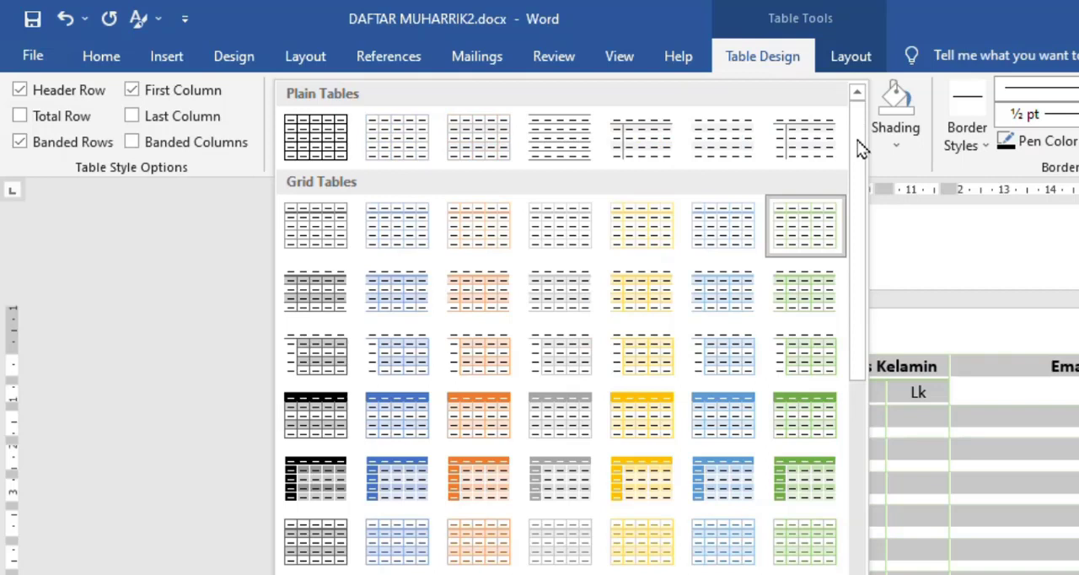
left_click(822, 422)
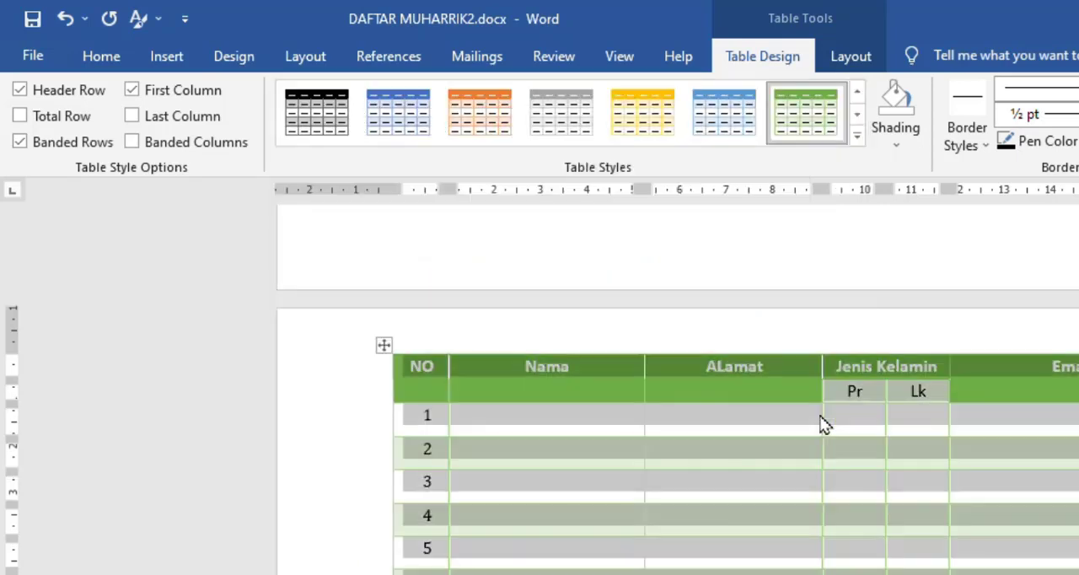
left_click(1059, 528)
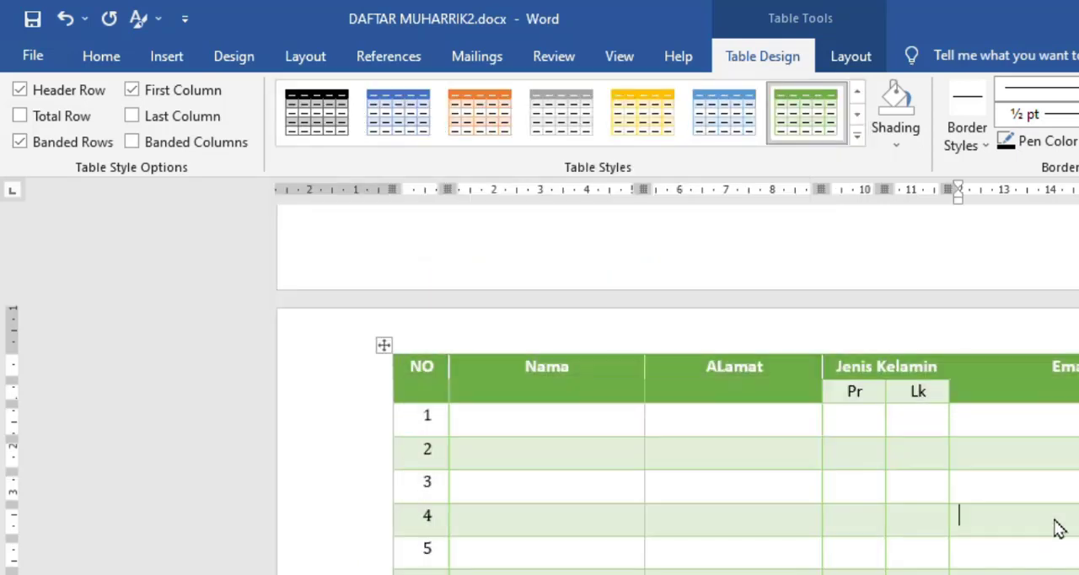
- Try the yellow banded grid table style on the table, and switch back to Grid Table 4 - Accent 6
left_click(857, 139)
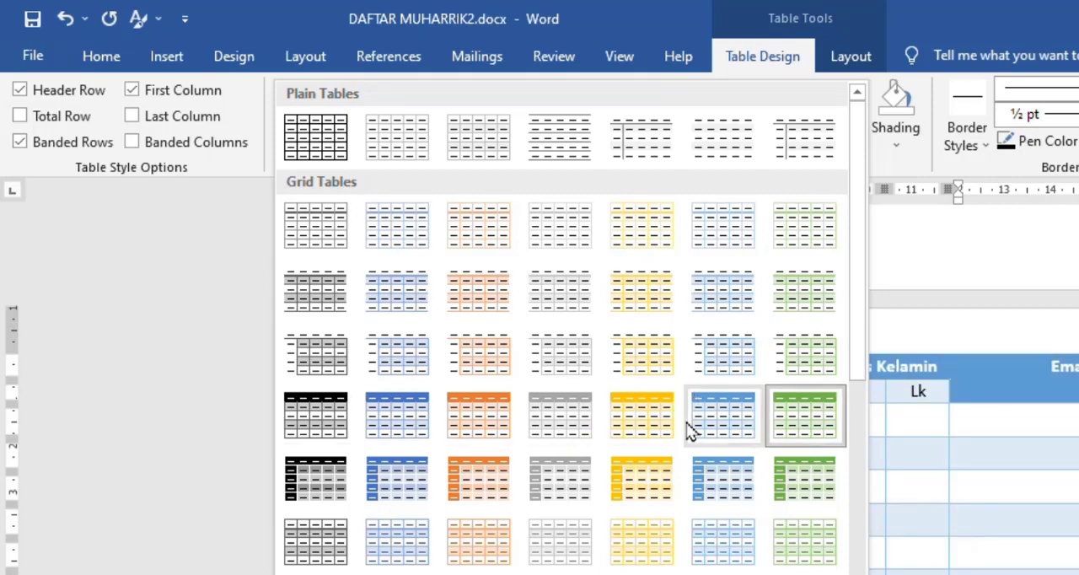
left_click(642, 290)
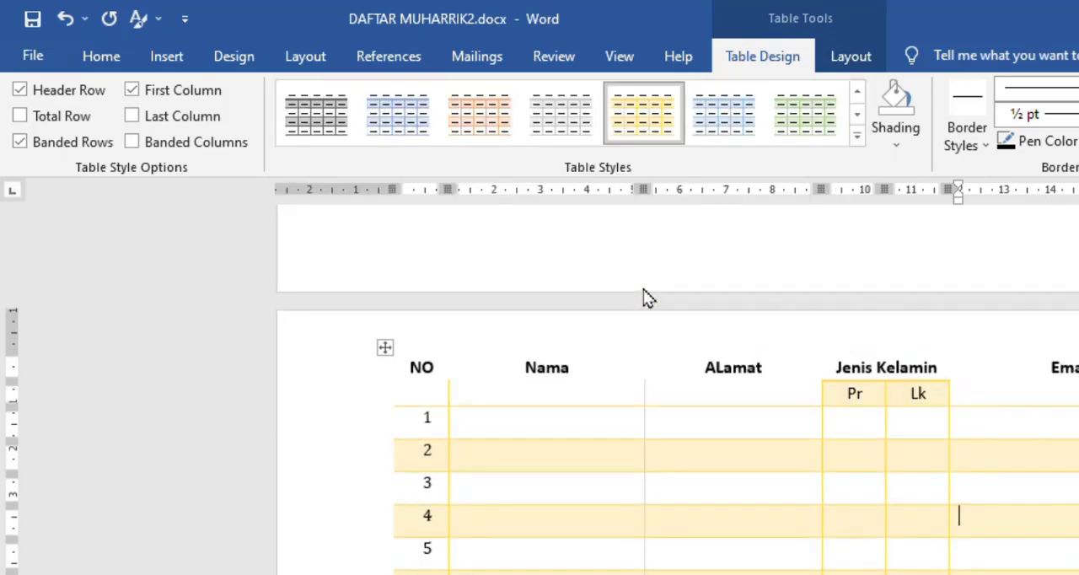
left_click(858, 137)
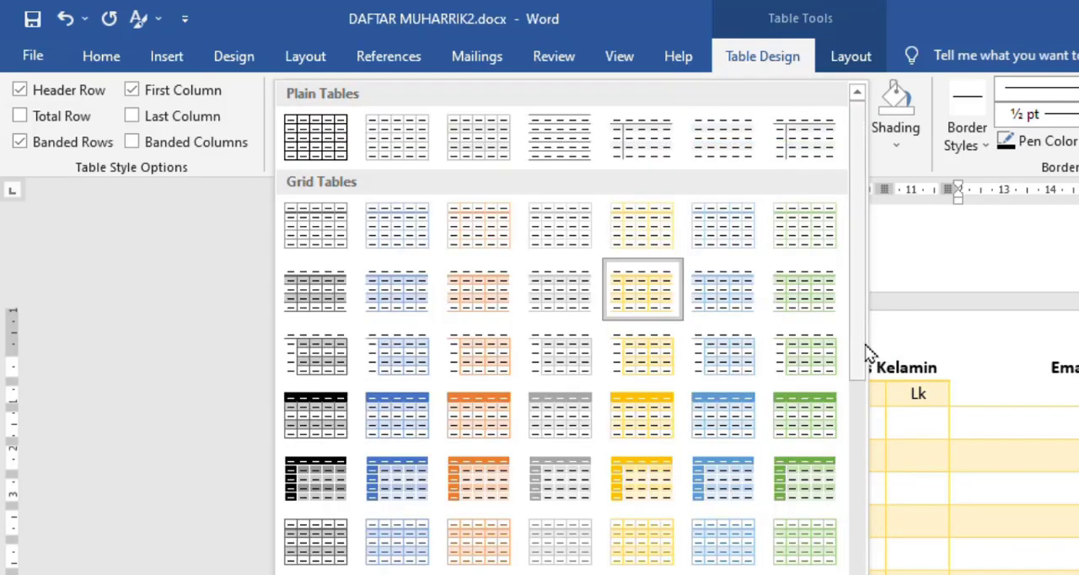
left_click(816, 417)
- Shade the Pr and Lk heading cells with a darker green from the theme colors
left_click(873, 391)
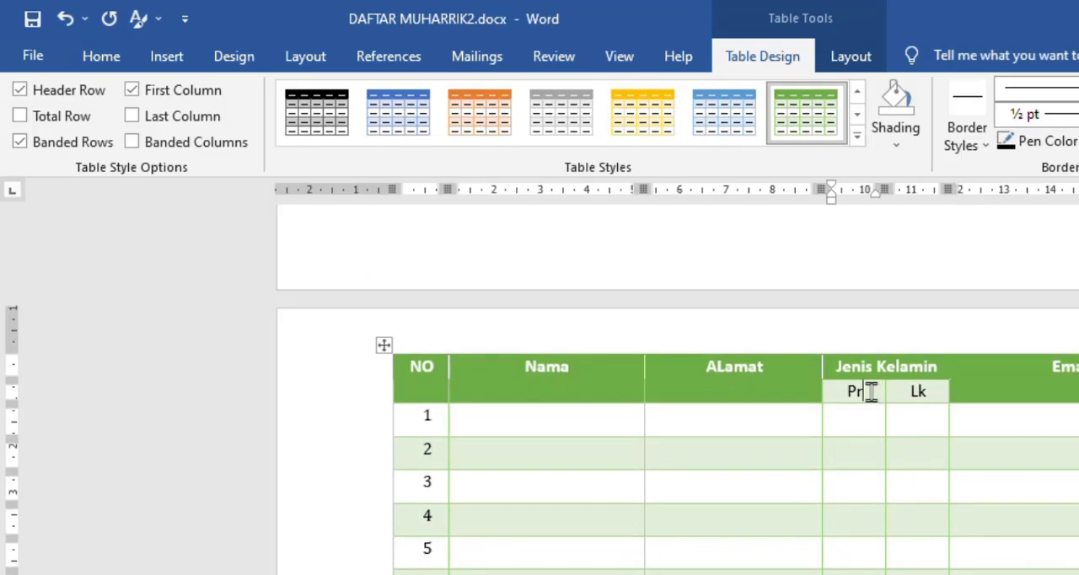
left_click_drag(838, 392, 934, 392)
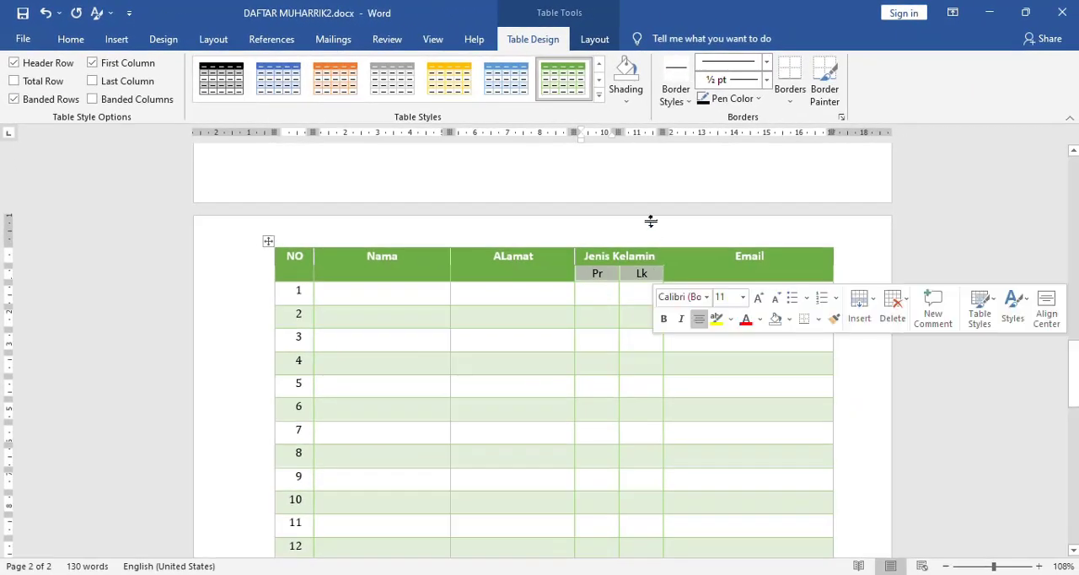
left_click(627, 105)
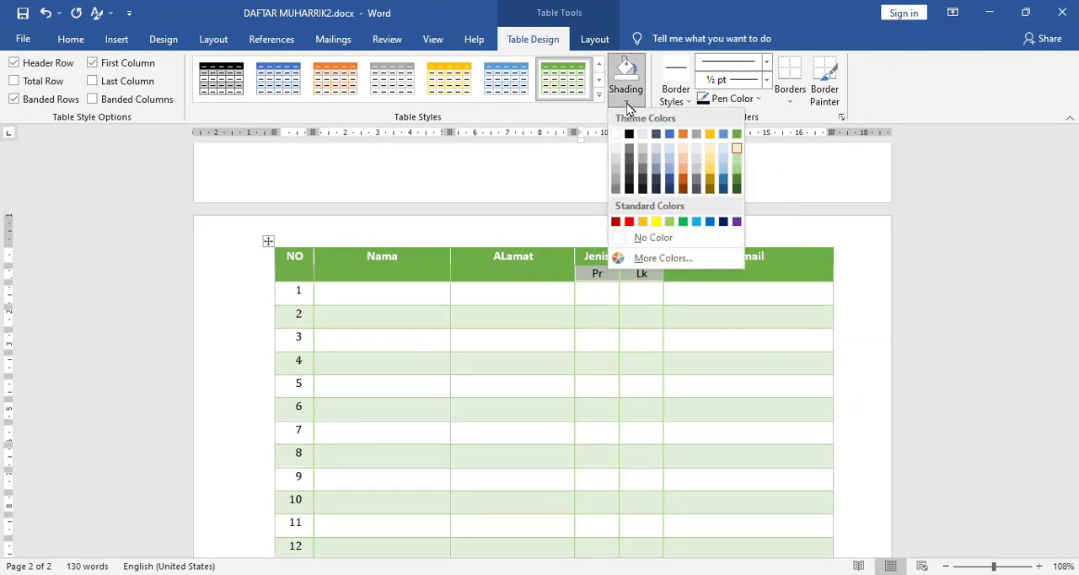
left_click(737, 182)
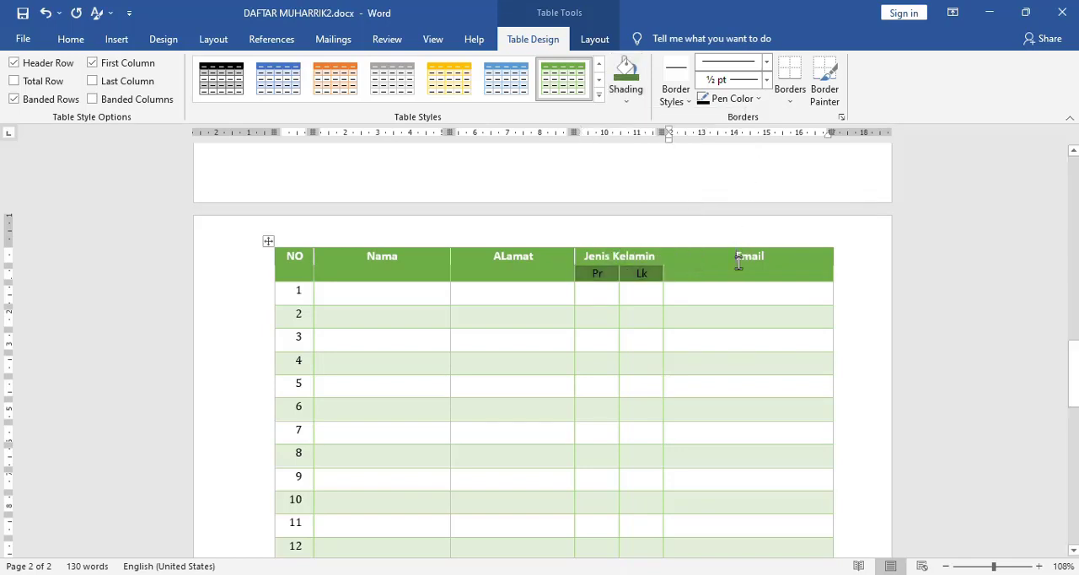
left_click(584, 277)
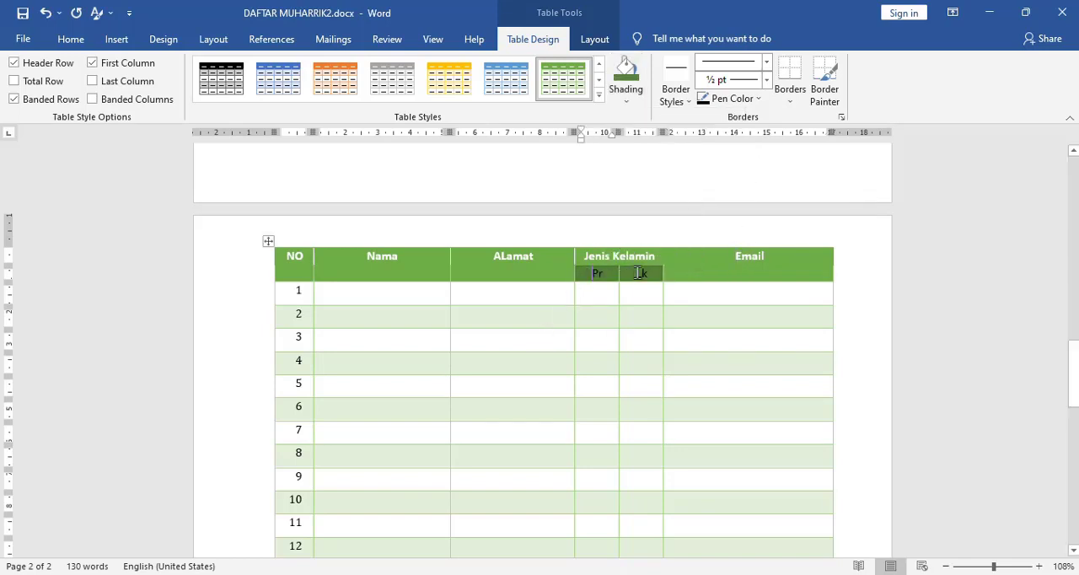
- Apply the same dark green shading to the NO, Nama, ALamat, Jenis Kelamin and Email heading cells
left_click(288, 269)
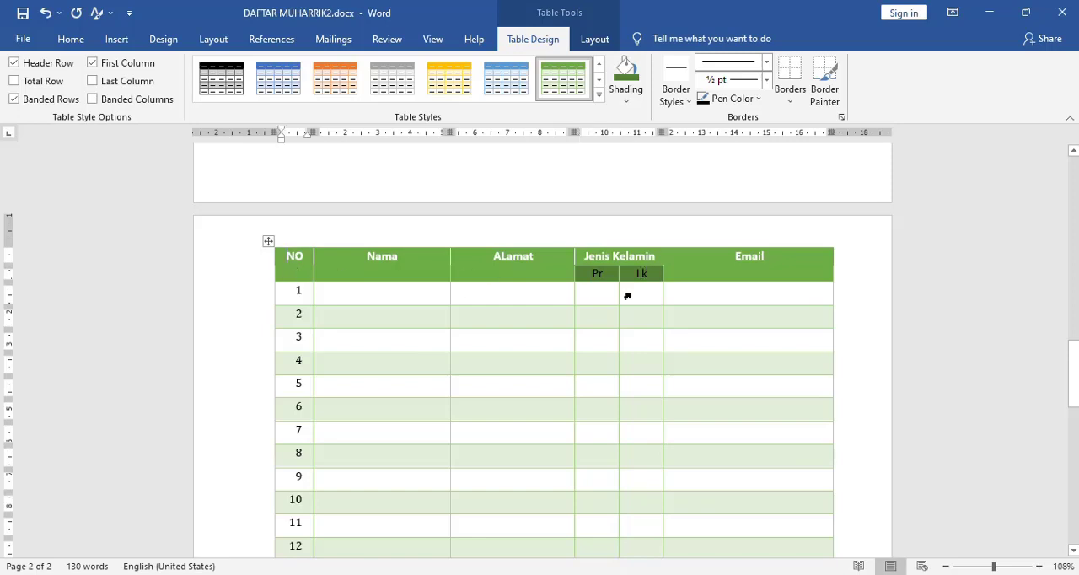
left_click(753, 269, "shift")
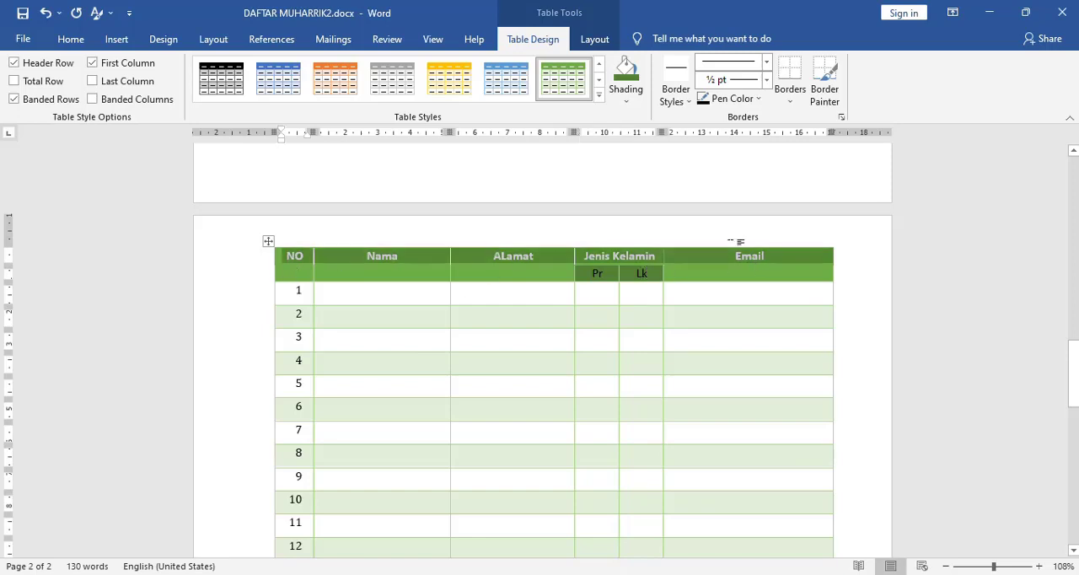
left_click(629, 73)
left_click(745, 270)
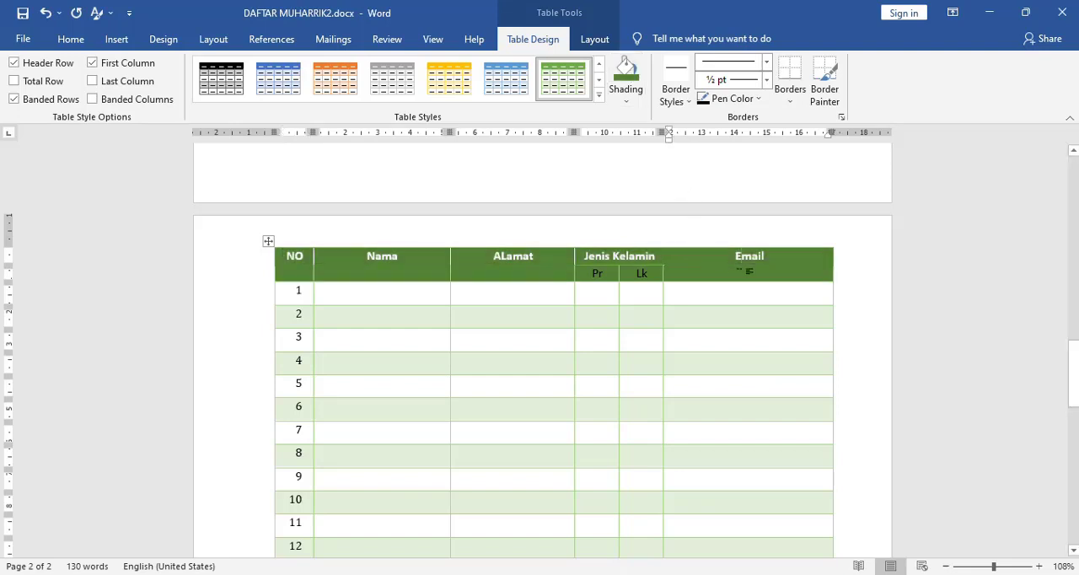
- Center the main heading texts from NO to Email both horizontally and vertically in their cells
left_click(282, 259)
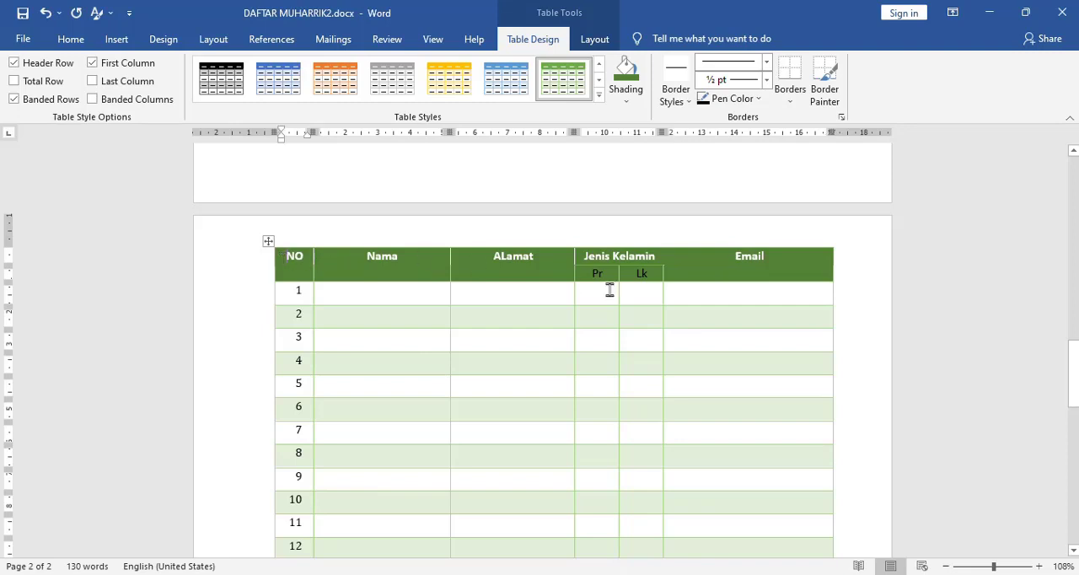
left_click(797, 261, "shift")
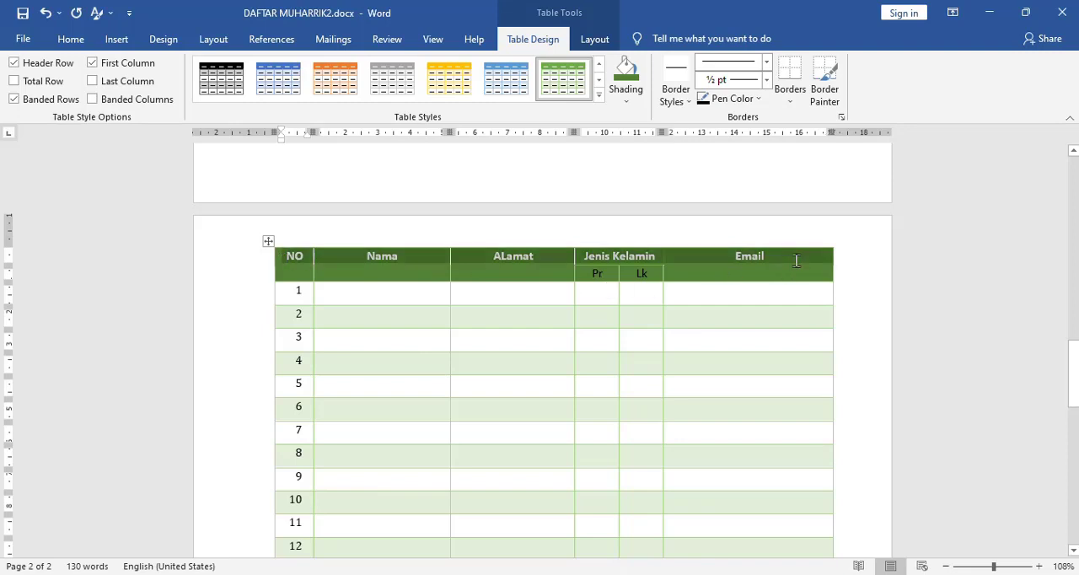
left_click(596, 40)
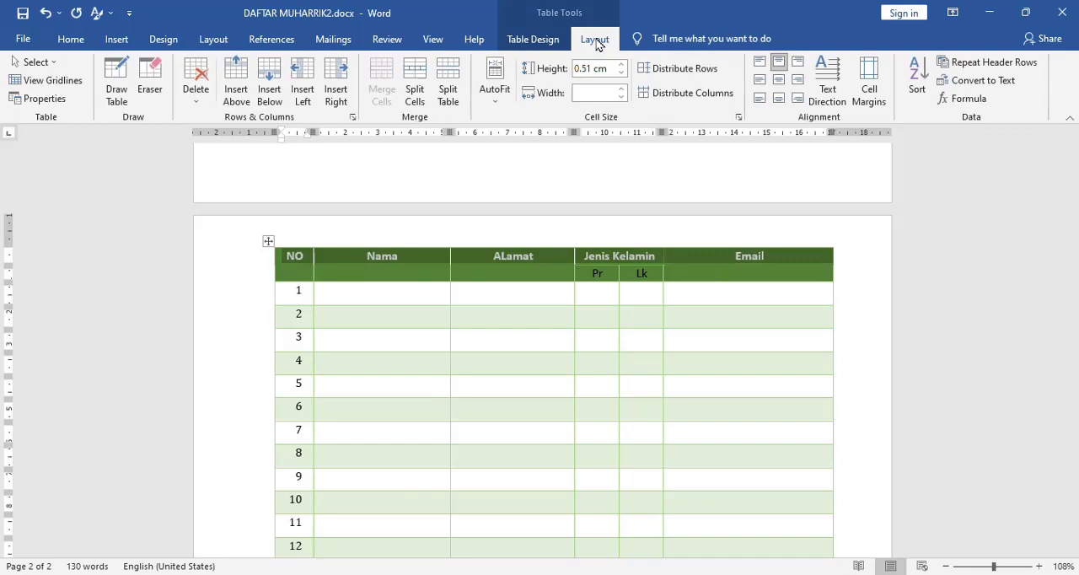
left_click(777, 82)
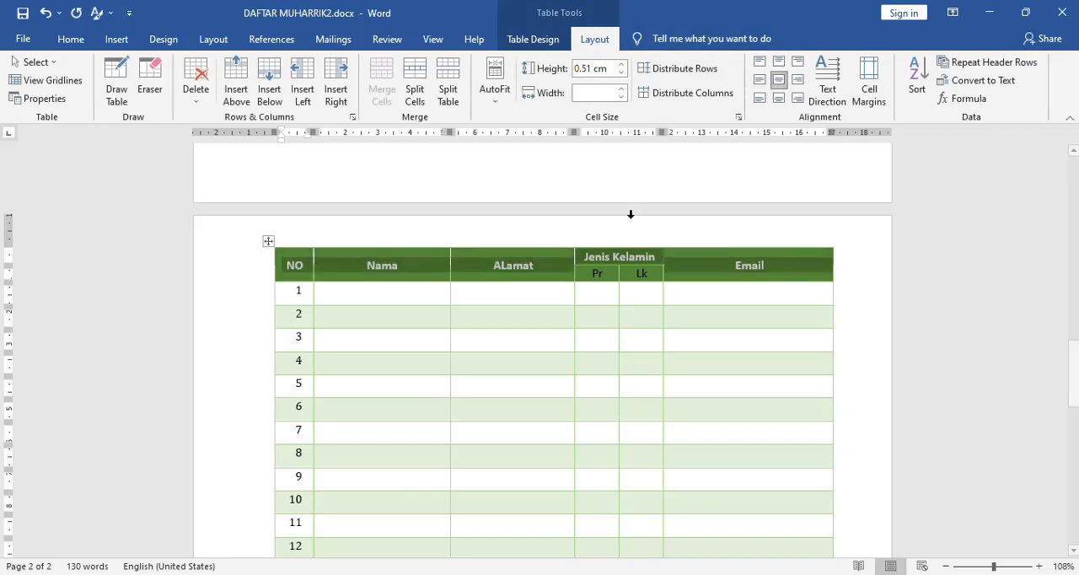
- Set the font color of all heading texts, including Pr, Lk and Email, to Automatic
left_click(648, 274, "shift")
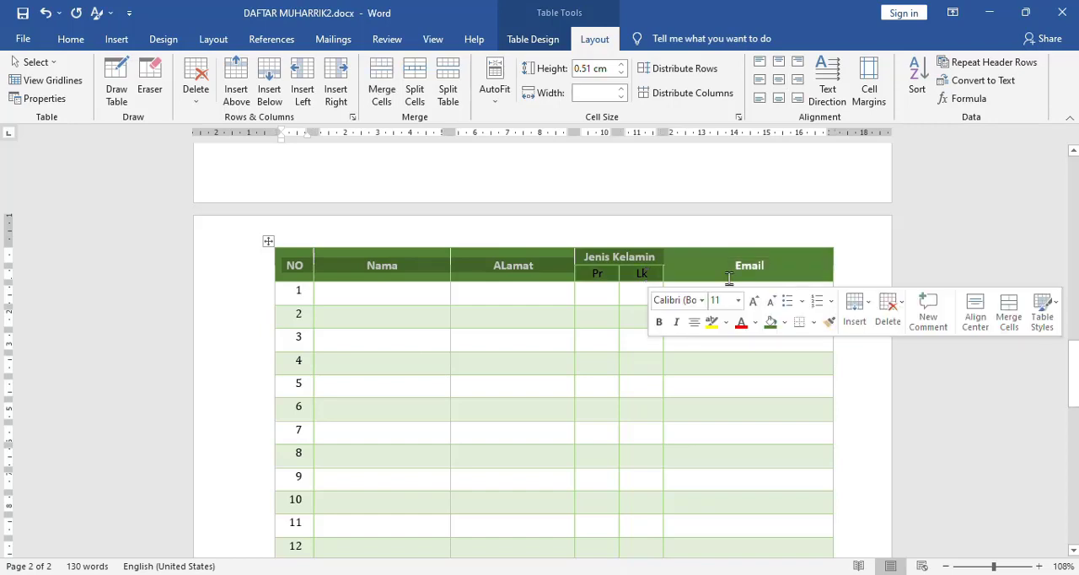
left_click(71, 38)
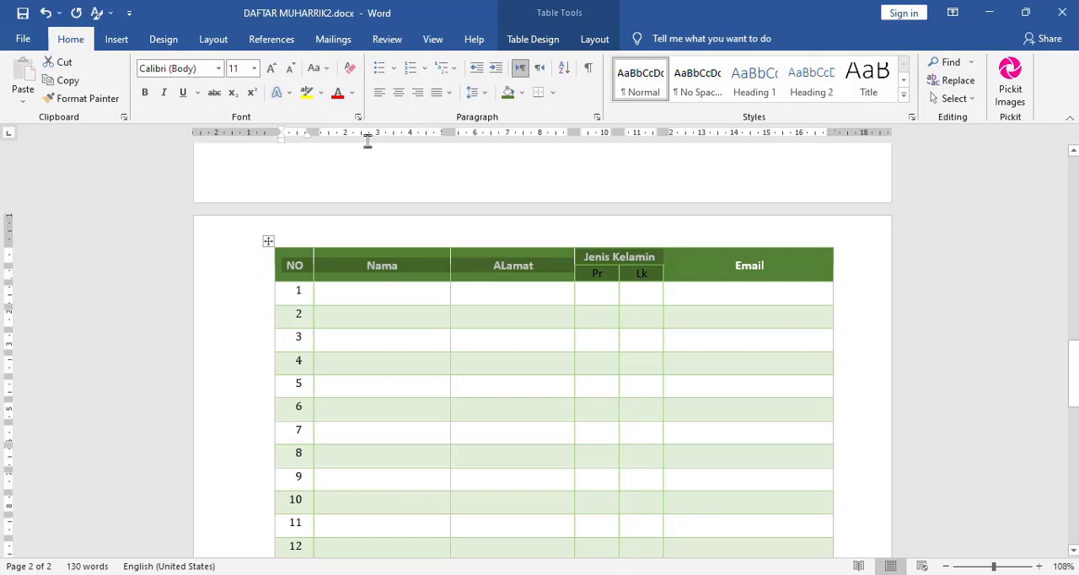
left_click(337, 92)
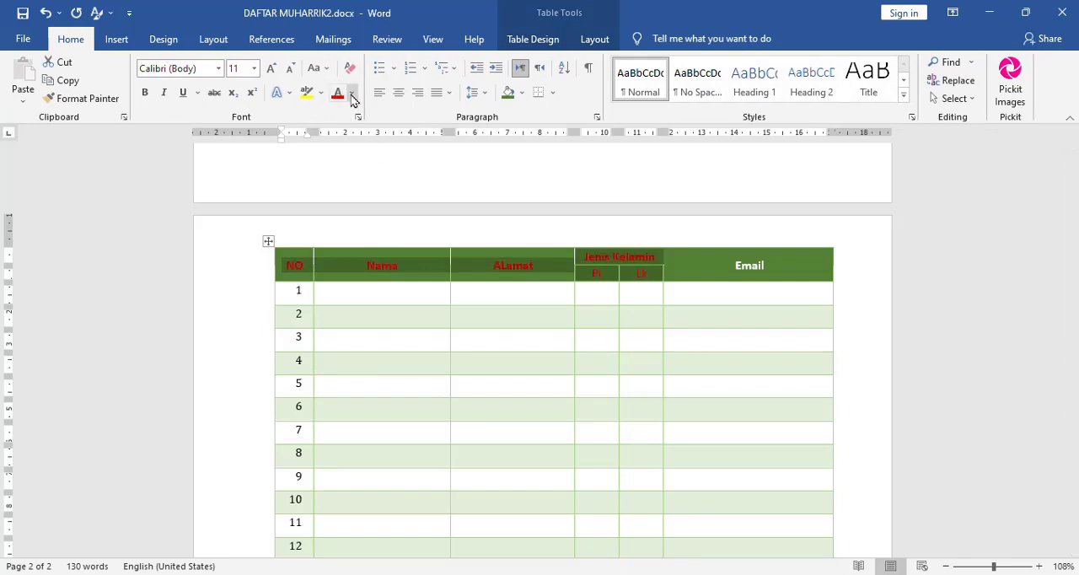
left_click(352, 94)
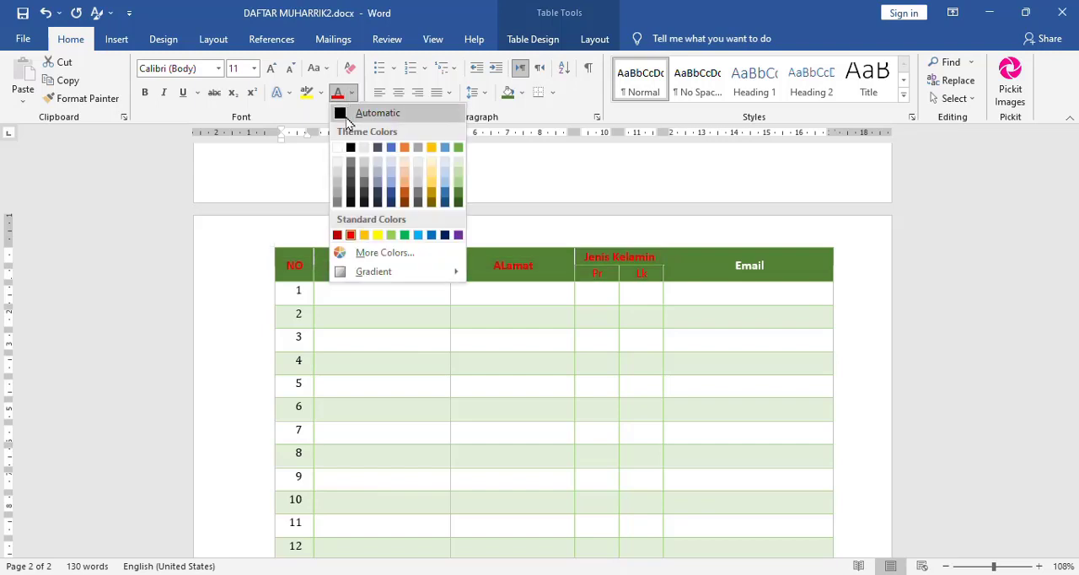
left_click(351, 113)
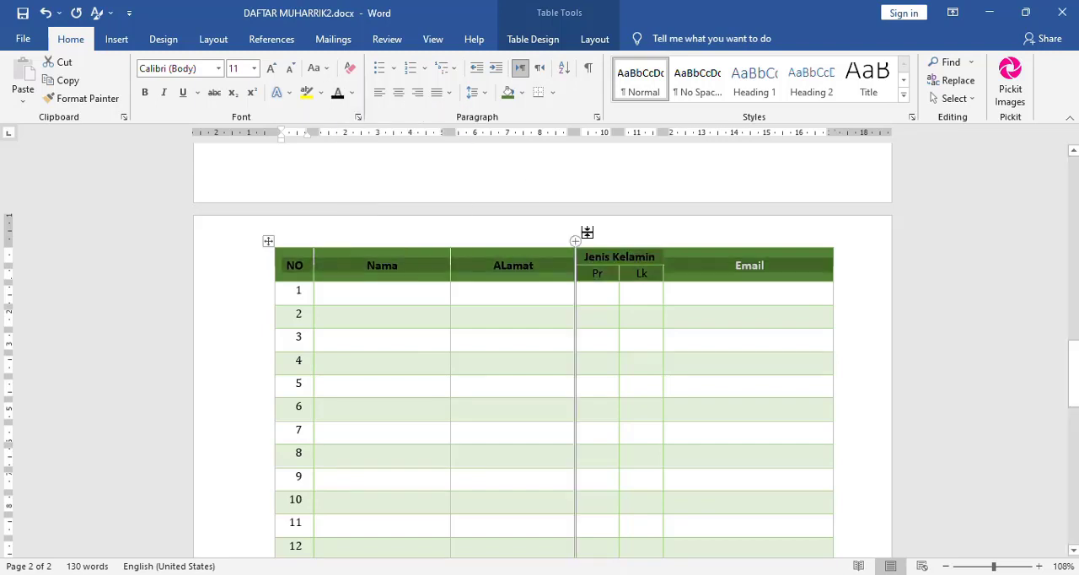
left_click(341, 98)
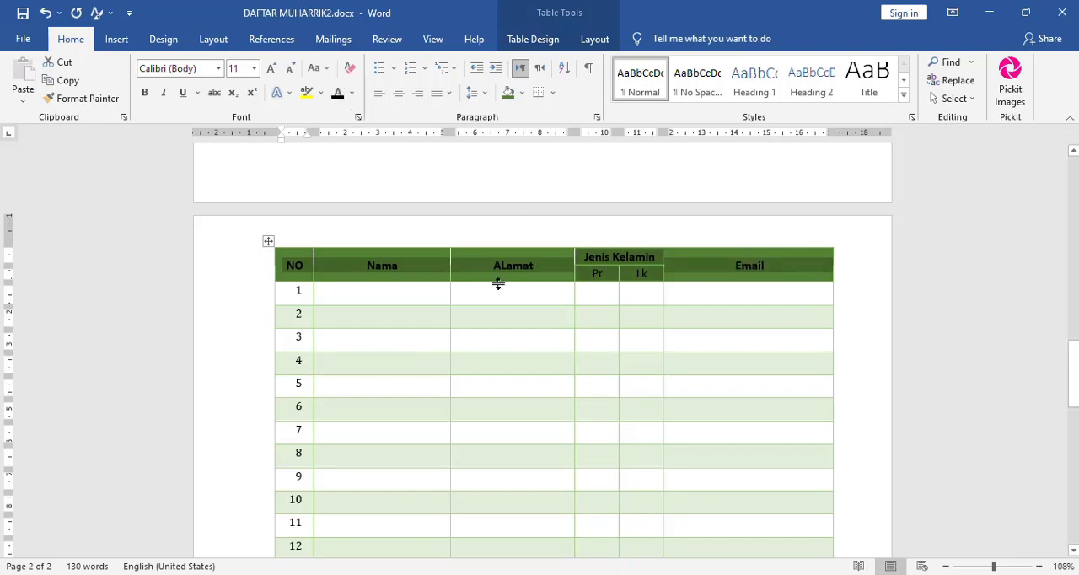
- Enter the test text dfgd in the Nama cell of row 1, and clear it again
left_click(393, 296)
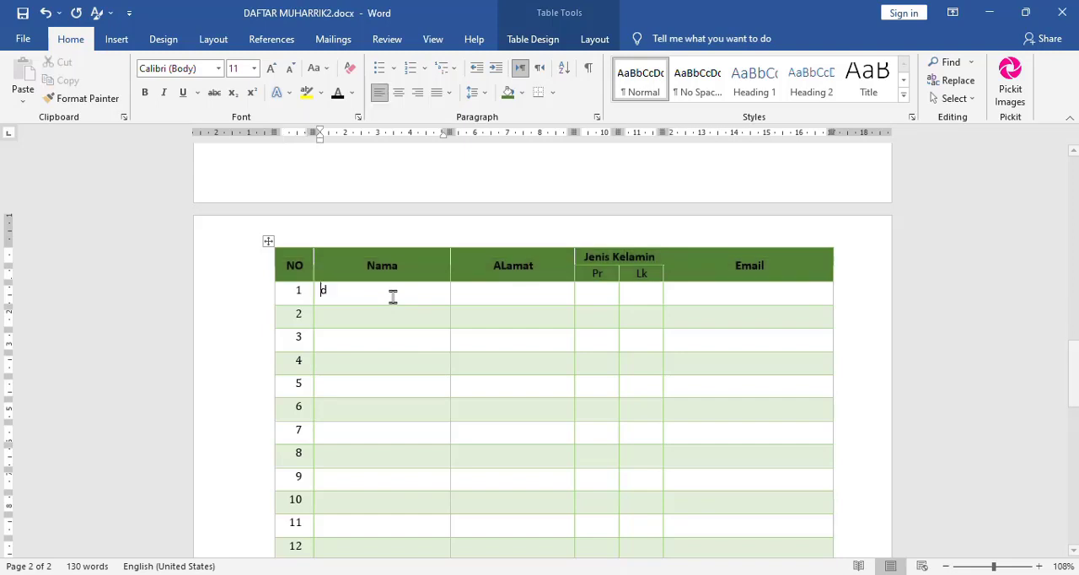
type("dfgd")
double_click(393, 296)
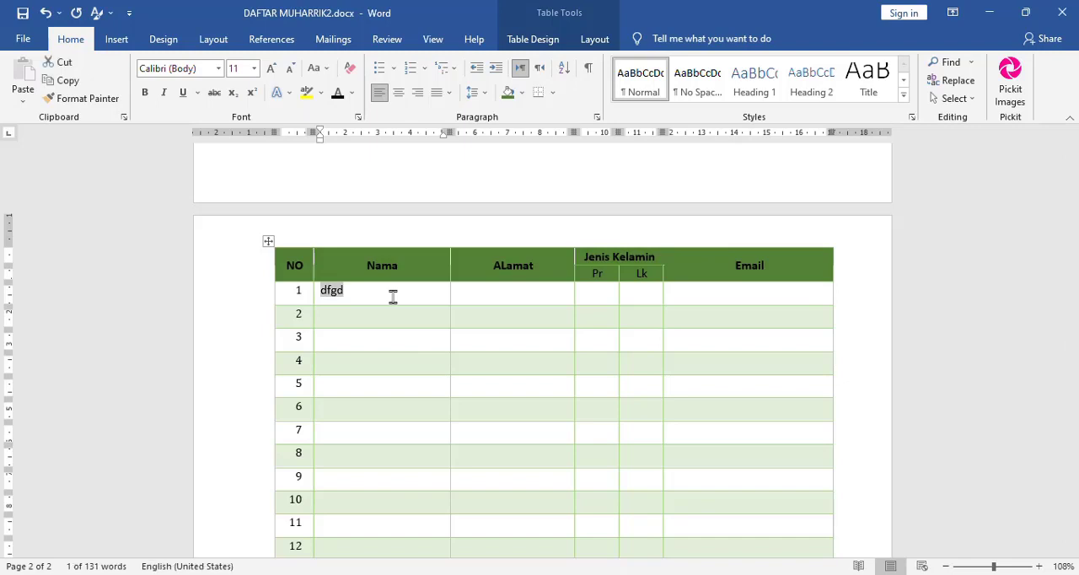
key("BackSpace")
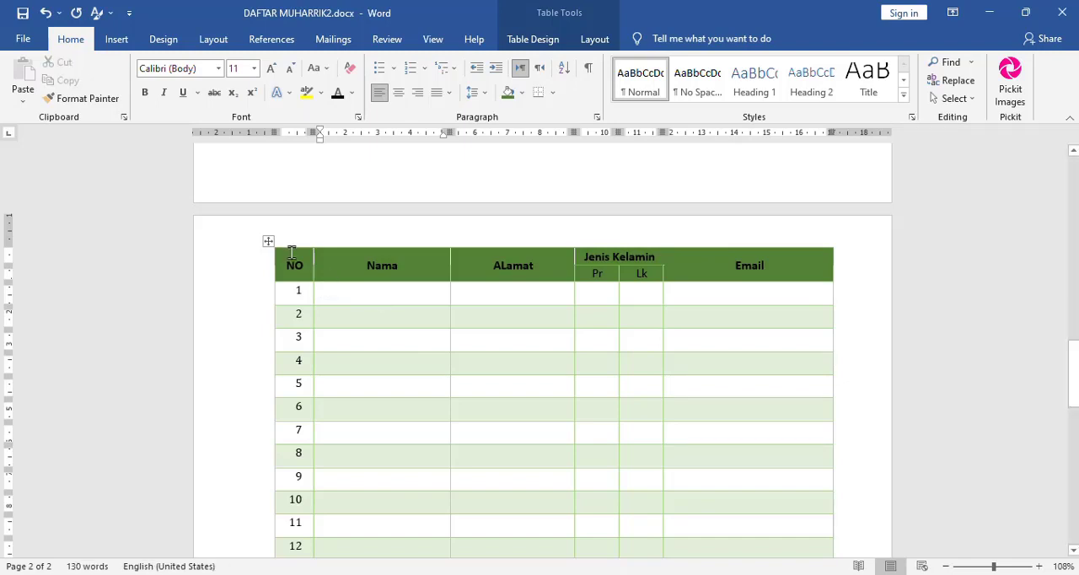
- Center the contents of the entire NO column horizontally and vertically in their cells
left_click(293, 244)
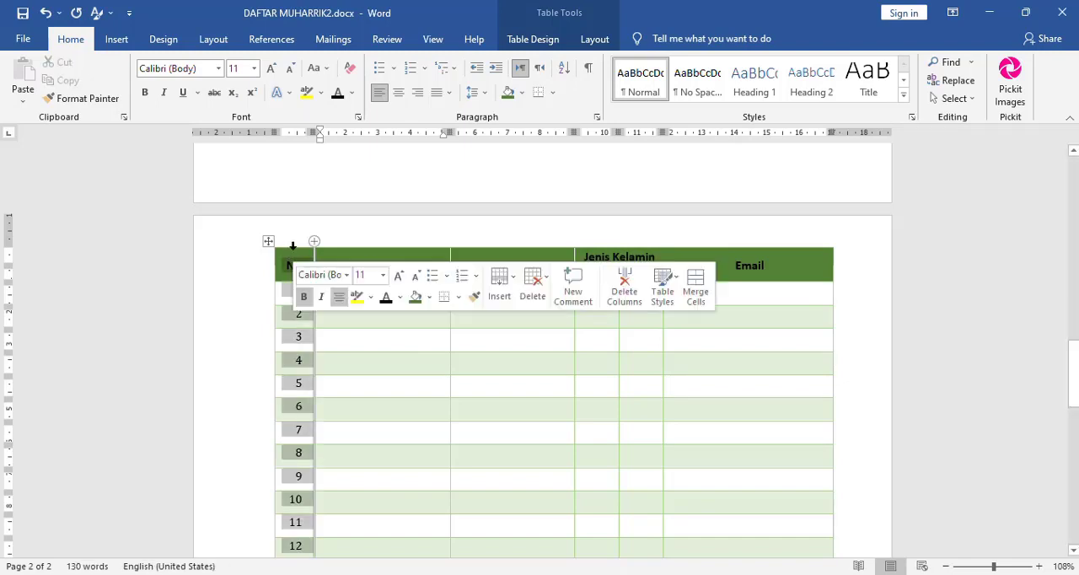
left_click(604, 42)
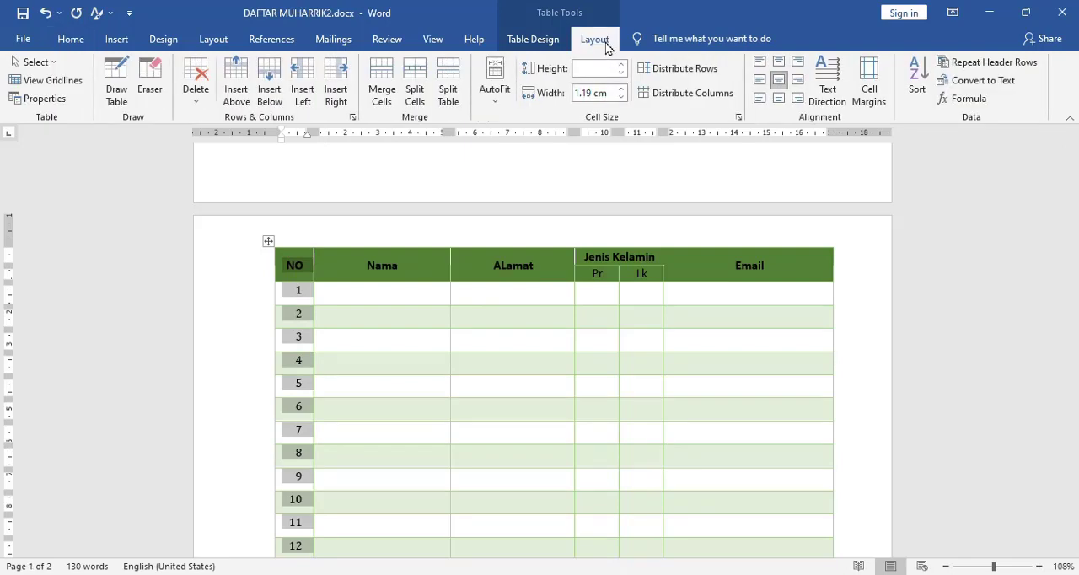
left_click(779, 82)
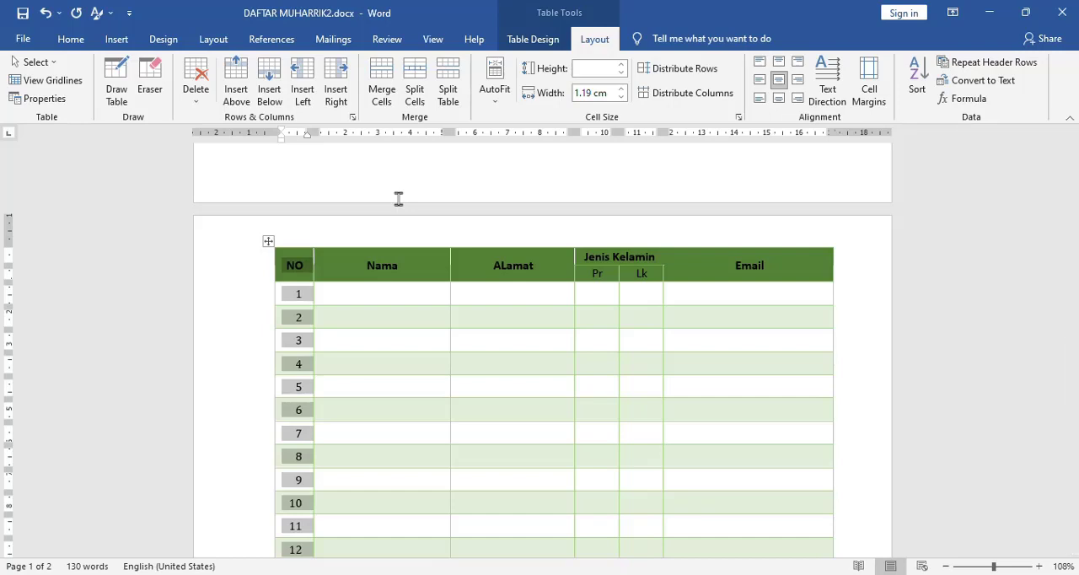
left_click(424, 313)
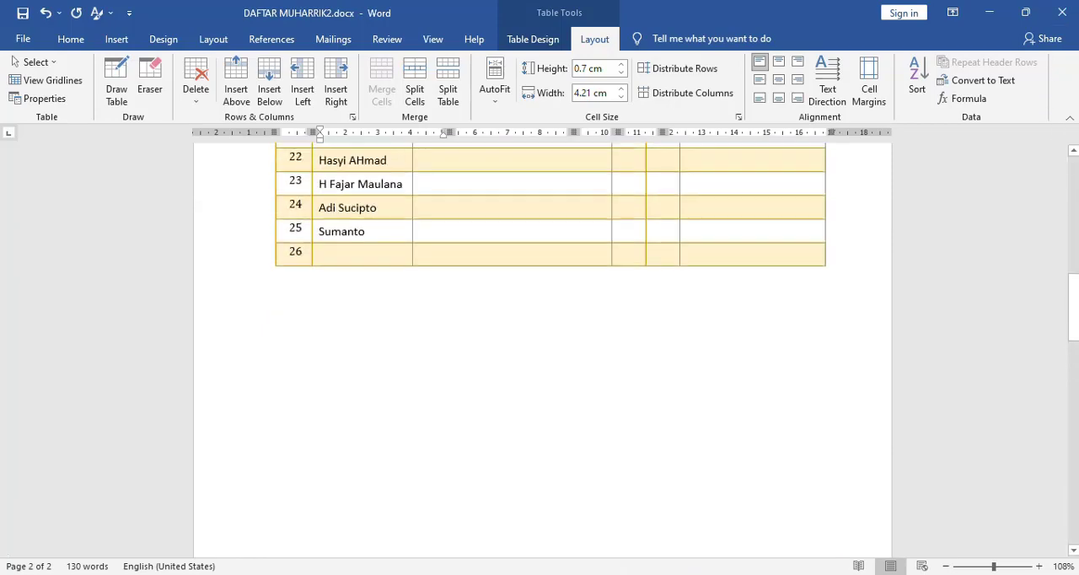
scroll(540, 354, "up", 15)
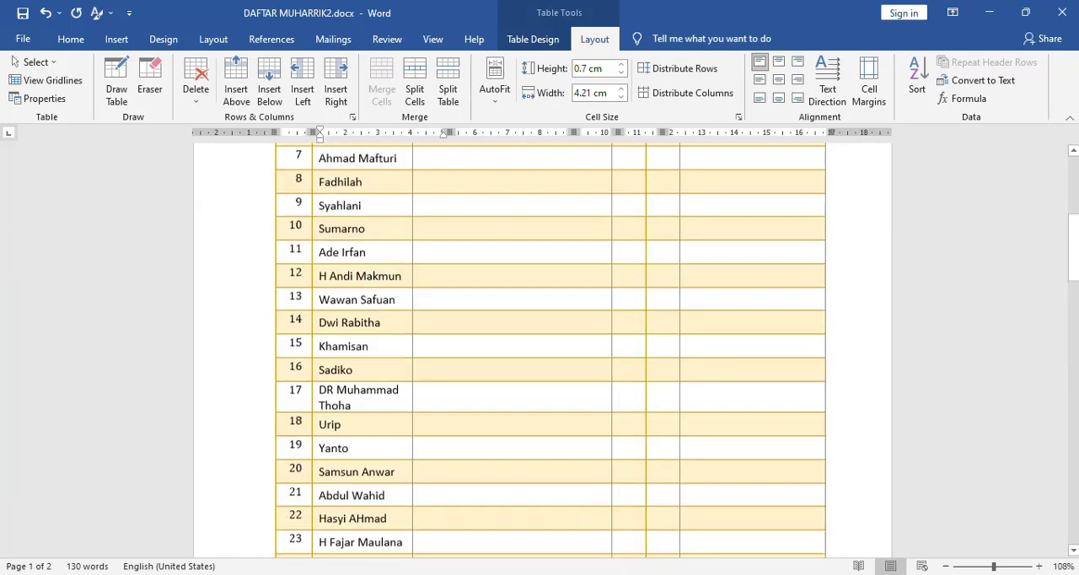